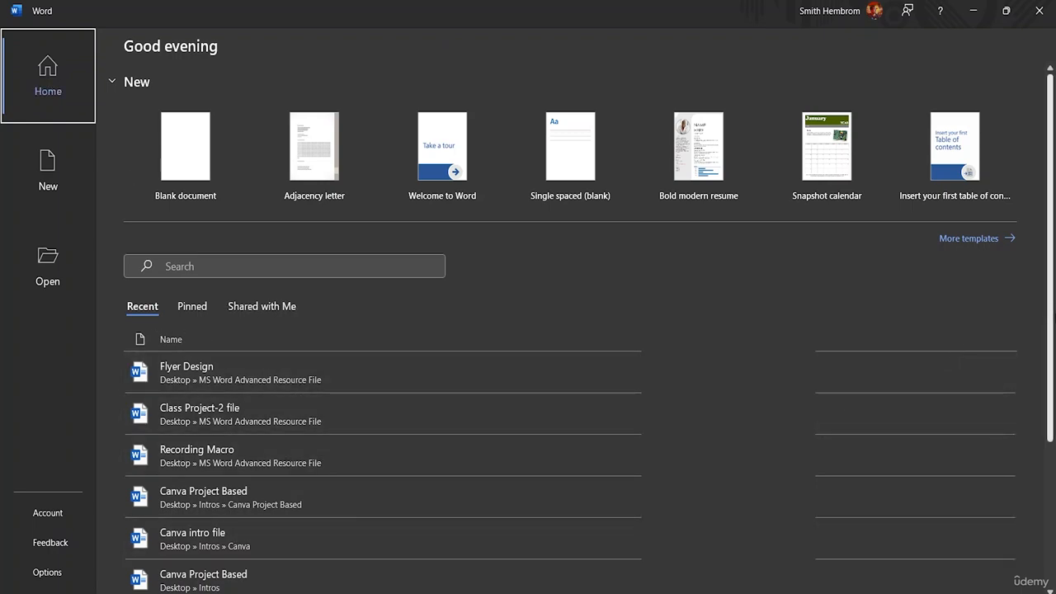
# Look through the recent documents and the pinned documents on the start page
pyautogui.scroll(-3, 1051, 312)
pyautogui.scroll(3, 1028, 302)
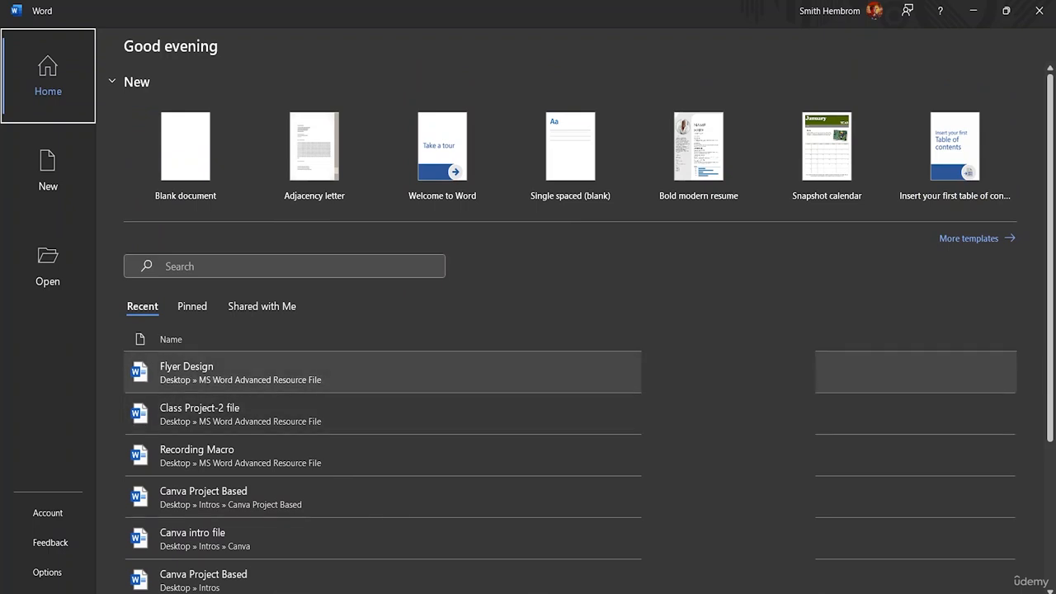
pyautogui.scroll(-3, 268, 371)
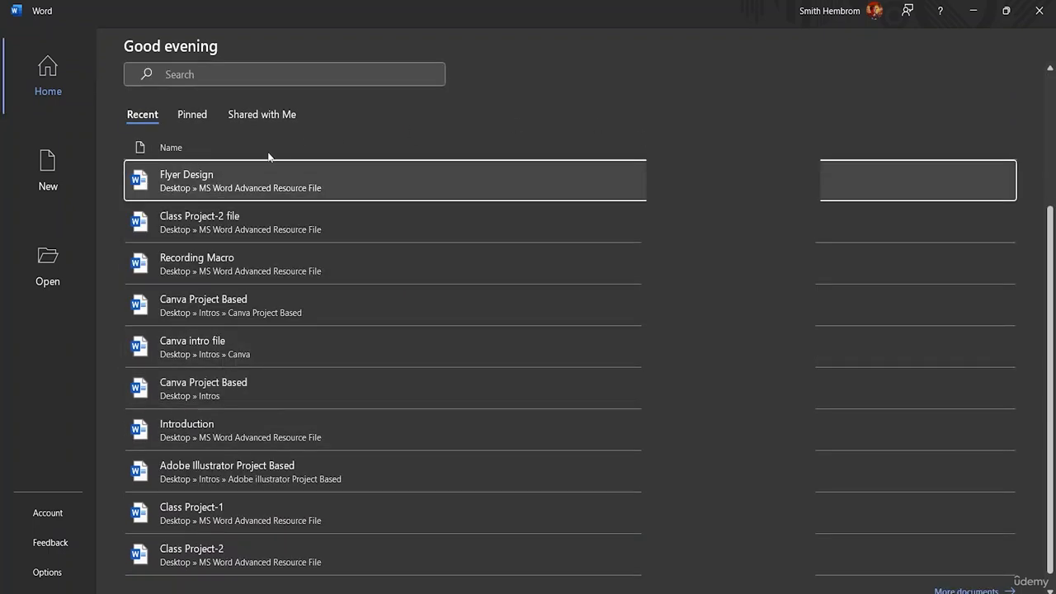
pyautogui.click(202, 117)
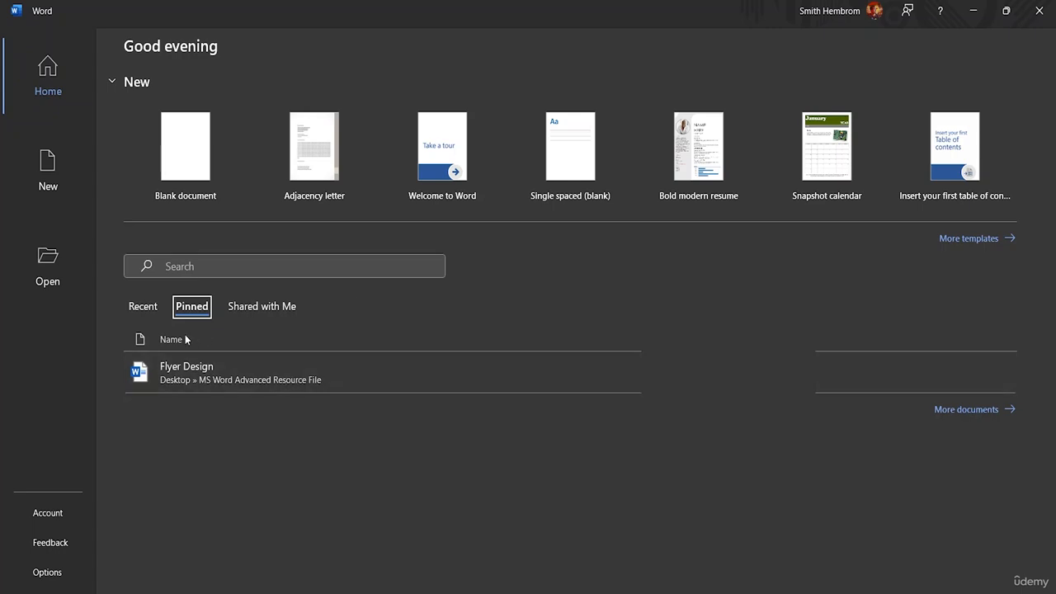
pyautogui.click(141, 308)
pyautogui.click(141, 308)
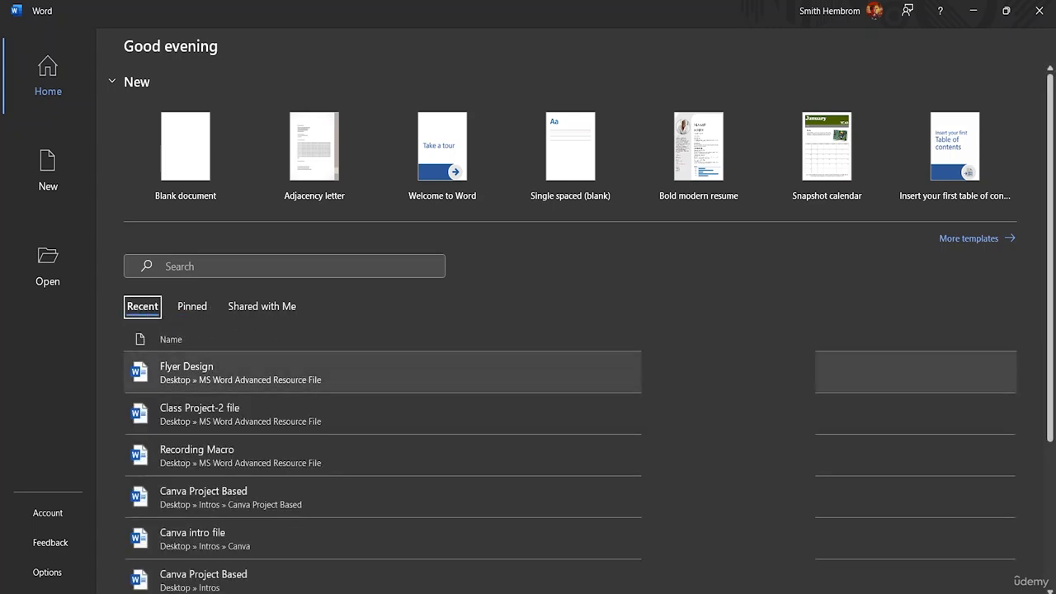
pyautogui.scroll(-3, 528, 371)
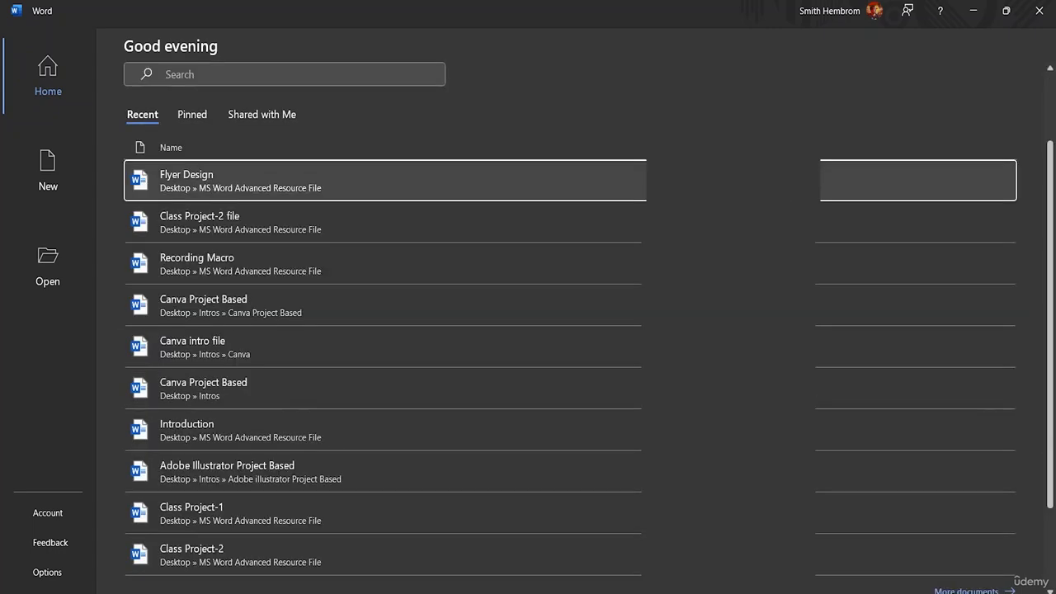
# Try to open the recent document Canva Project Based from the Desktop » Intros folder, and return to the start page
pyautogui.click(719, 371)
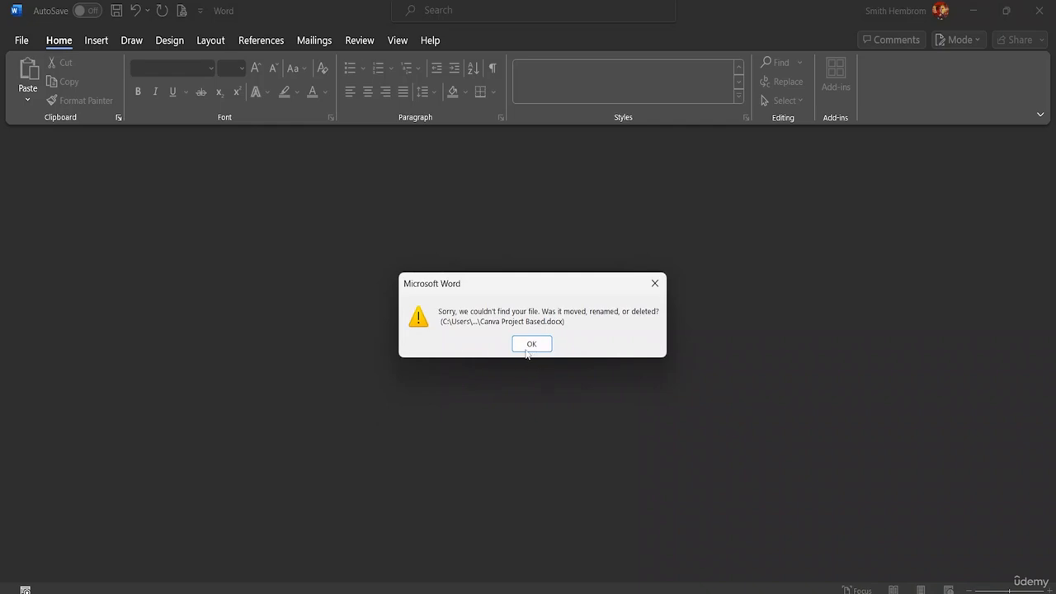
pyautogui.click(526, 350)
pyautogui.click(20, 39)
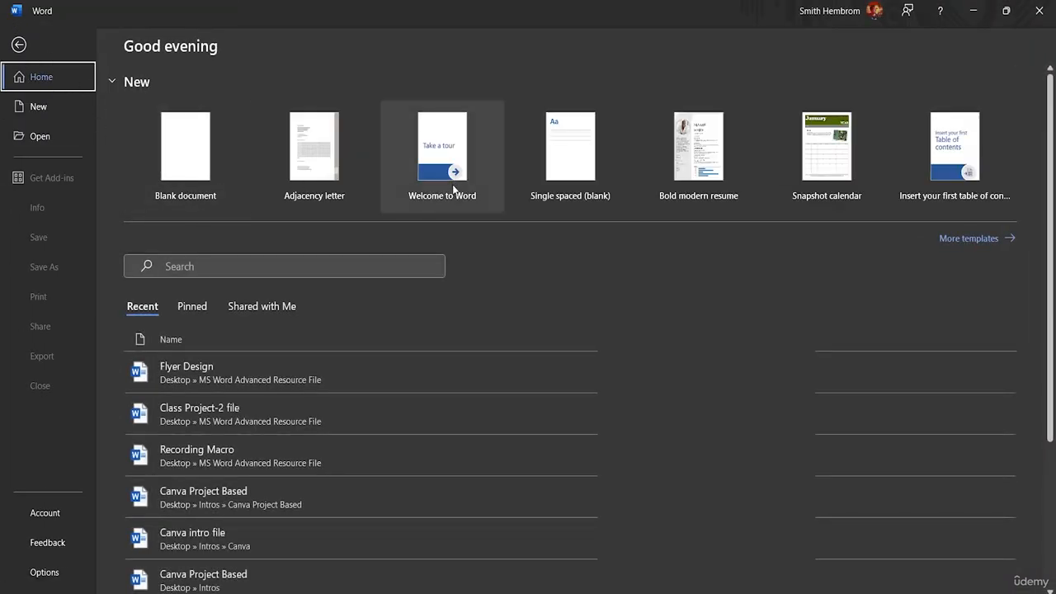
# Check the documents listed under Shared with Me, and return to the recent documents
pyautogui.click(274, 307)
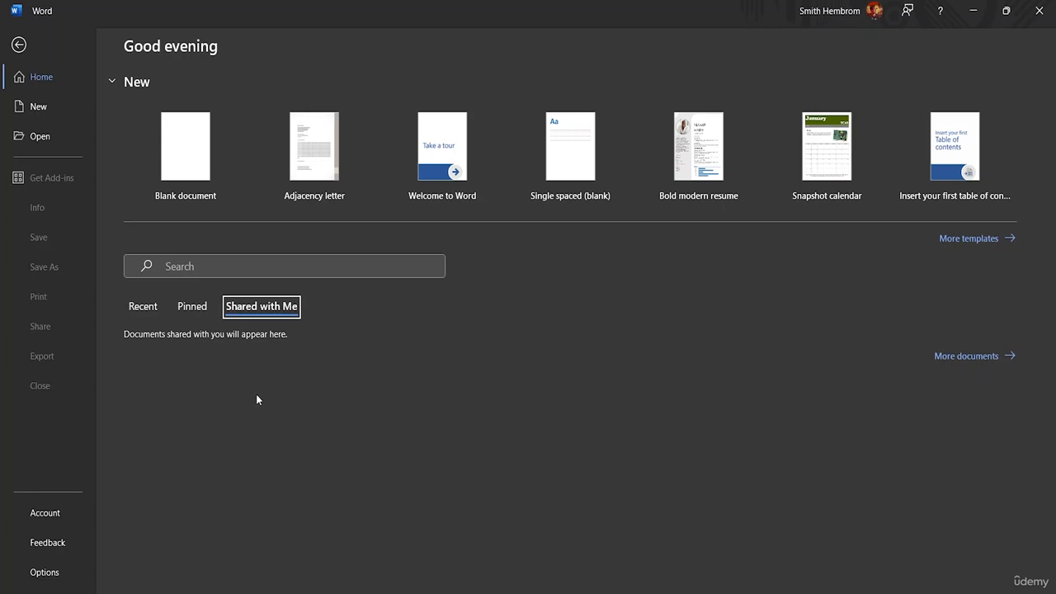
pyautogui.click(153, 306)
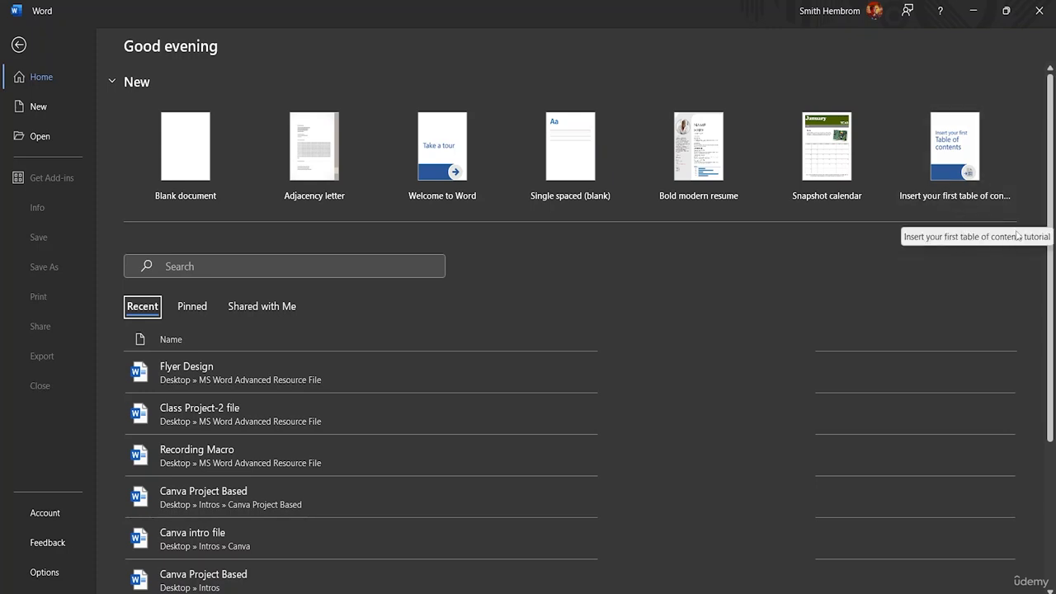
# Browse the full gallery of document templates, from resumes and calendars to brochures, reports and certificates
pyautogui.click(951, 239)
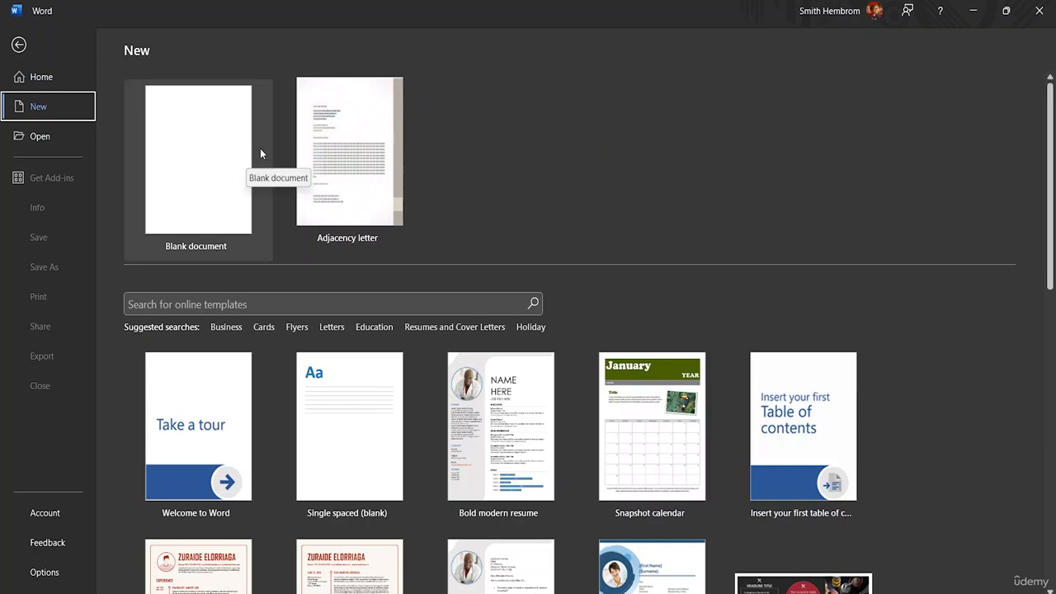
pyautogui.scroll(-2, 461, 288)
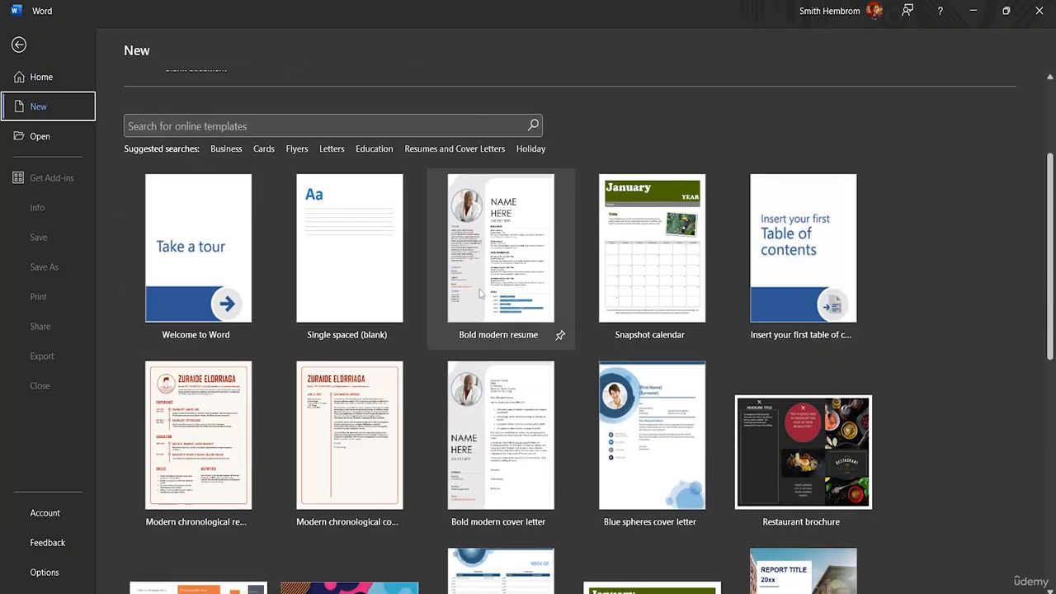
pyautogui.scroll(-1, 387, 317)
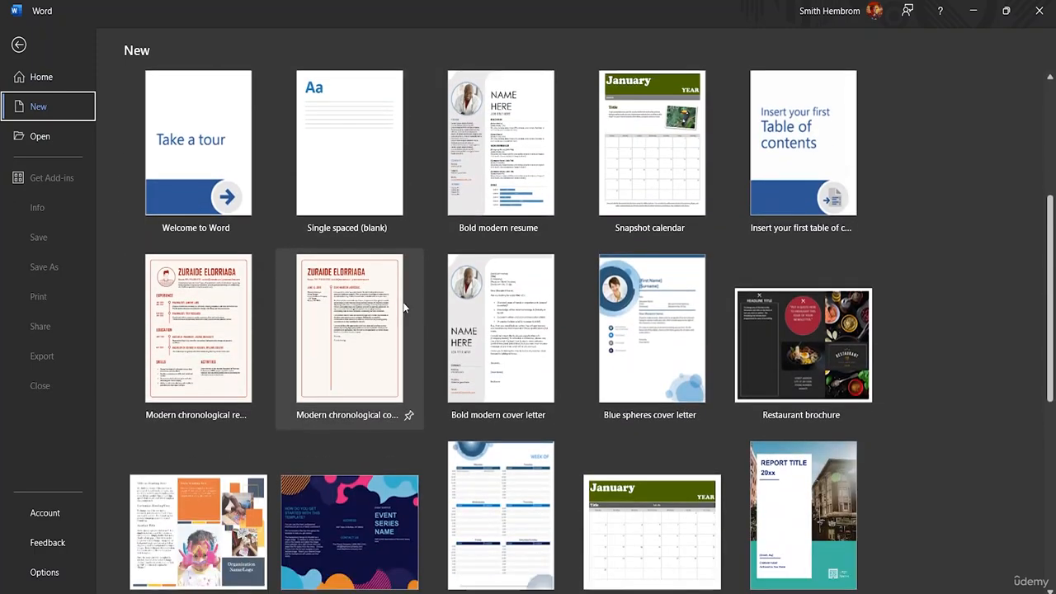
pyautogui.scroll(-4, 825, 247)
pyautogui.scroll(4, 578, 301)
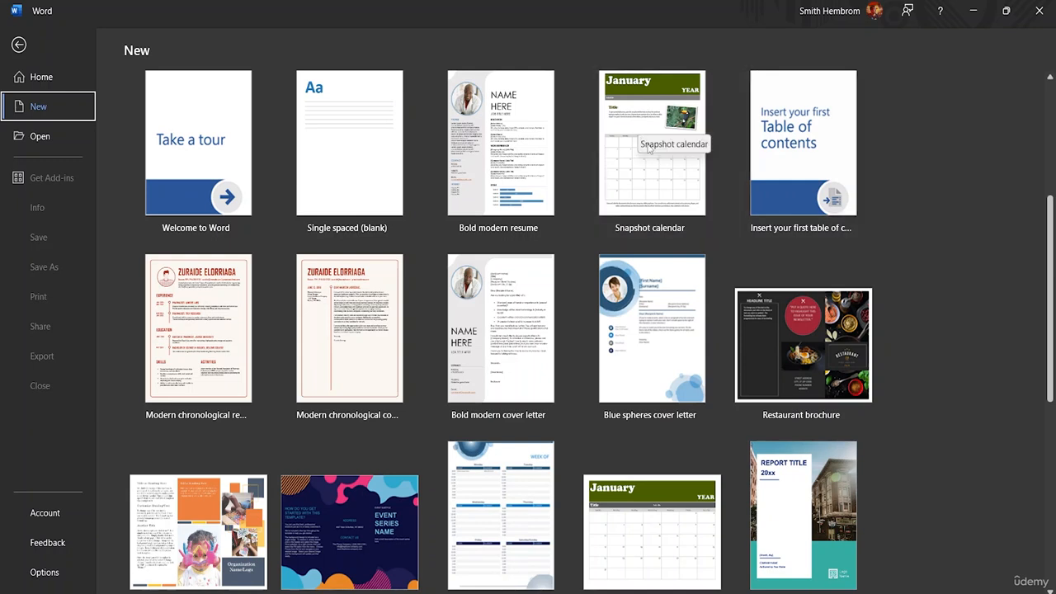
pyautogui.scroll(-1, 146, 318)
pyautogui.scroll(-2, 146, 318)
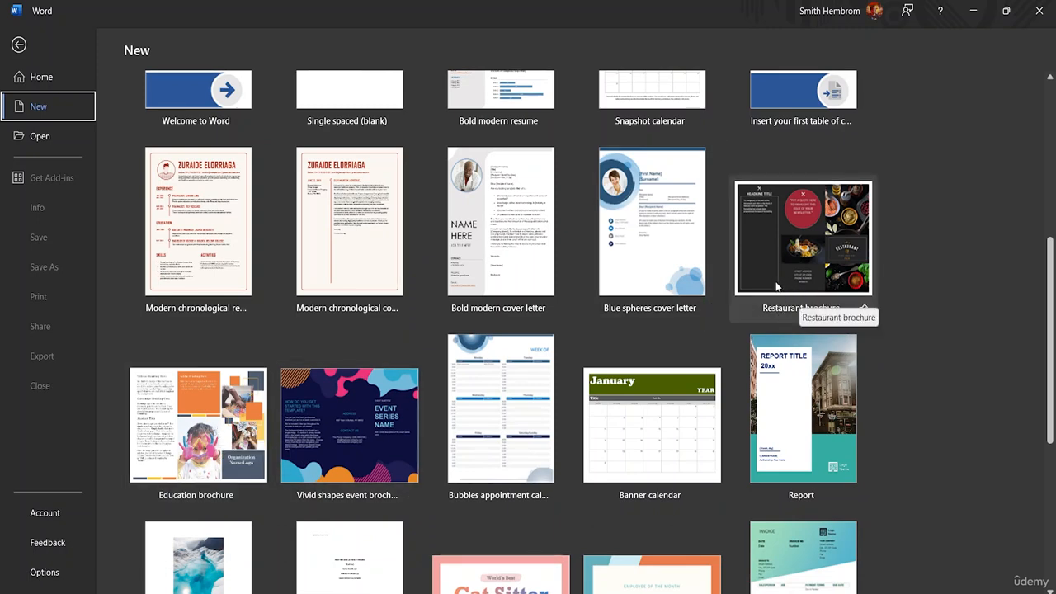
pyautogui.scroll(-4, 771, 381)
pyautogui.scroll(-1, 771, 367)
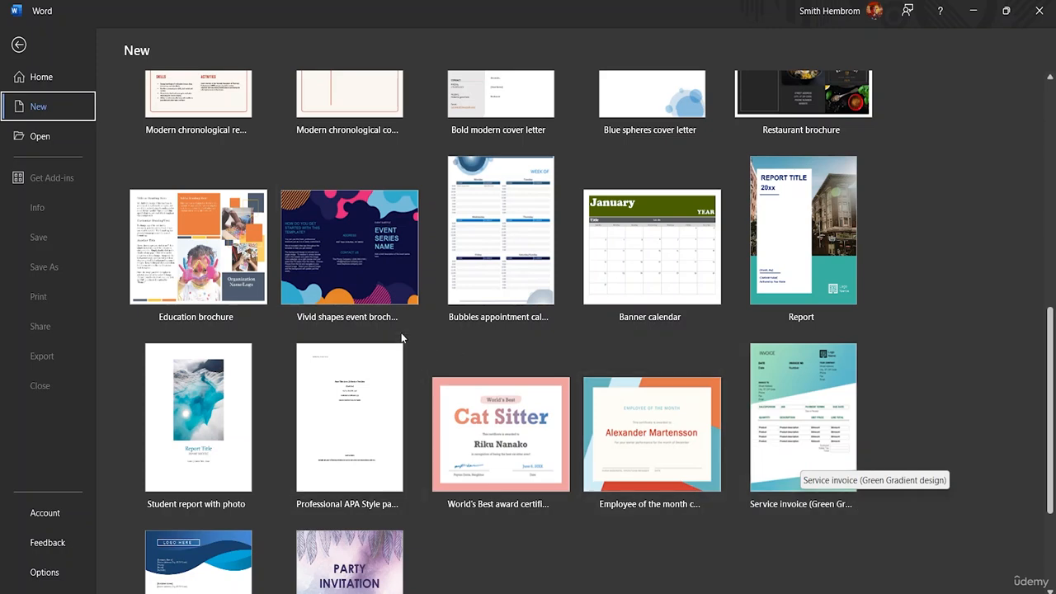
pyautogui.scroll(-1, 320, 352)
pyautogui.scroll(-1, 319, 353)
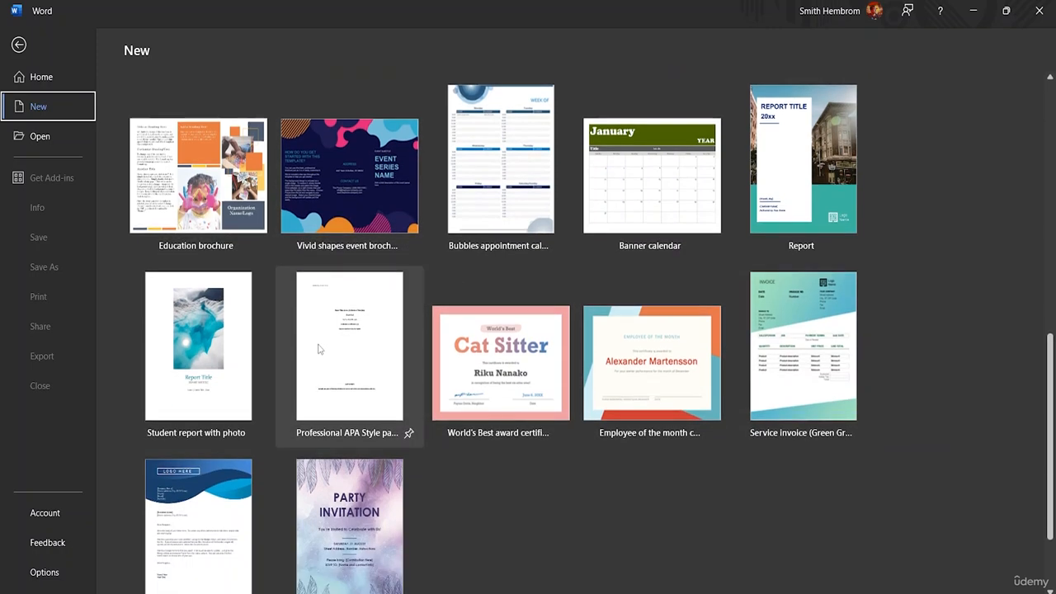
pyautogui.scroll(5, 314, 313)
pyautogui.scroll(9, 305, 176)
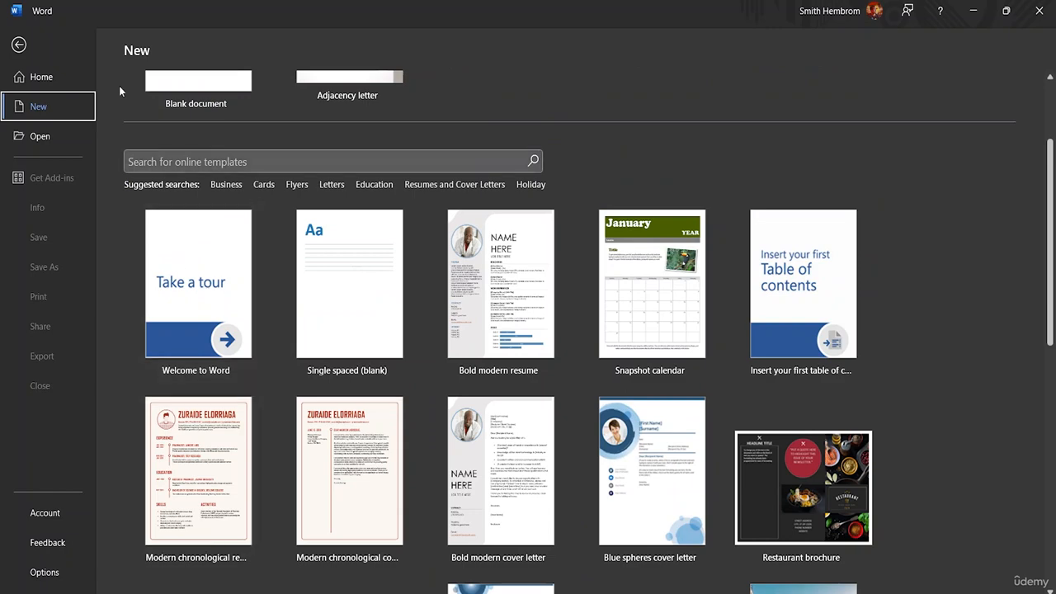
# Create a new blank document from the start page
pyautogui.click(39, 77)
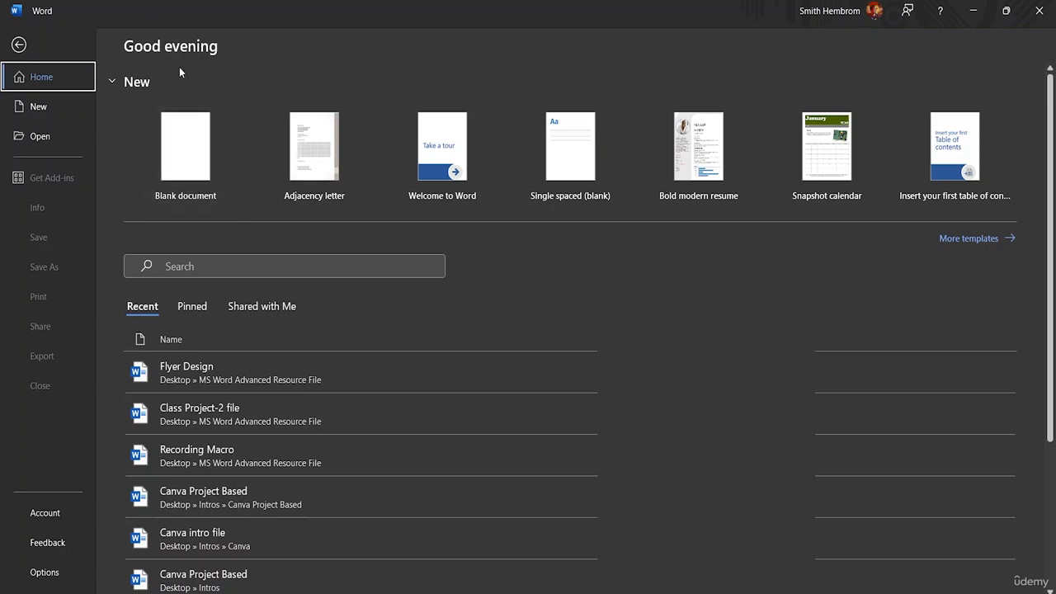
pyautogui.click(46, 111)
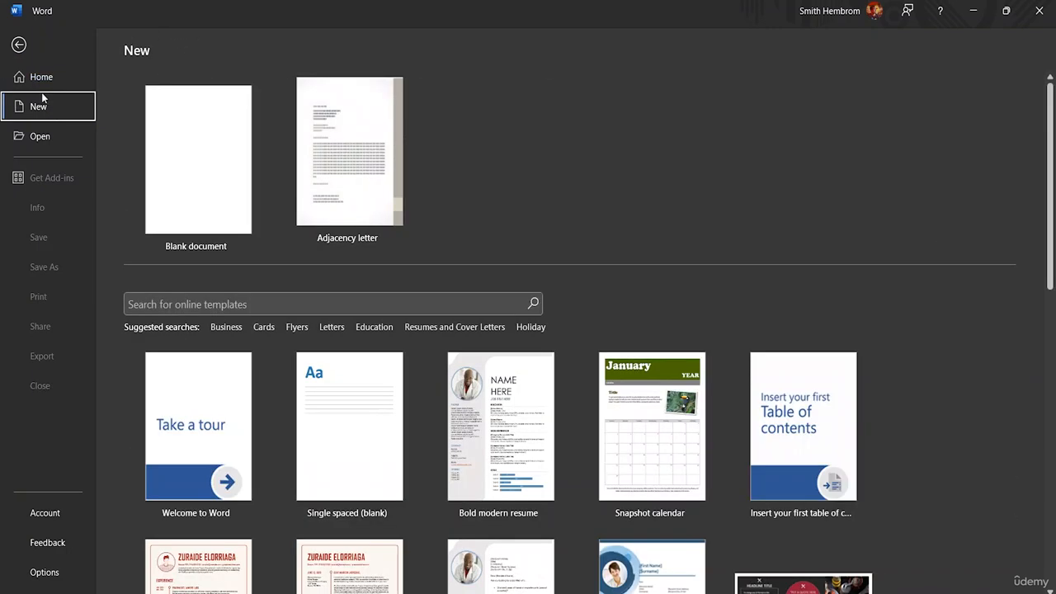
pyautogui.click(42, 79)
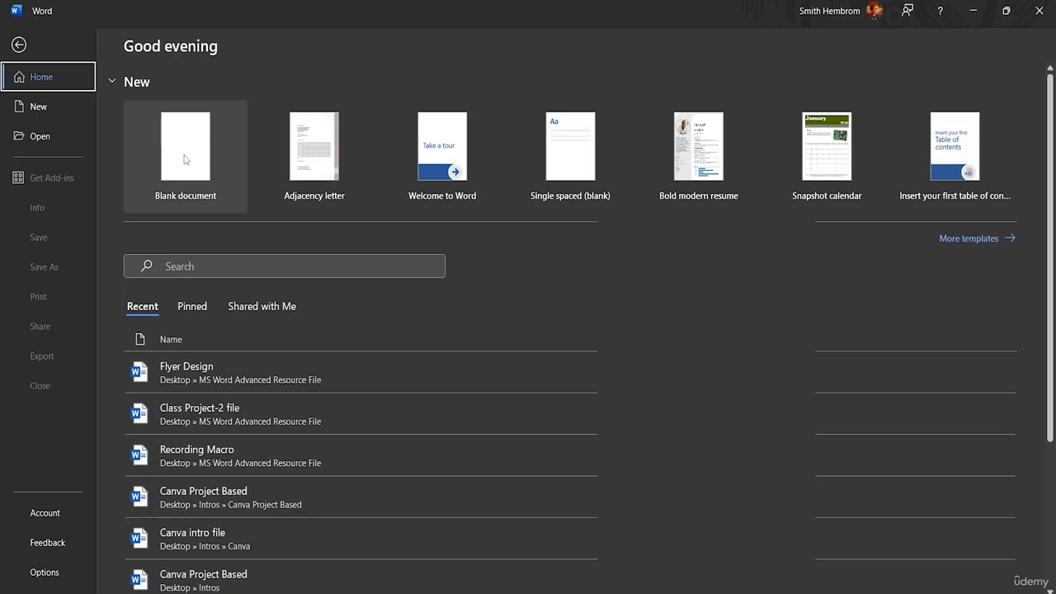
pyautogui.click(204, 162)
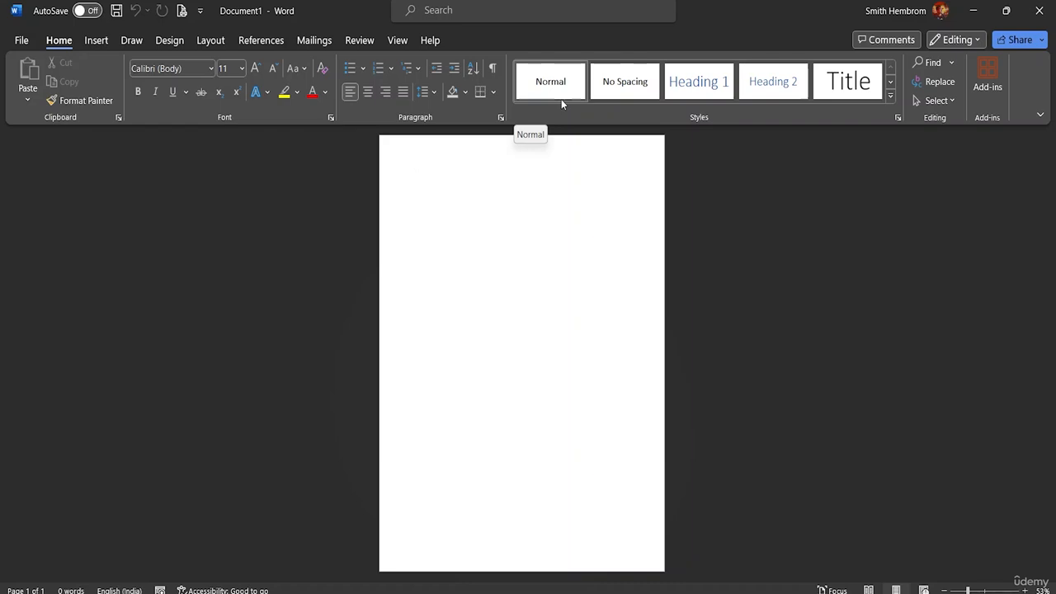
# Browse the MS Word Advanced Resource File folder for a document to open, select 2 Customizing borders, and cancel without opening it
pyautogui.click(22, 41)
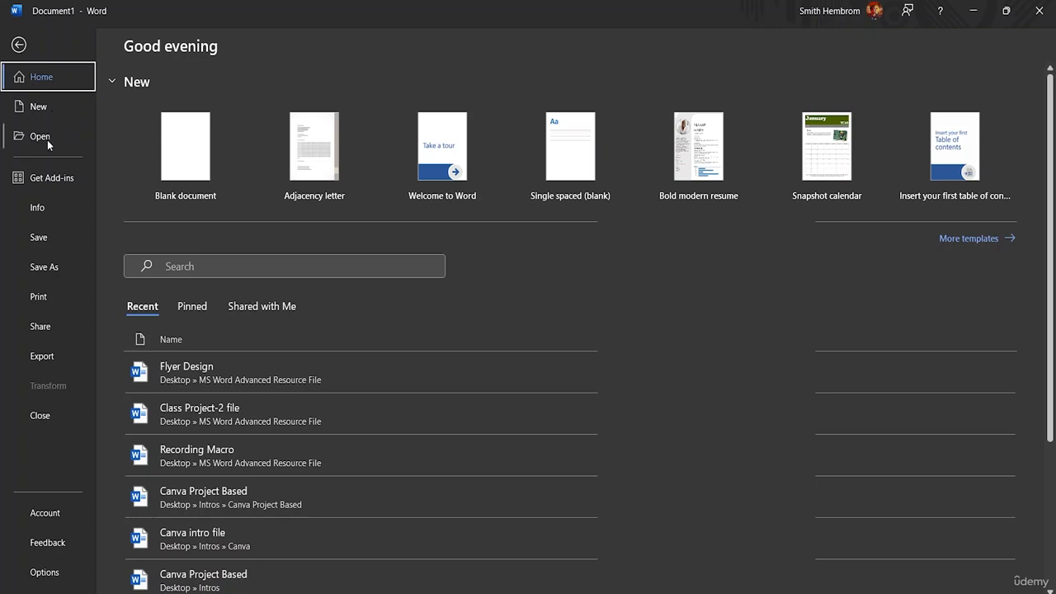
pyautogui.click(47, 144)
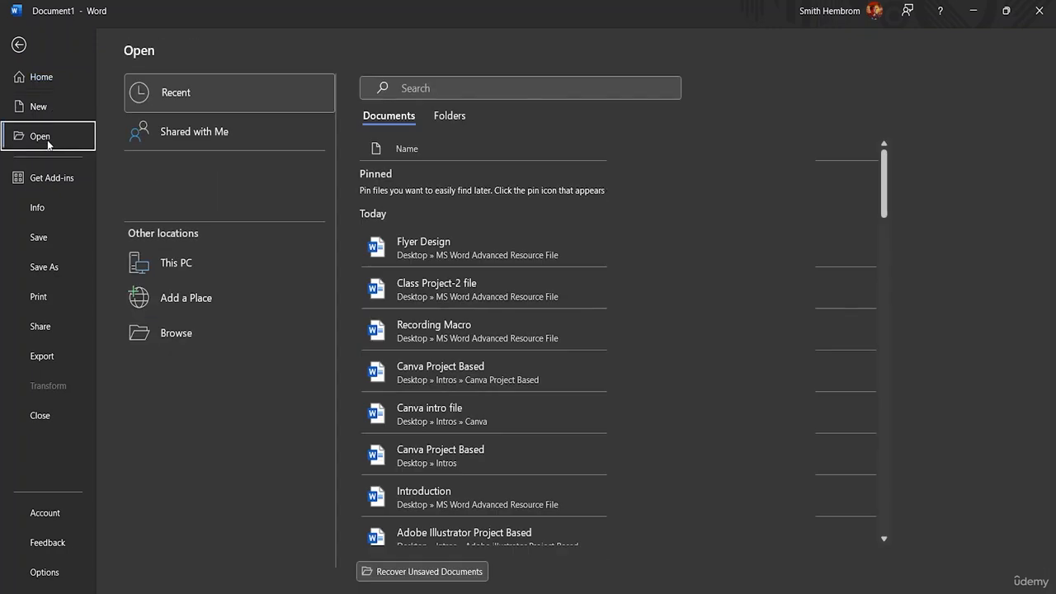
pyautogui.click(171, 334)
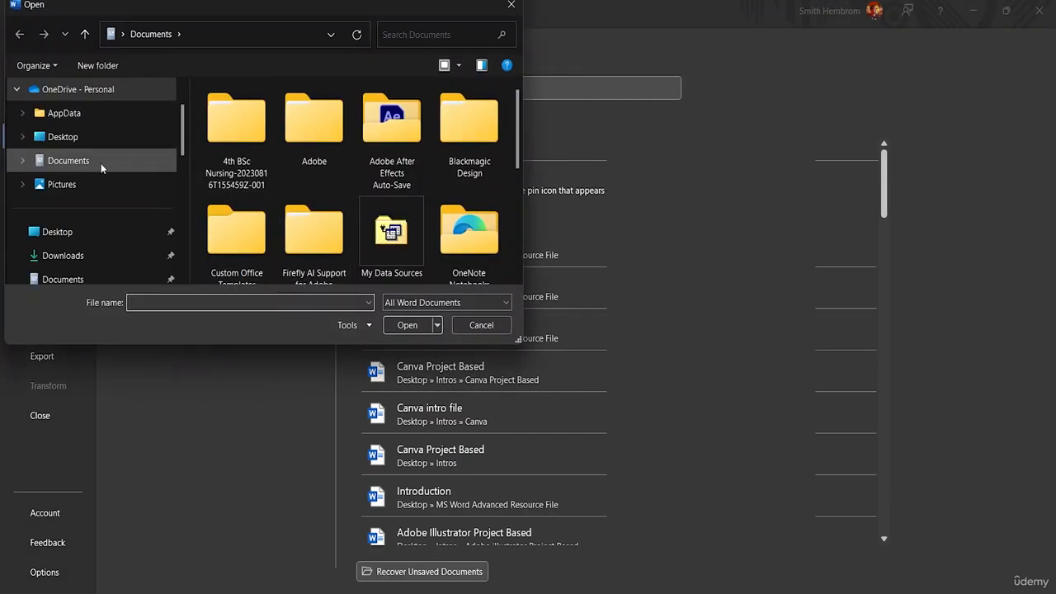
pyautogui.scroll(-2, 99, 165)
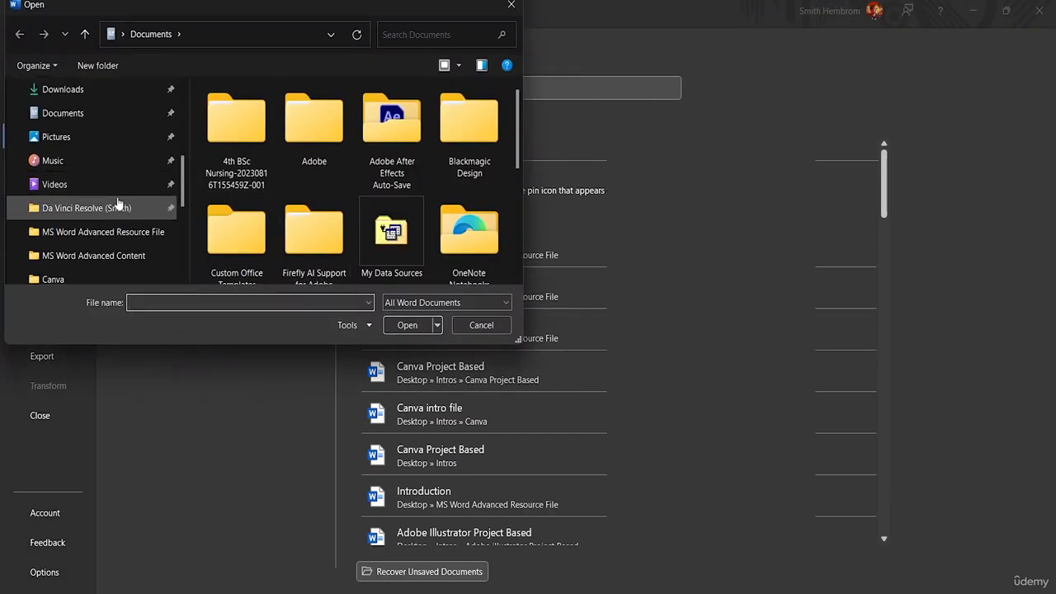
pyautogui.click(140, 237)
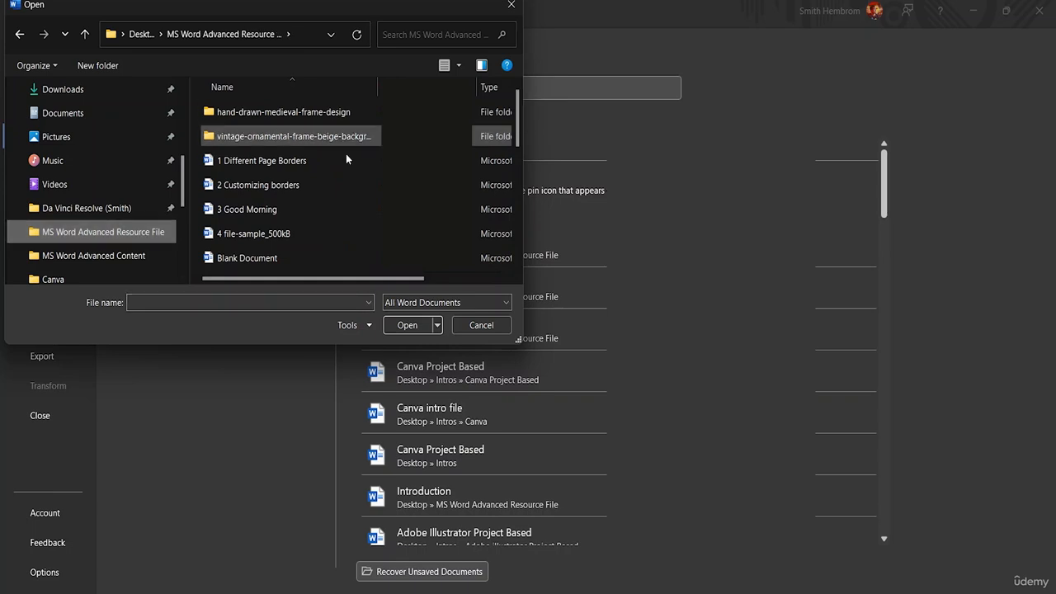
pyautogui.scroll(-5, 315, 159)
pyautogui.scroll(5, 343, 166)
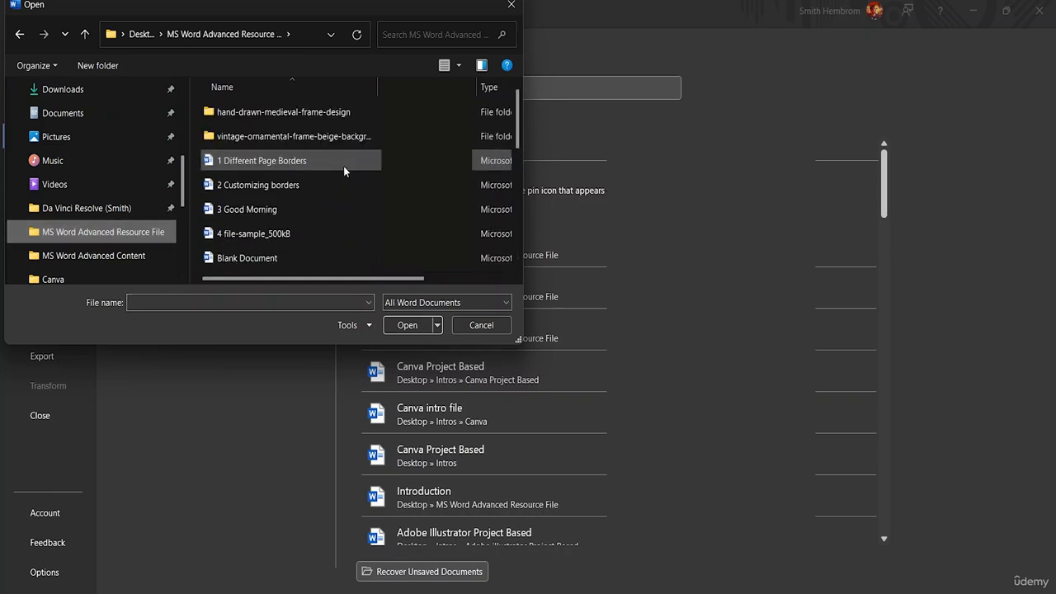
pyautogui.click(253, 179)
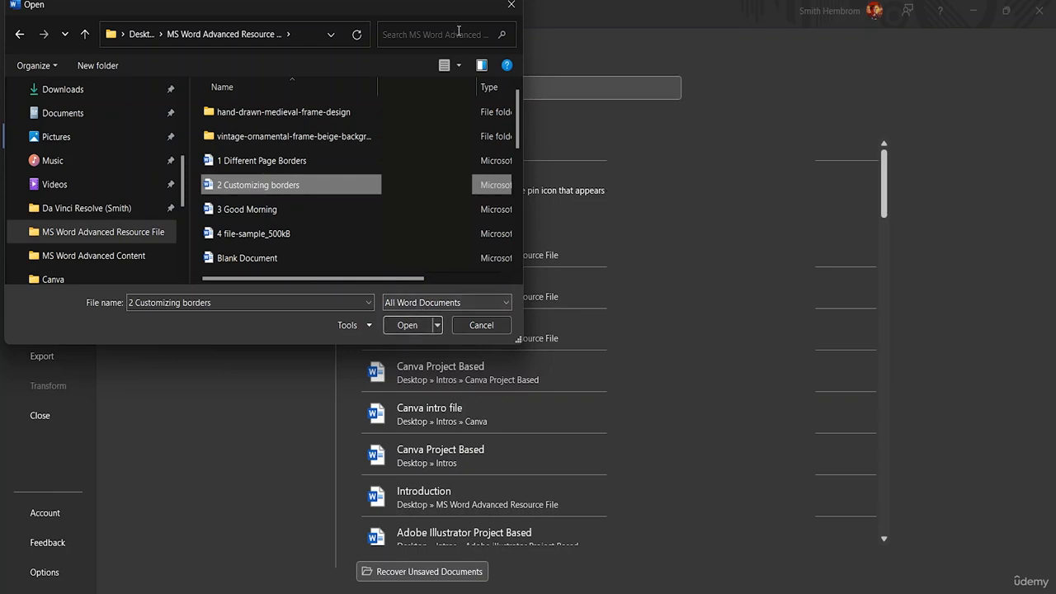
pyautogui.click(509, 8)
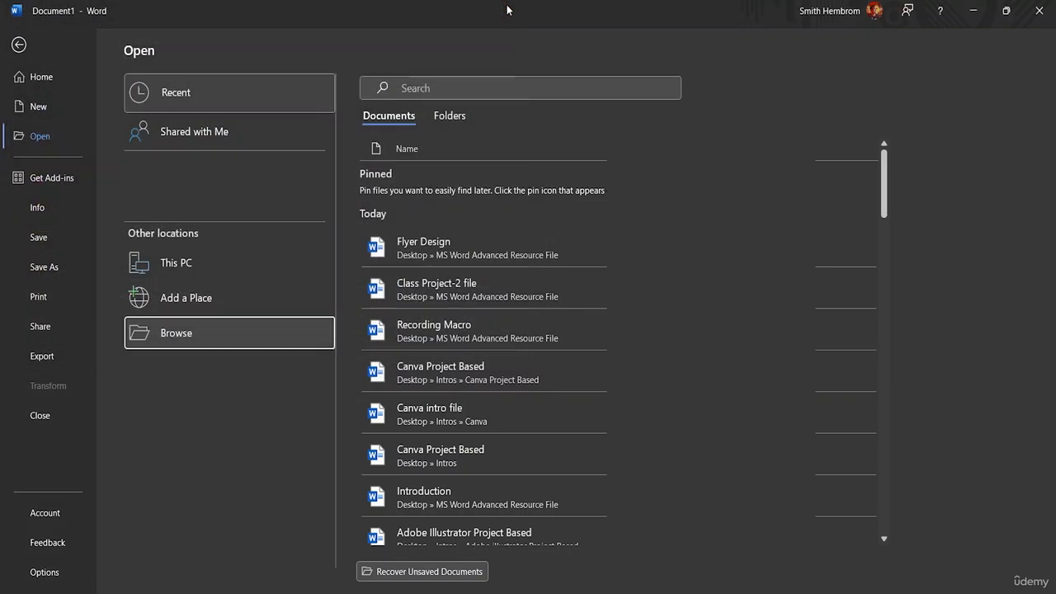
# View the blank document's Info page and the list of file commands, and return to the page
pyautogui.click(44, 207)
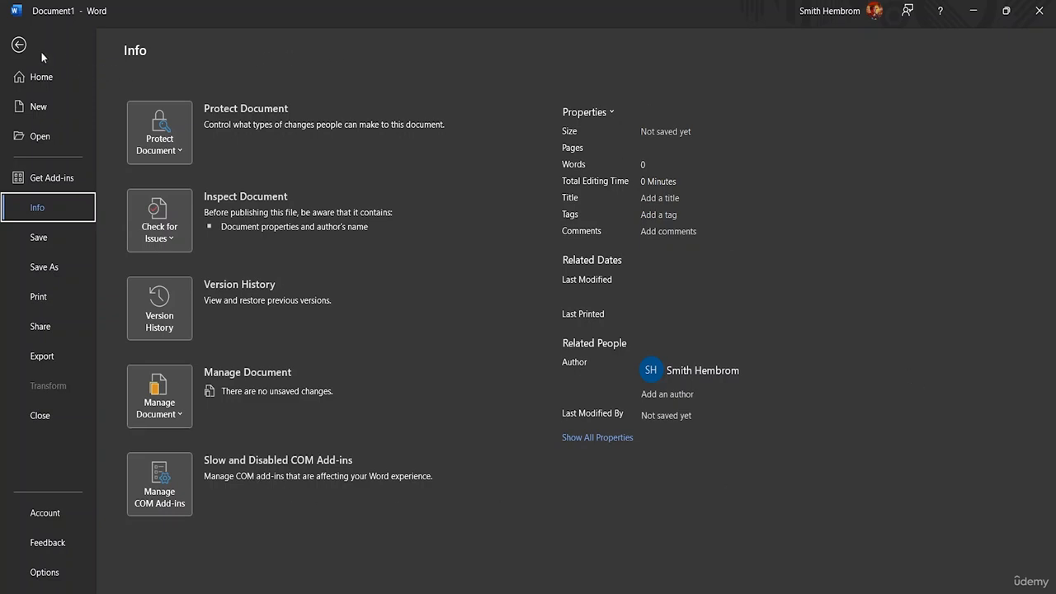
pyautogui.click(18, 45)
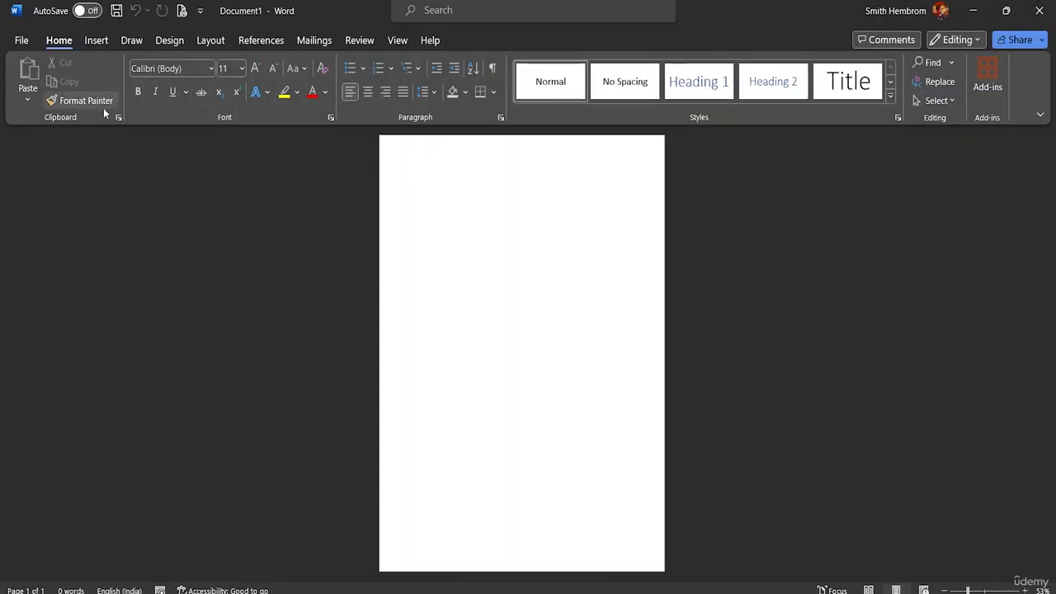
pyautogui.click(22, 41)
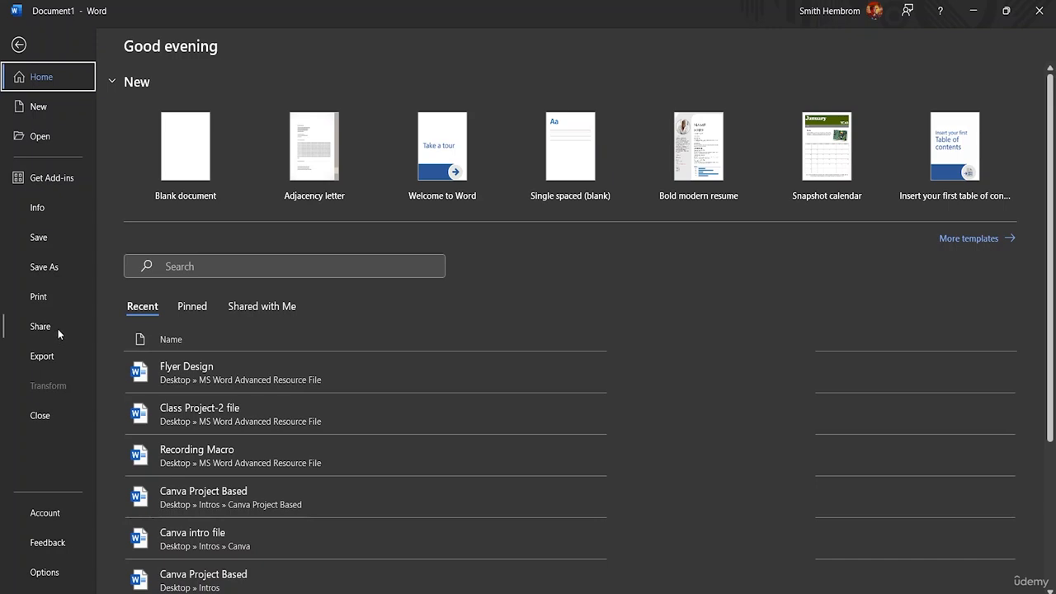
pyautogui.click(19, 44)
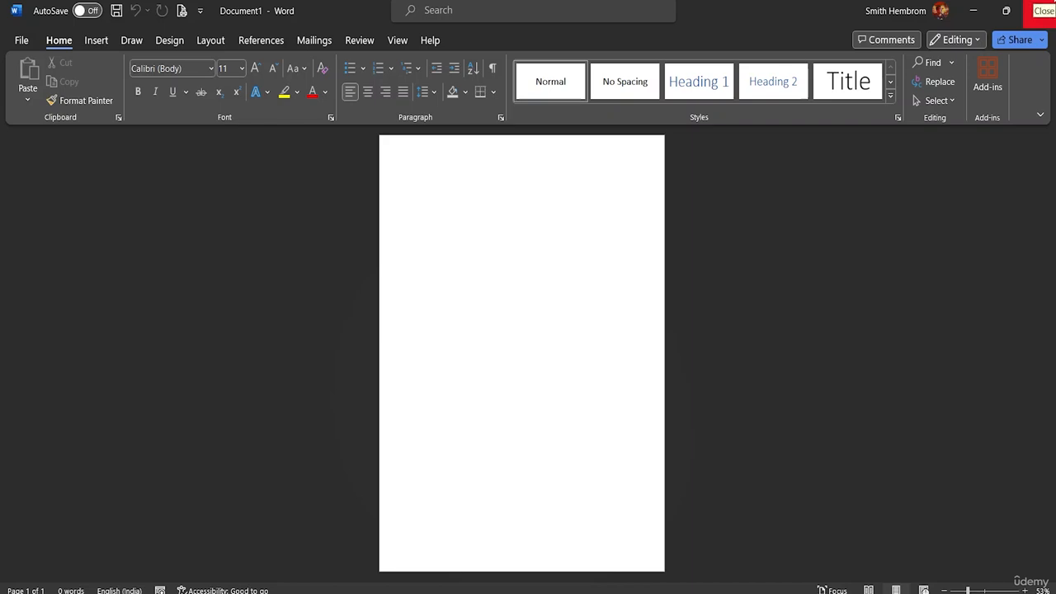
# Enter the text "HELLO EVERYONE" on the first line of the blank document
pyautogui.write('HE')
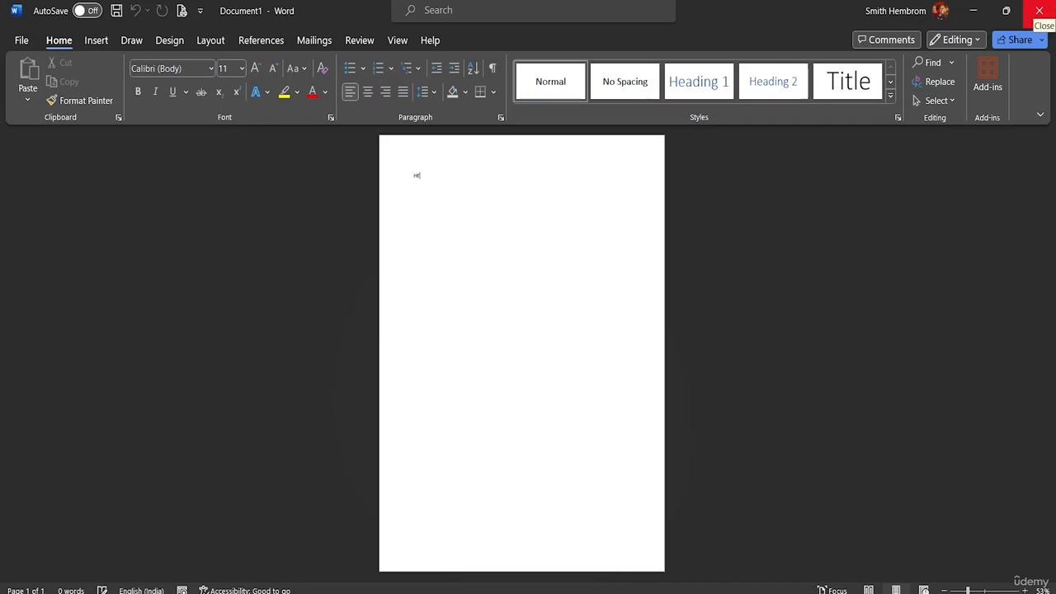
pyautogui.write('LLO EVERYONE')
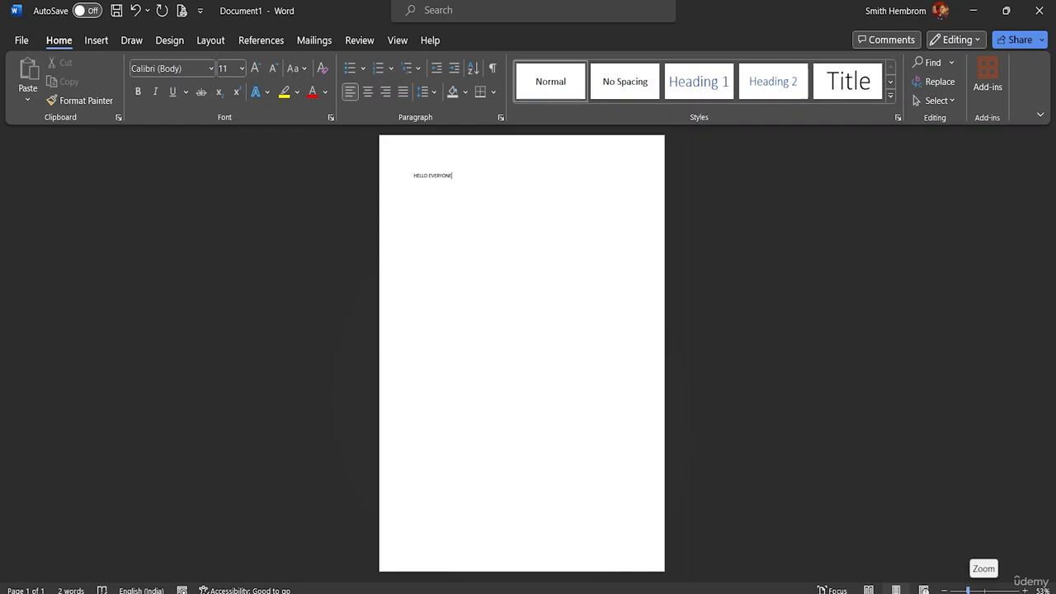
# Set the HELLO EVERYONE text in the a Abstract Groovy font at size 28
pyautogui.moveTo(967, 590); pyautogui.dragTo(981, 591)
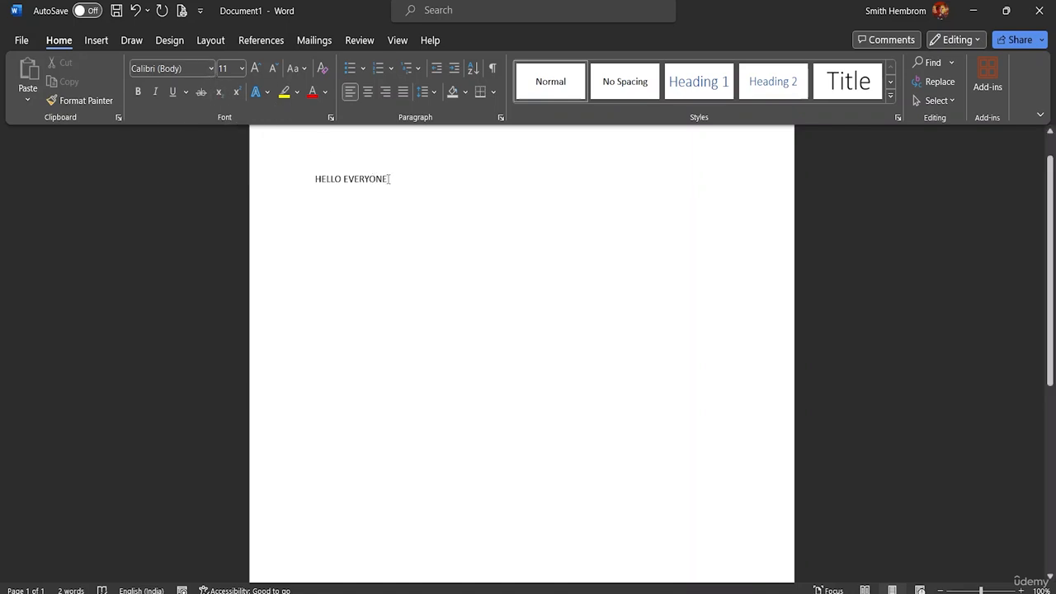
pyautogui.moveTo(389, 179); pyautogui.dragTo(334, 190)
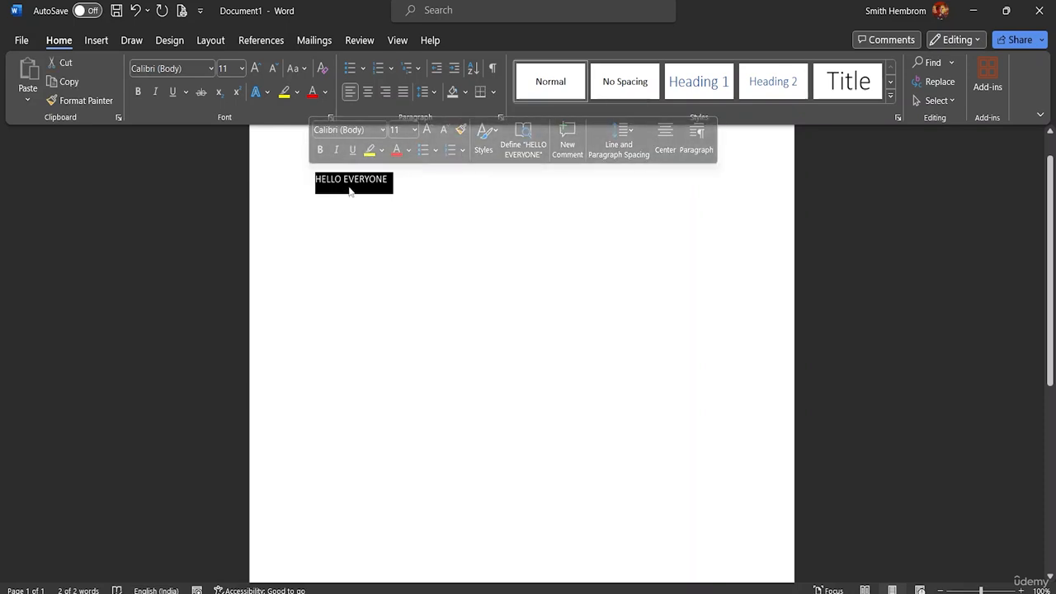
pyautogui.click(210, 68)
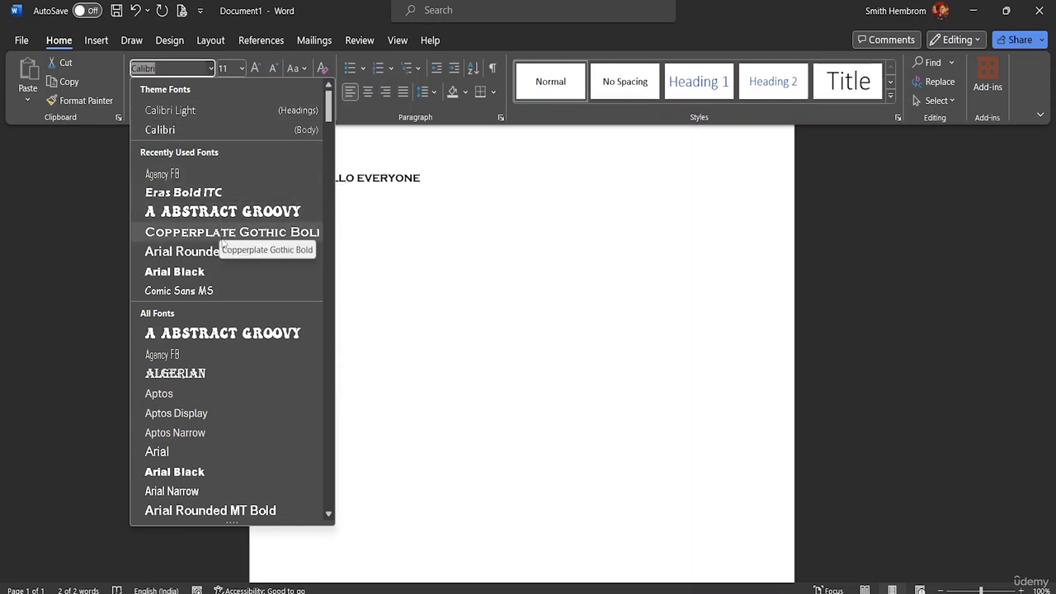
pyautogui.scroll(-8, 222, 357)
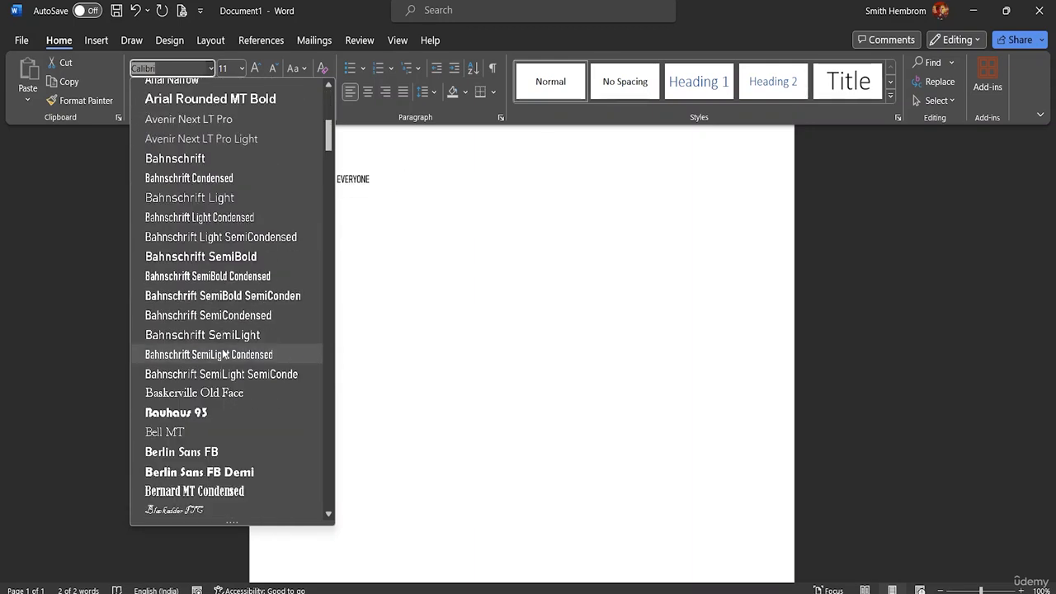
pyautogui.scroll(-13, 221, 348)
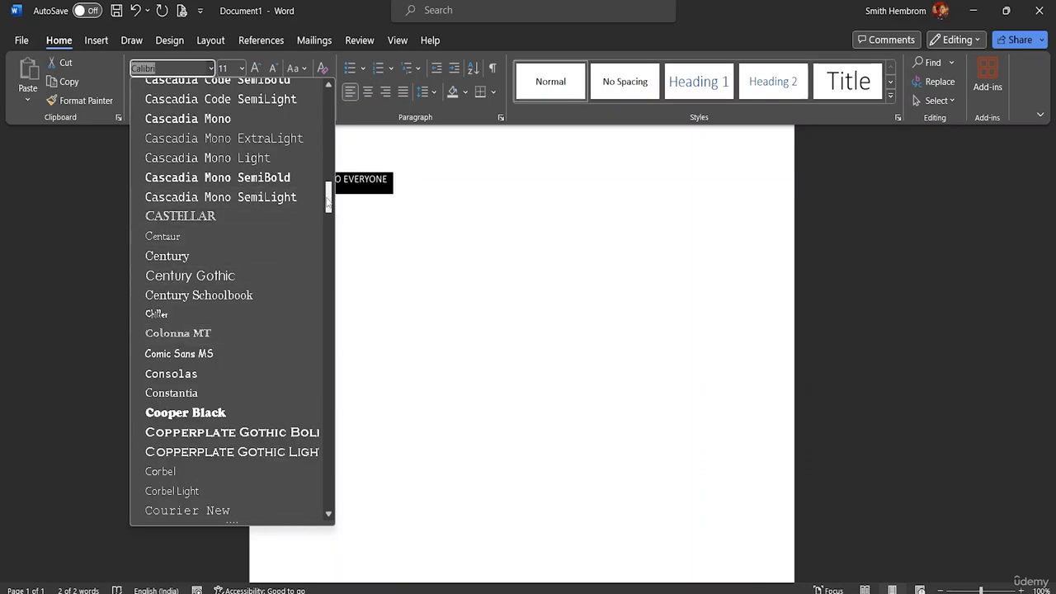
pyautogui.moveTo(329, 198); pyautogui.dragTo(332, 355)
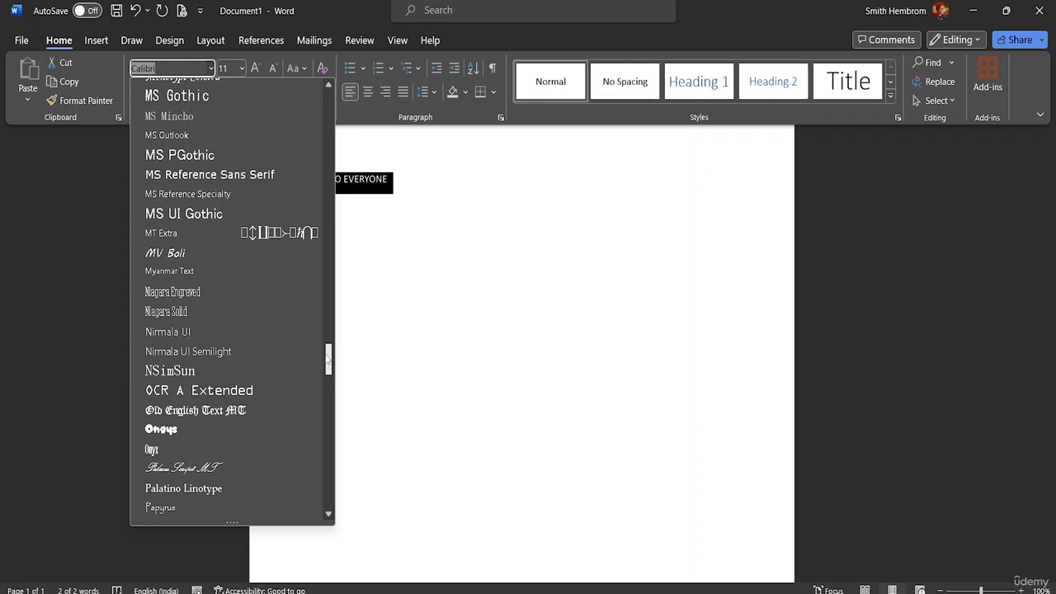
pyautogui.moveTo(329, 358); pyautogui.dragTo(333, 70)
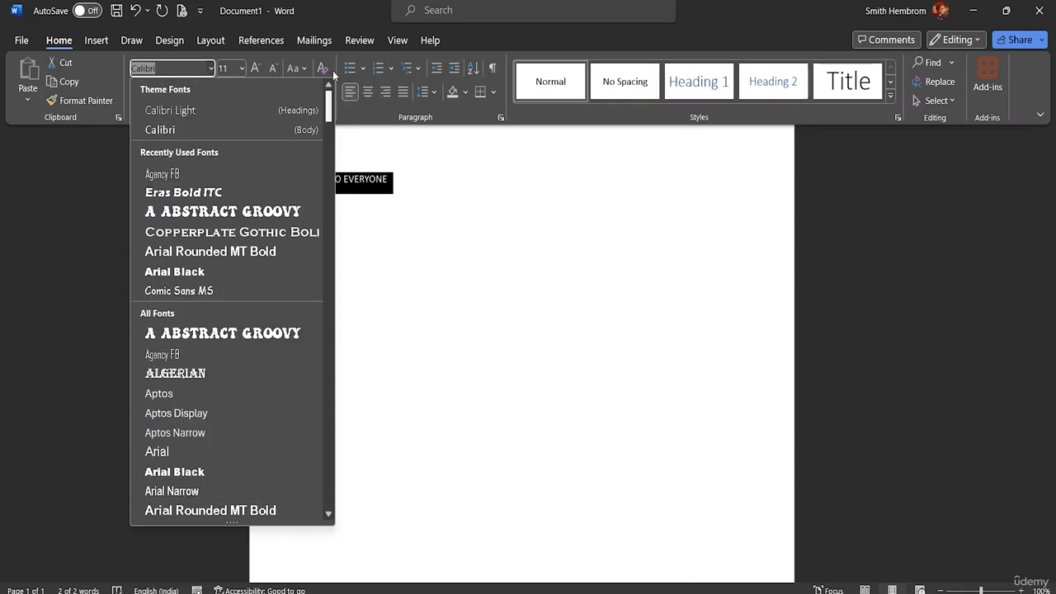
pyautogui.click(246, 216)
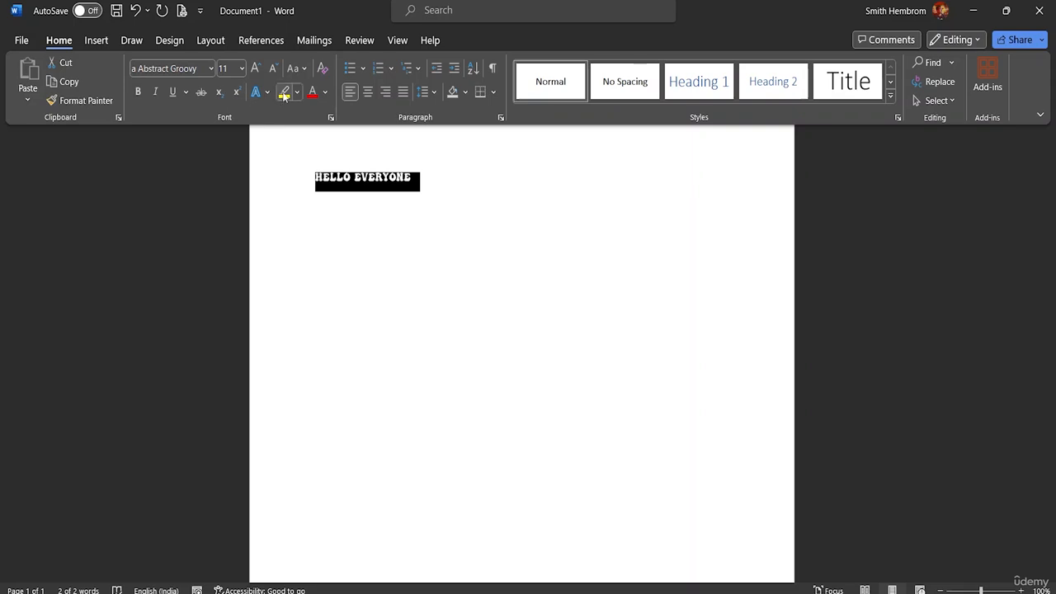
pyautogui.click(242, 69)
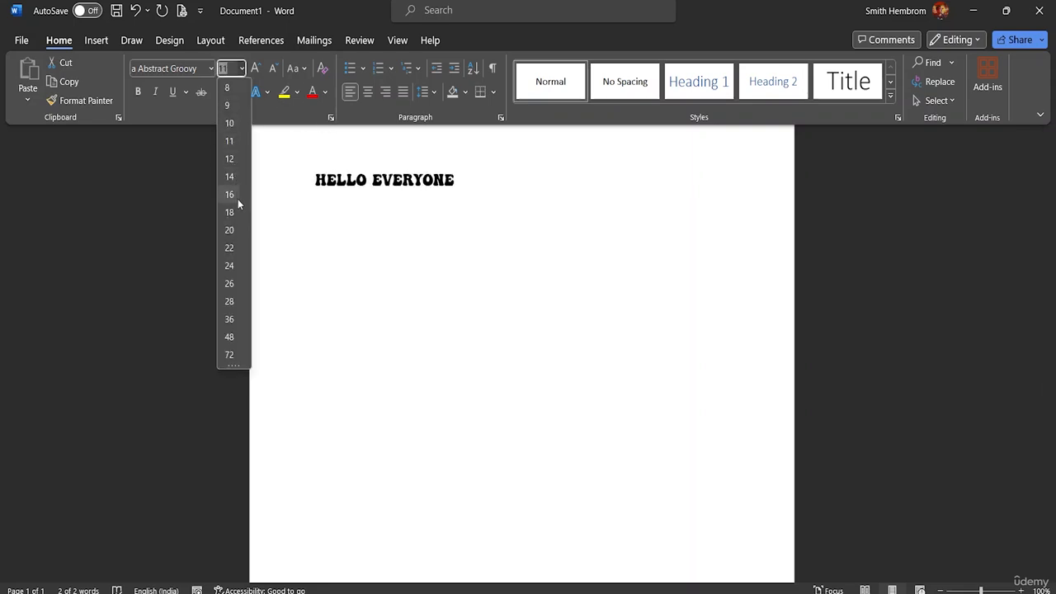
pyautogui.click(235, 301)
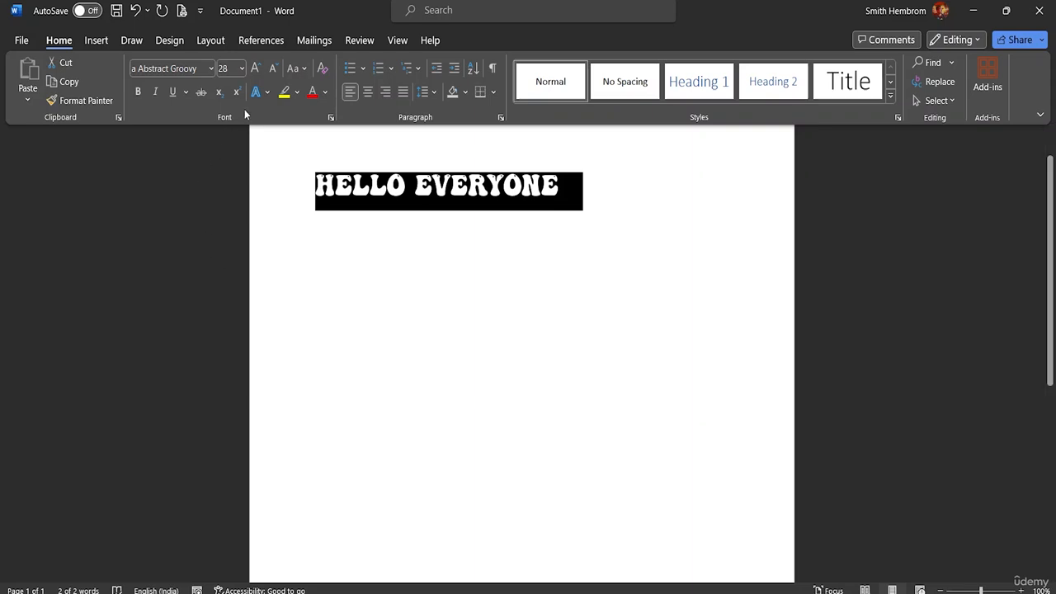
# Shrink the selected text in increments to size 22 and grow it back to size 28
pyautogui.click(275, 68)
pyautogui.click(275, 70)
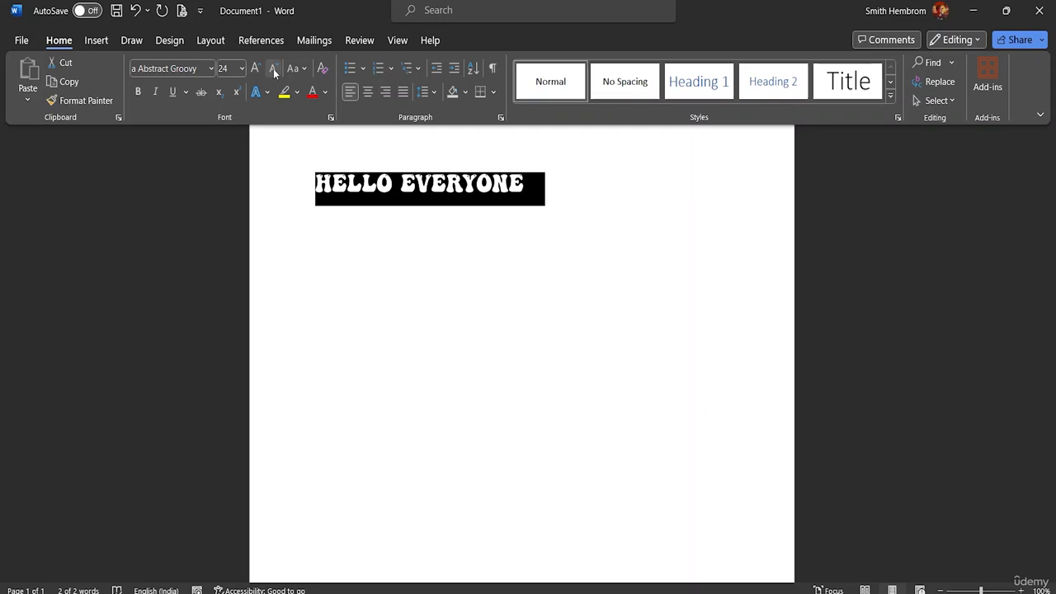
pyautogui.click(274, 71)
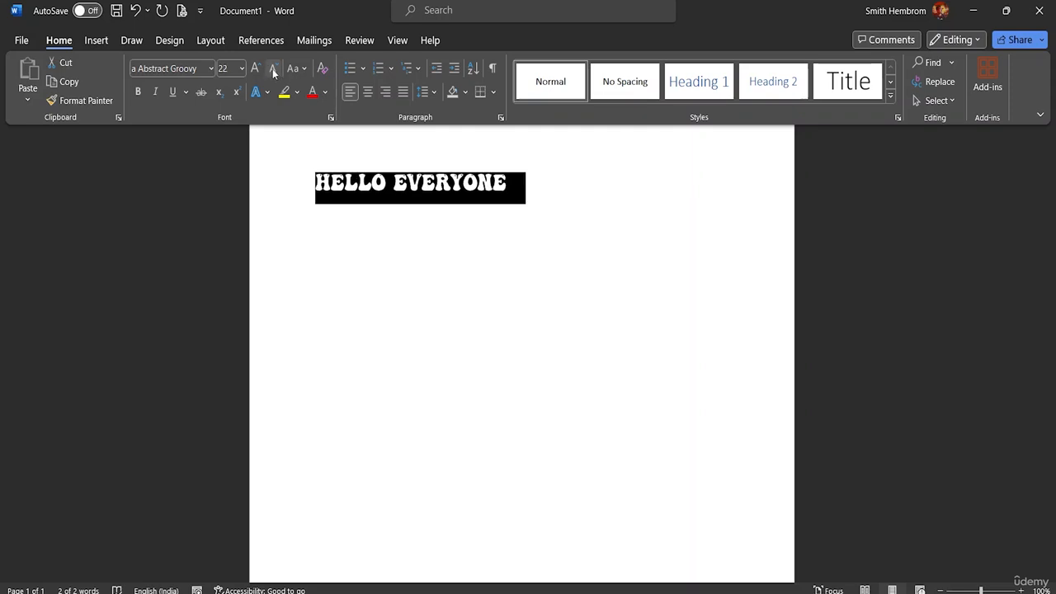
pyautogui.click(255, 71)
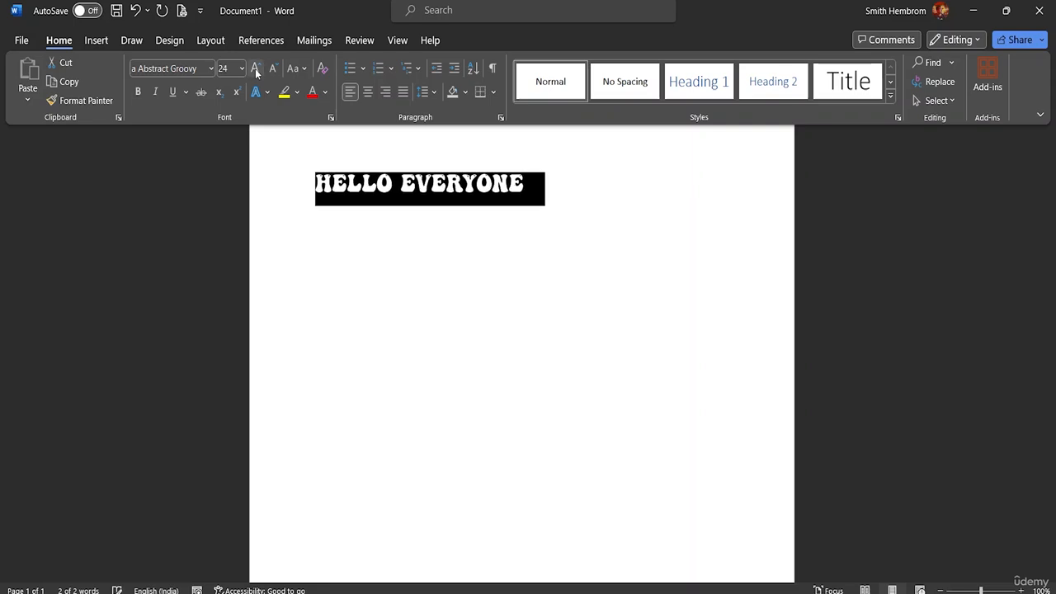
pyautogui.click(255, 72)
pyautogui.click(256, 73)
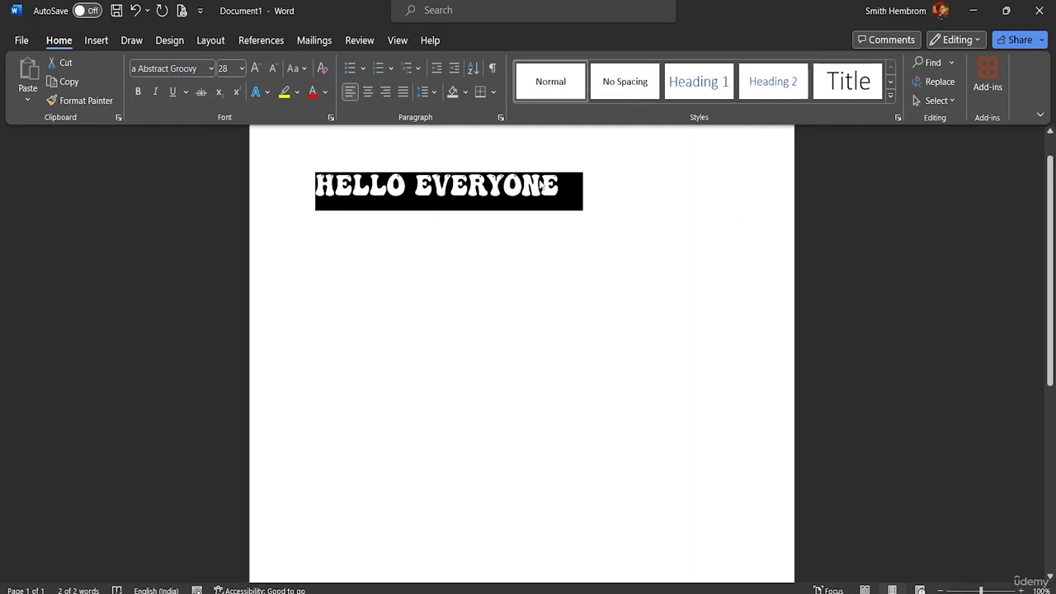
# Try the lowercase and Capitalize Each Word case options on the text in the a Abstract Groovy font
pyautogui.click(304, 69)
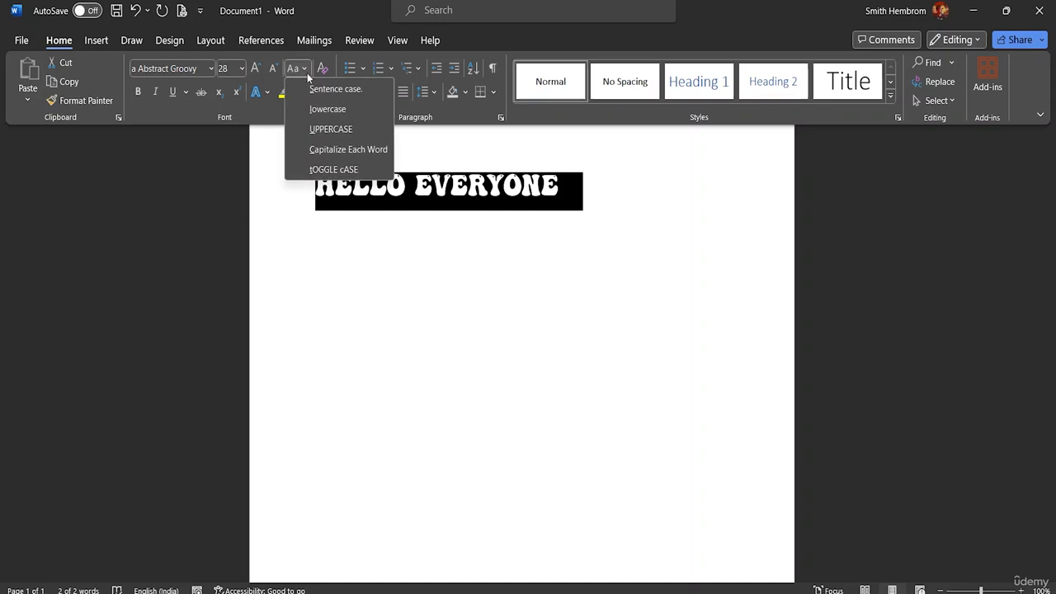
pyautogui.click(327, 110)
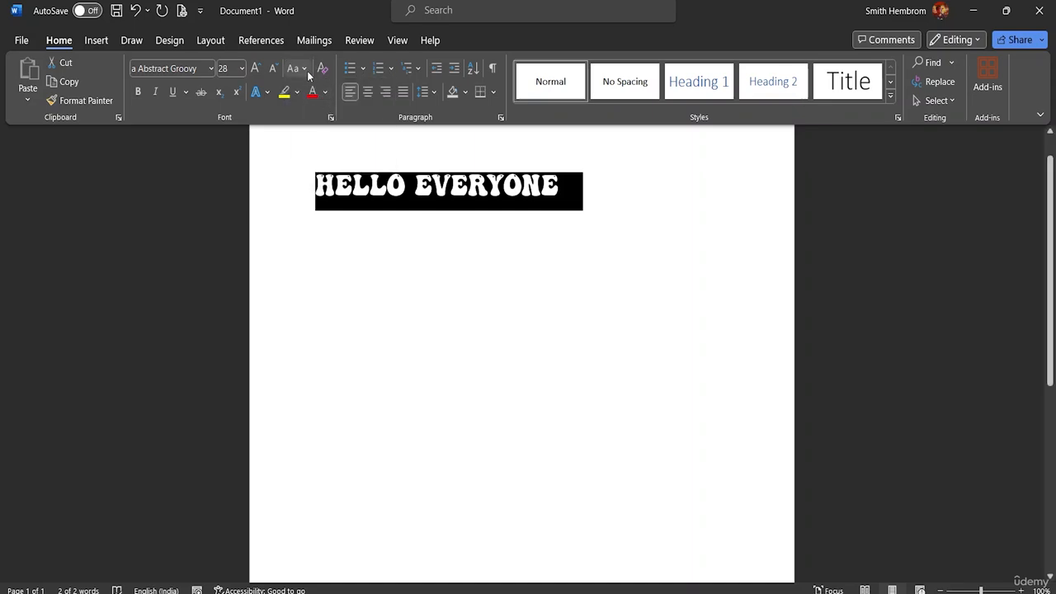
pyautogui.click(307, 73)
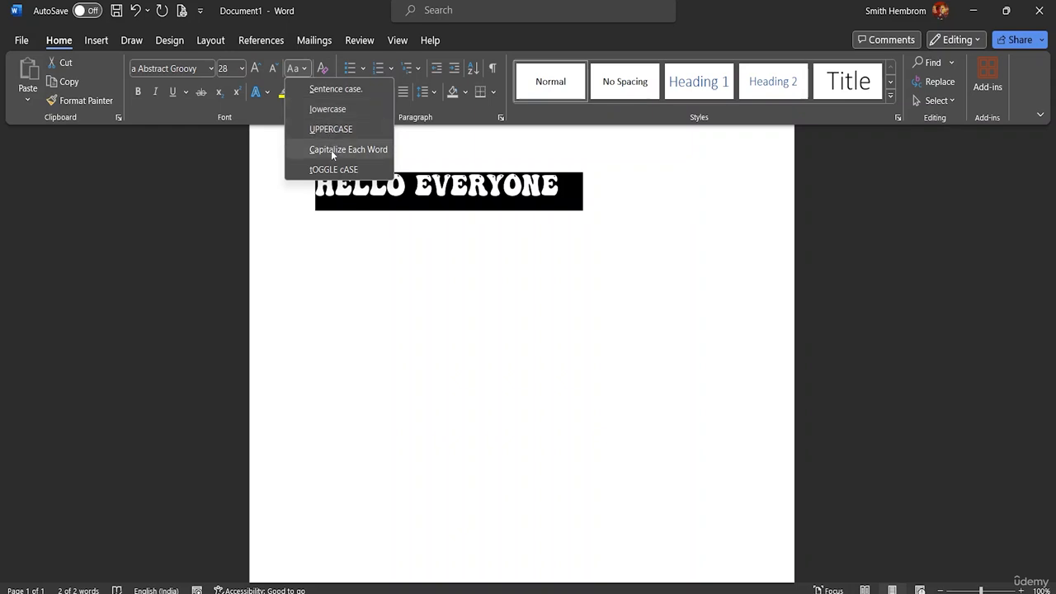
pyautogui.click(331, 150)
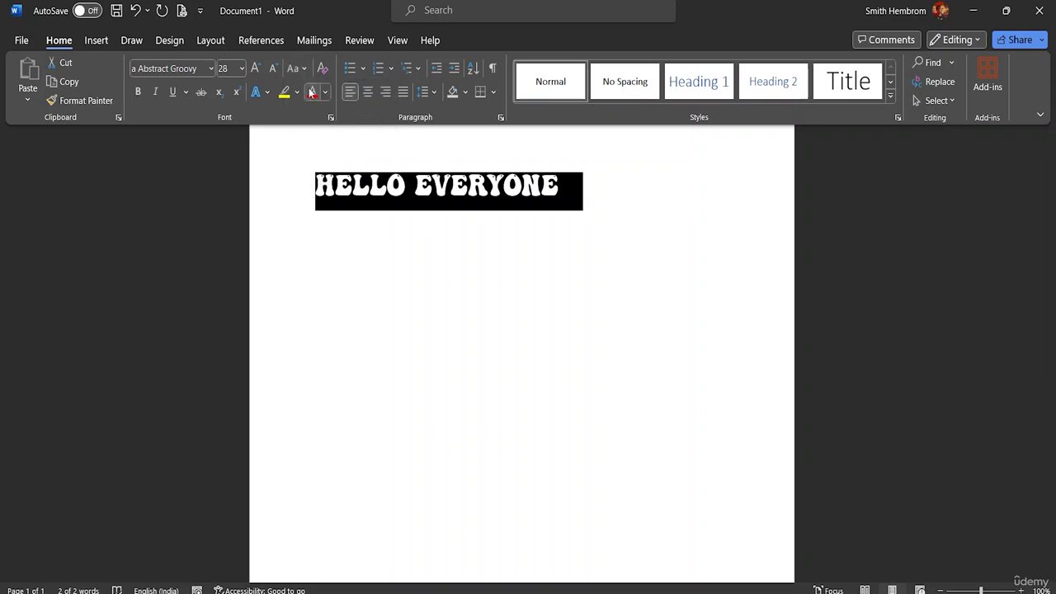
pyautogui.click(559, 187)
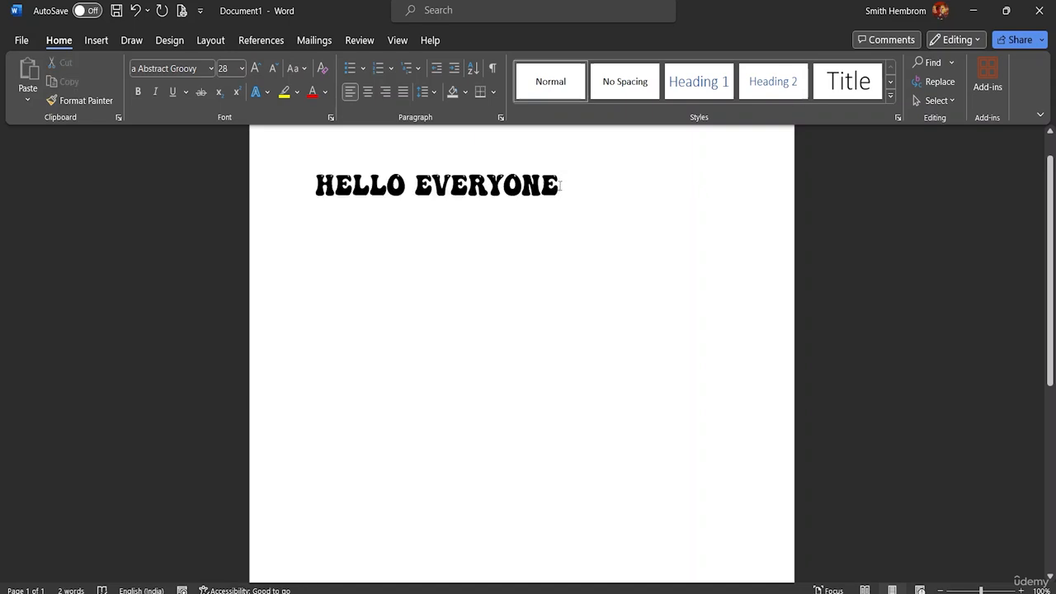
# Change the font of the whole greeting line to Calibri (Body)
pyautogui.moveTo(559, 187); pyautogui.dragTo(314, 187)
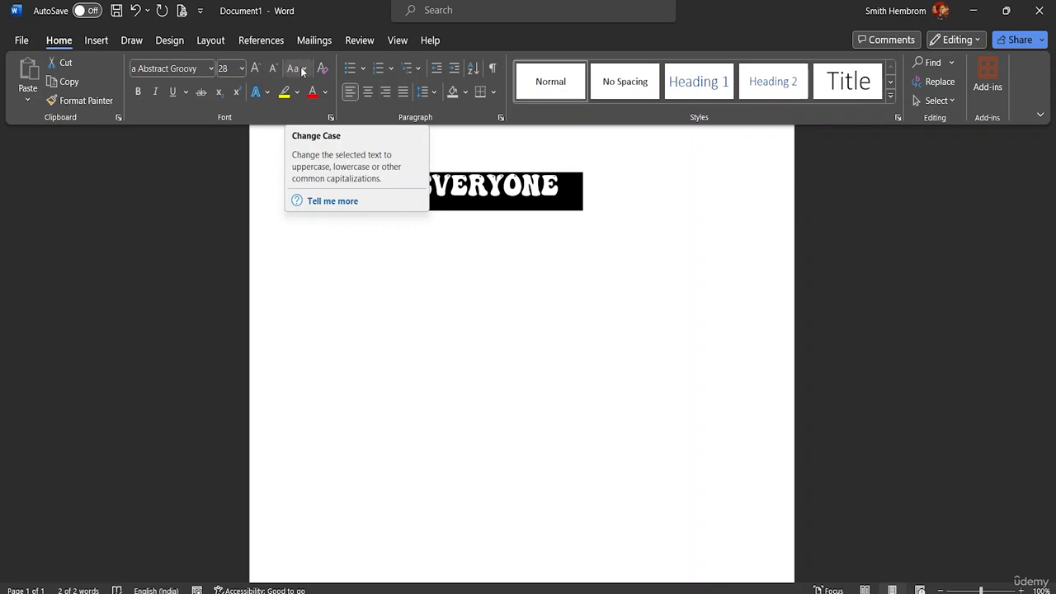
pyautogui.click(211, 64)
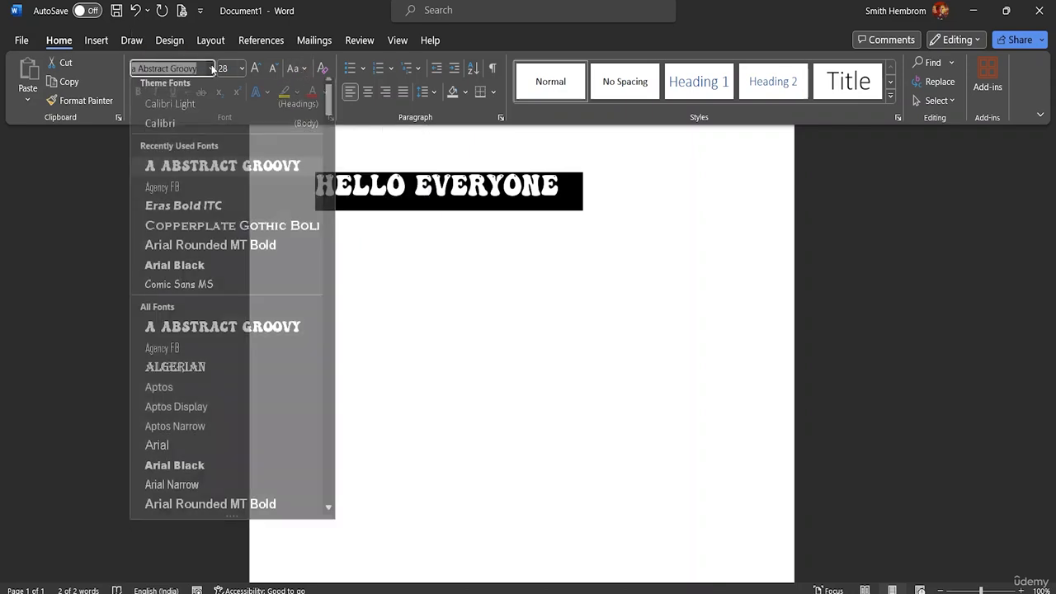
pyautogui.click(205, 130)
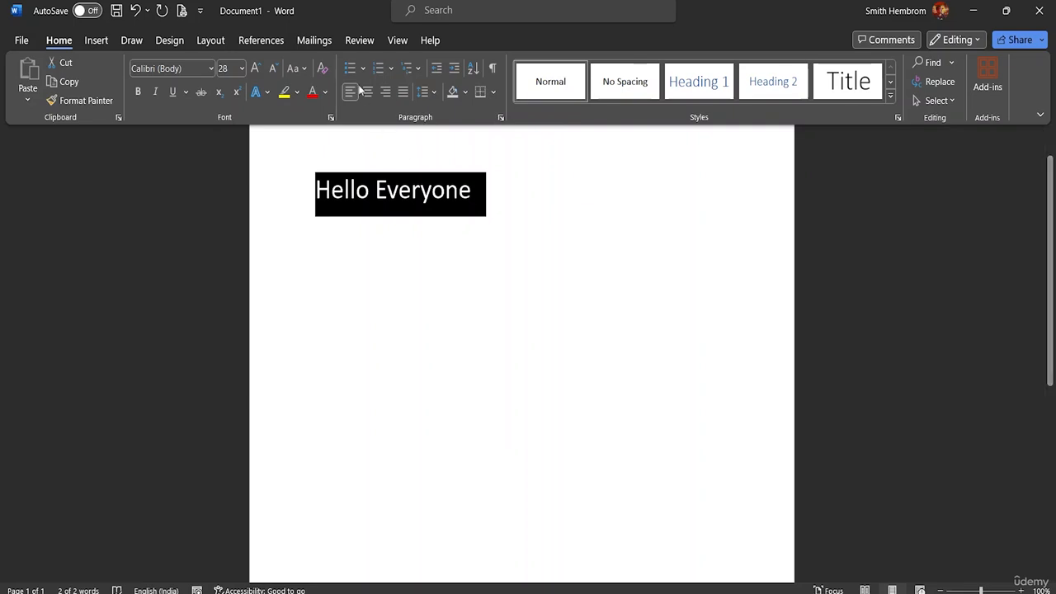
# Change the case of the selected greeting to lowercase, followed by UPPERCASE
pyautogui.click(299, 69)
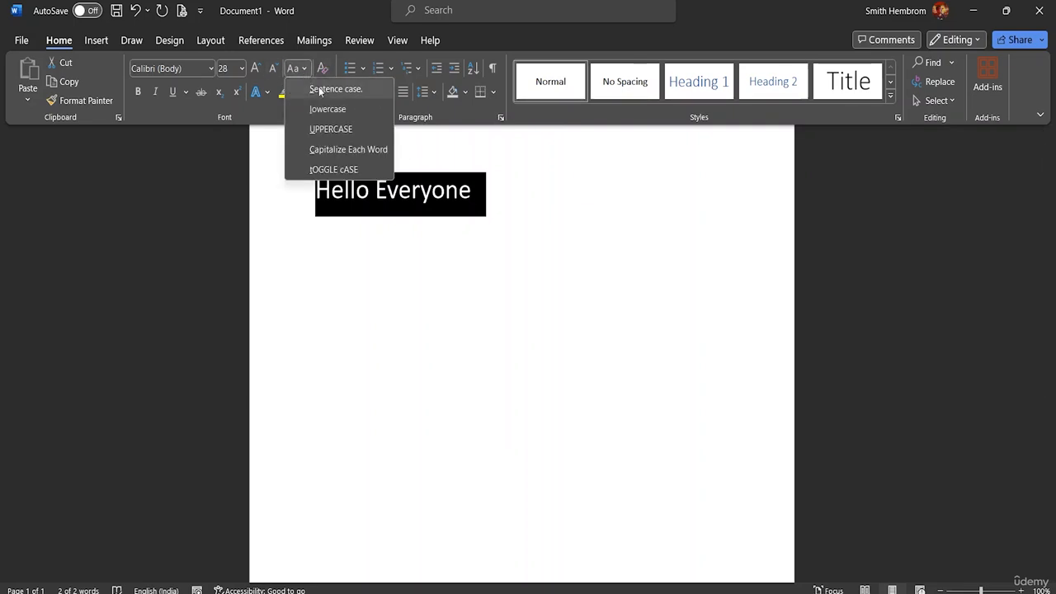
pyautogui.click(329, 108)
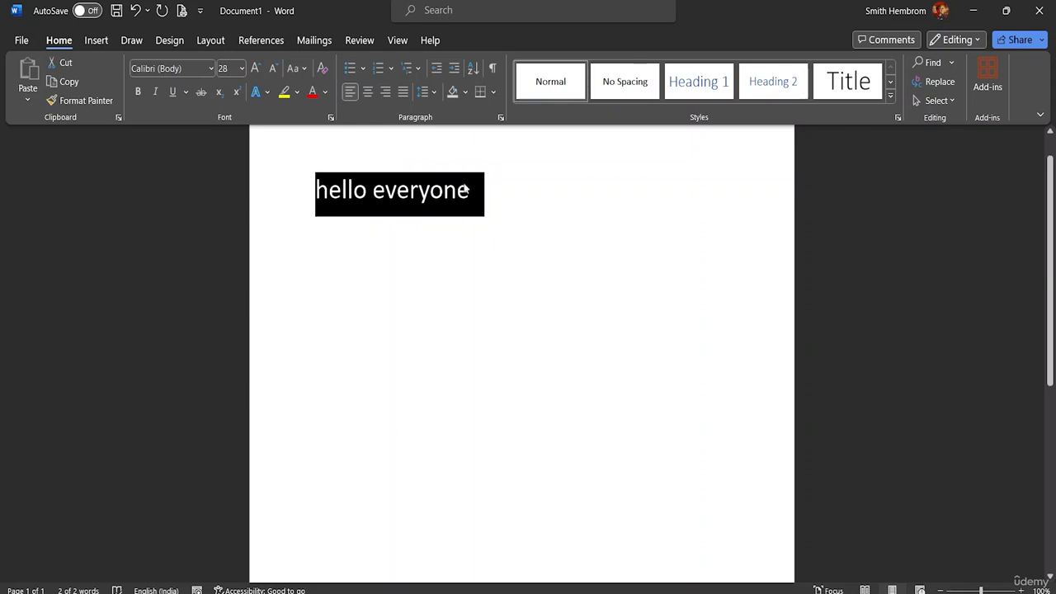
pyautogui.click(305, 70)
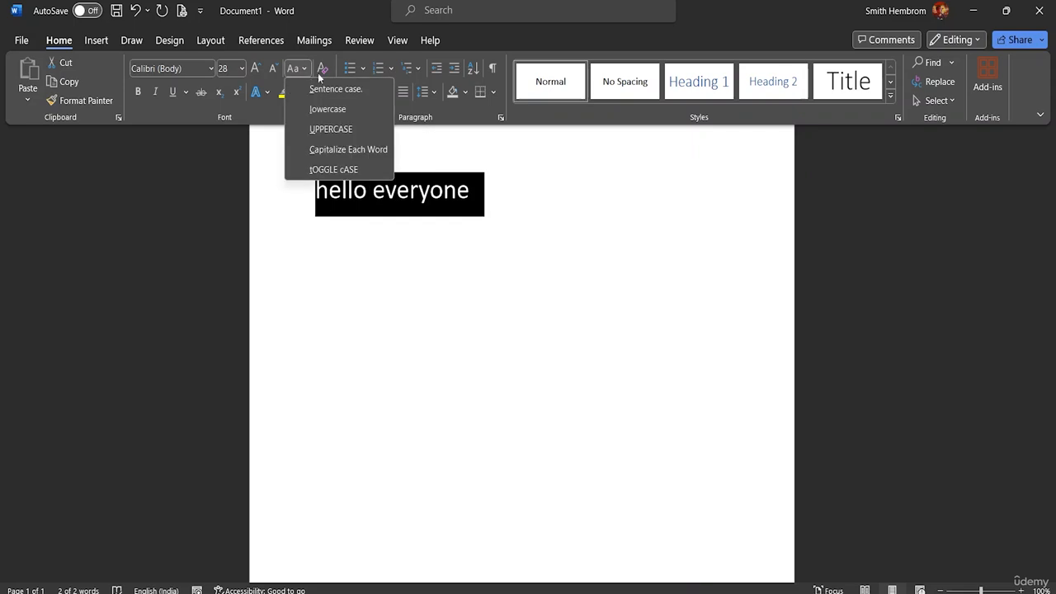
pyautogui.click(342, 131)
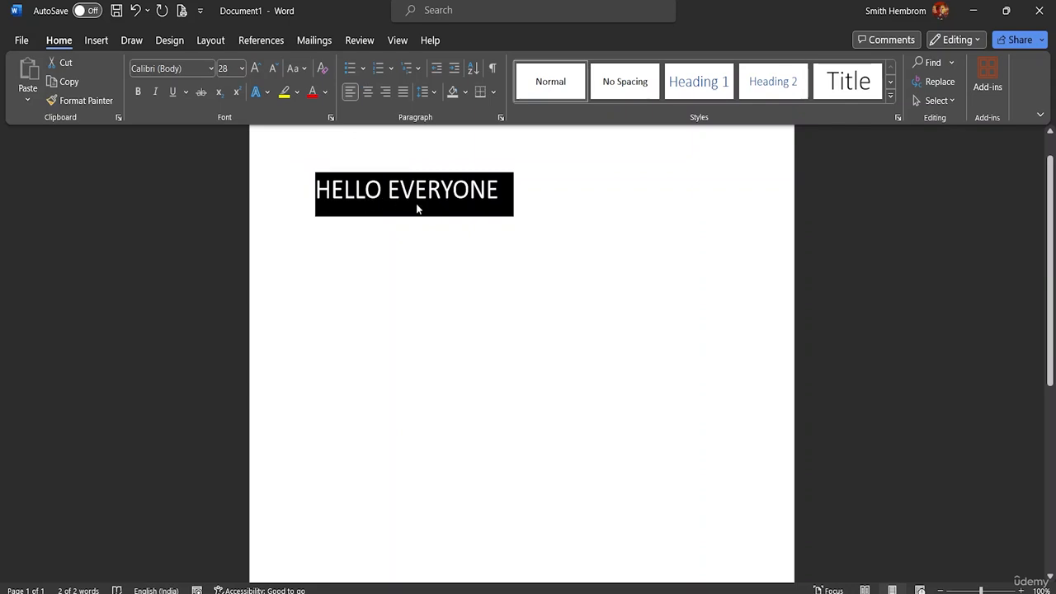
# Apply Capitalize Each Word to the selected greeting, followed by tOGGLE cASE
pyautogui.click(298, 69)
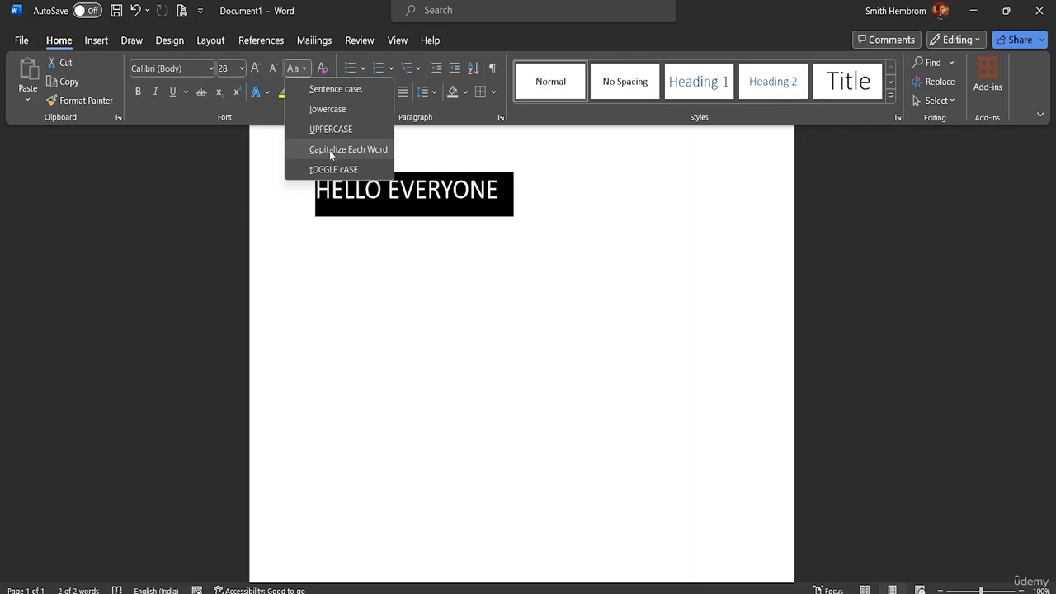
pyautogui.click(330, 150)
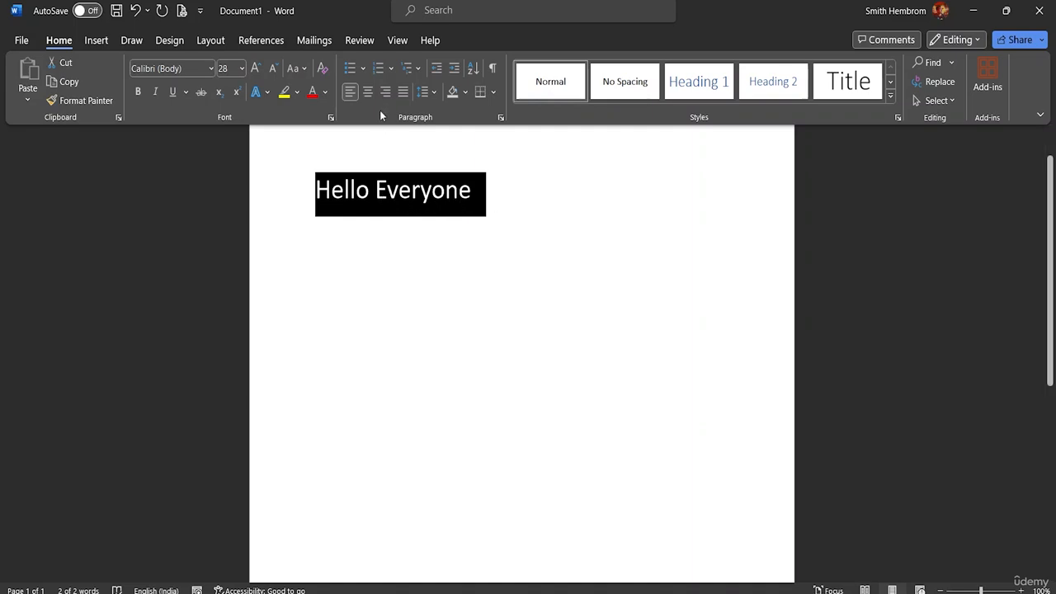
pyautogui.click(302, 68)
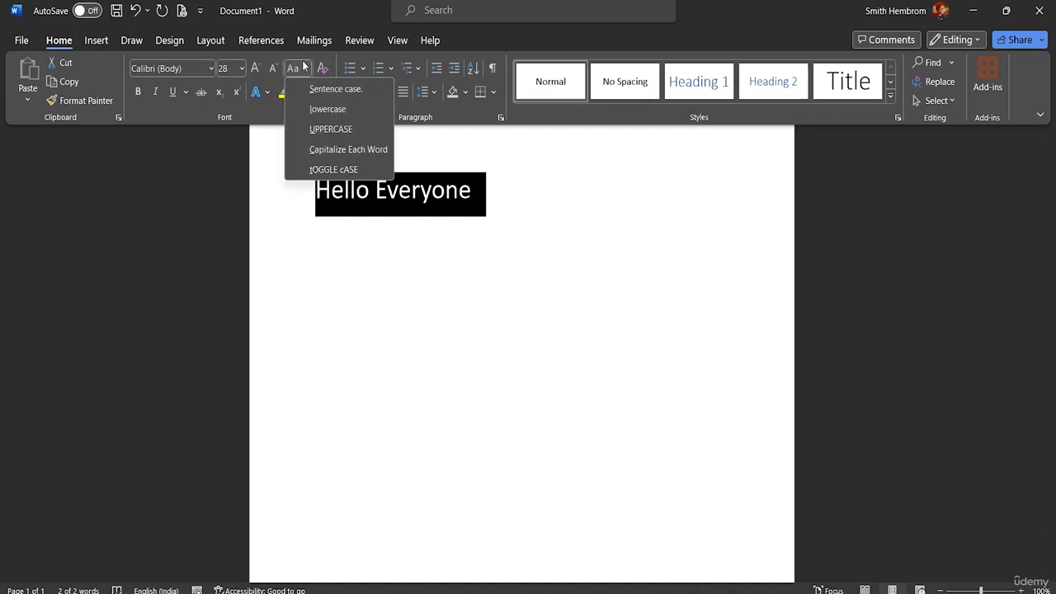
pyautogui.click(330, 170)
pyautogui.click(329, 172)
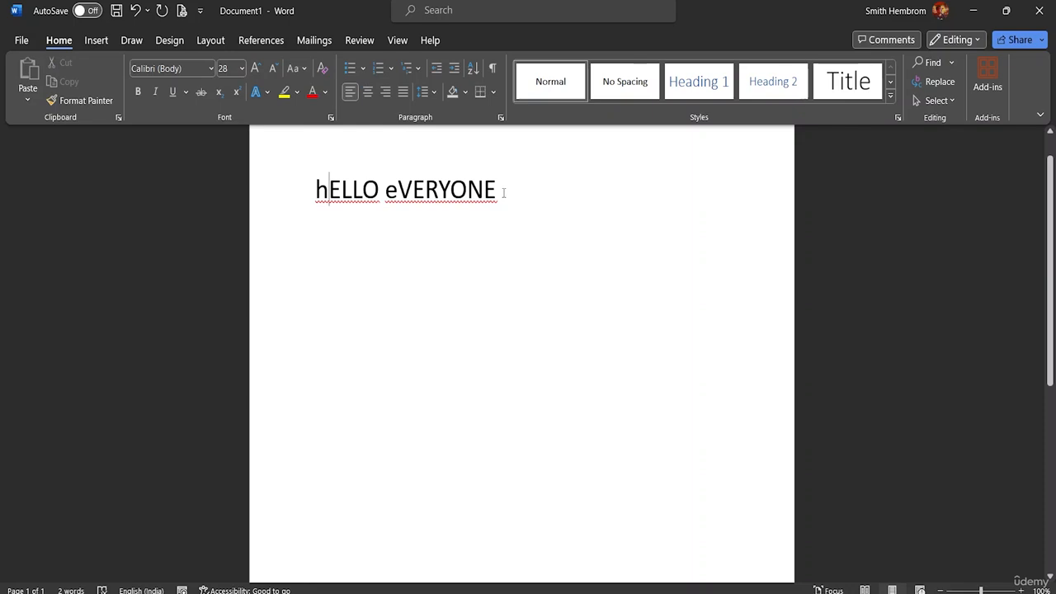
# Change the whole greeting line to Sentence case and deselect it
pyautogui.moveTo(503, 191); pyautogui.dragTo(315, 191)
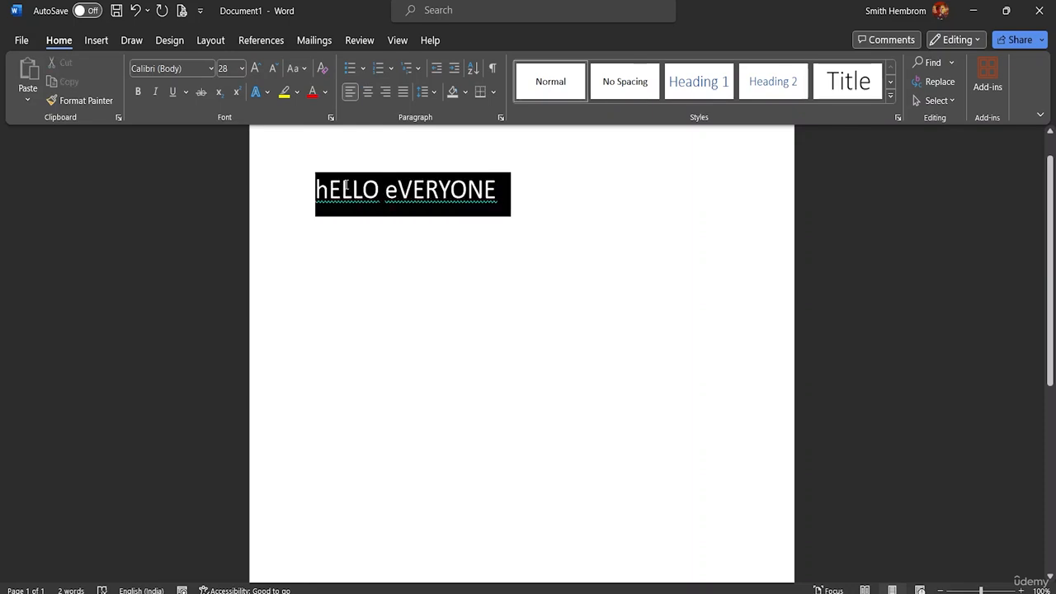
pyautogui.click(297, 69)
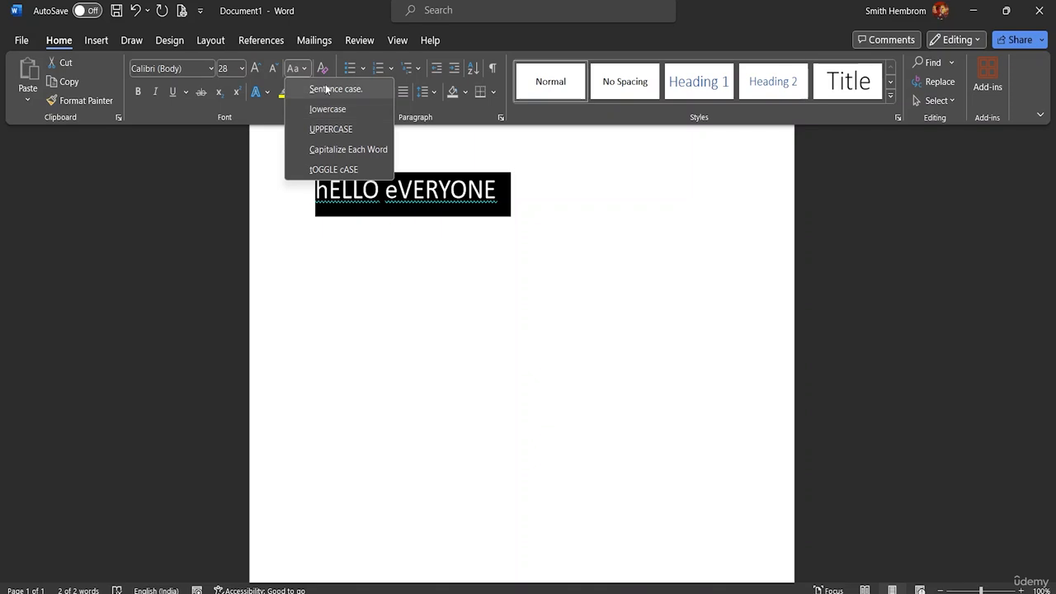
pyautogui.click(326, 88)
pyautogui.click(325, 92)
pyautogui.press('Escape')
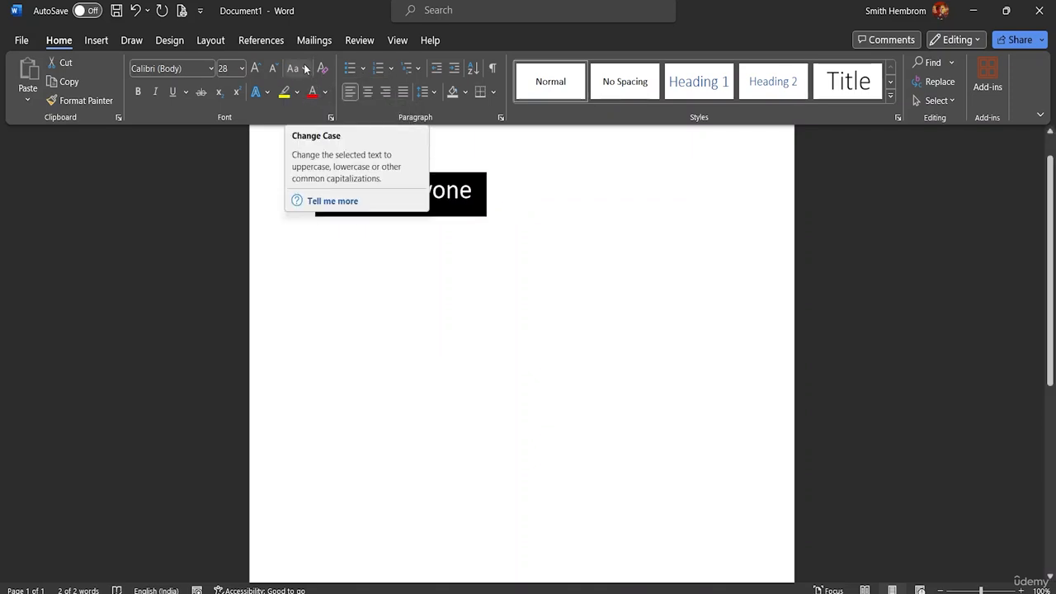
pyautogui.click(332, 194)
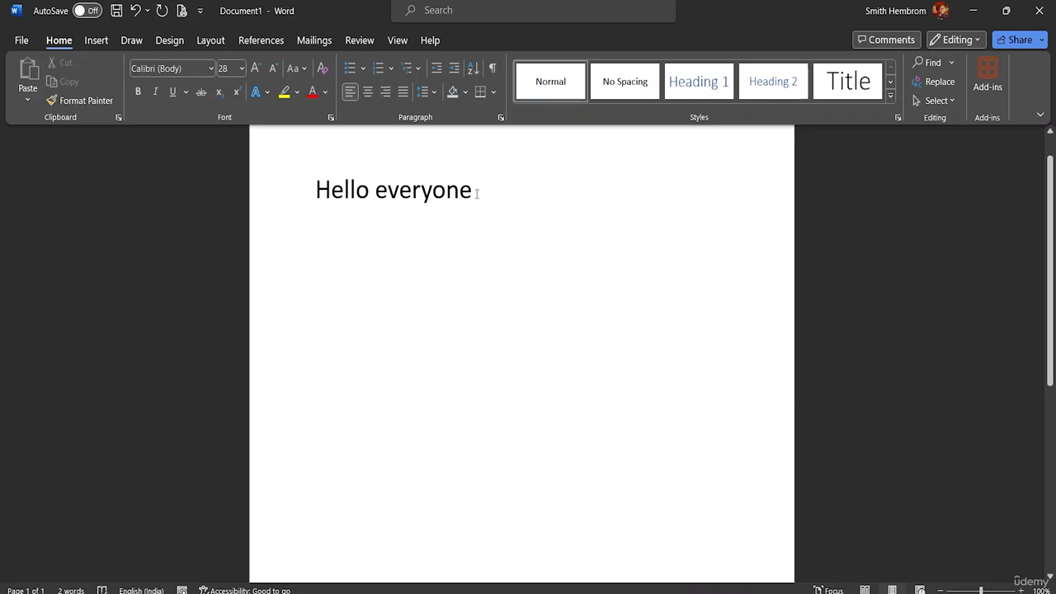
# Change the case of the whole greeting line to UPPERCASE
pyautogui.click(304, 68)
pyautogui.click(473, 191)
pyautogui.moveTo(474, 191); pyautogui.dragTo(313, 191)
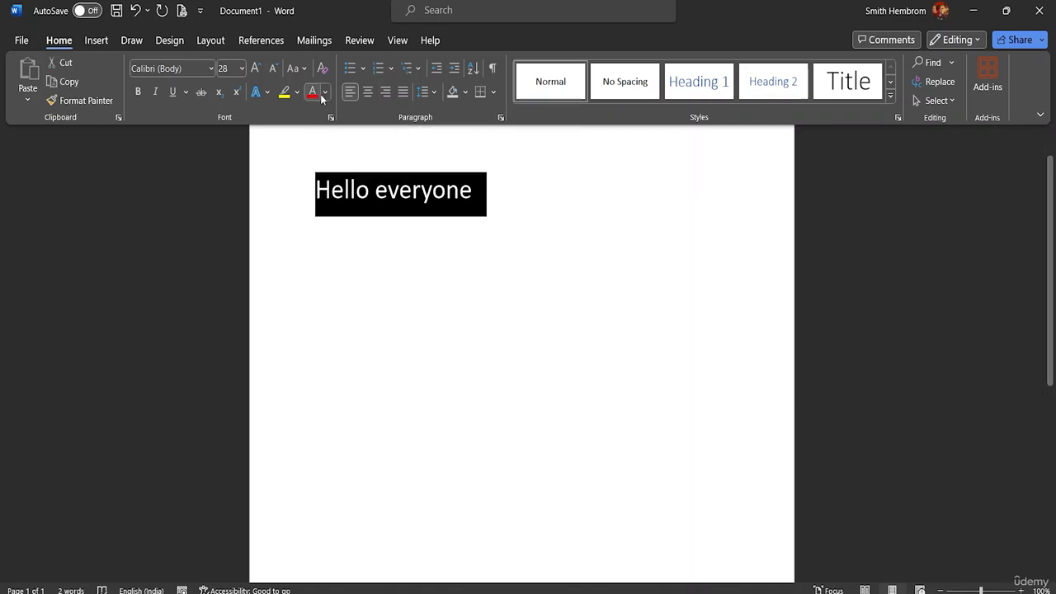
pyautogui.click(307, 66)
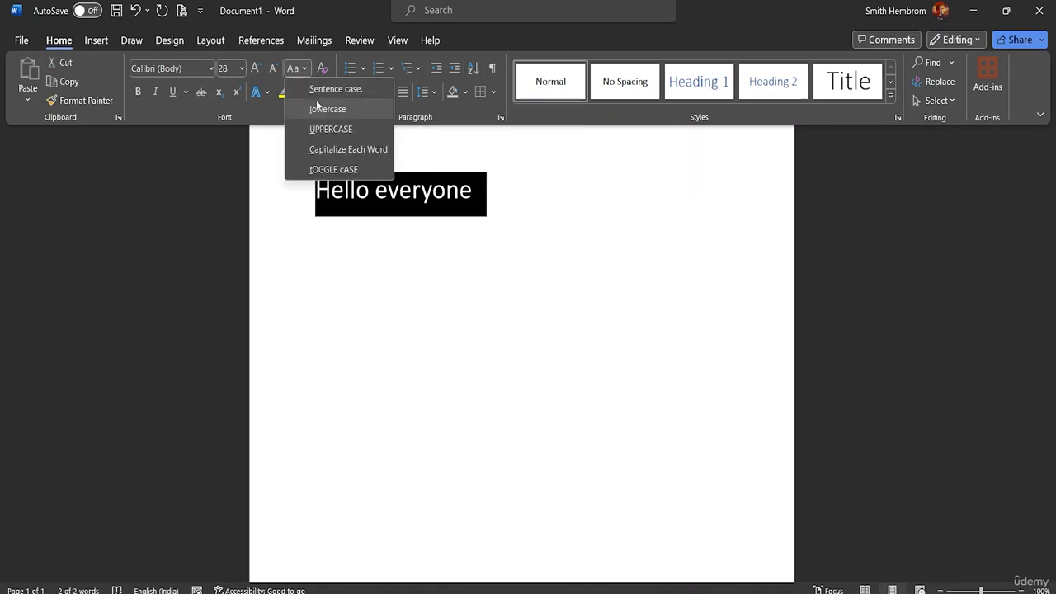
pyautogui.click(326, 130)
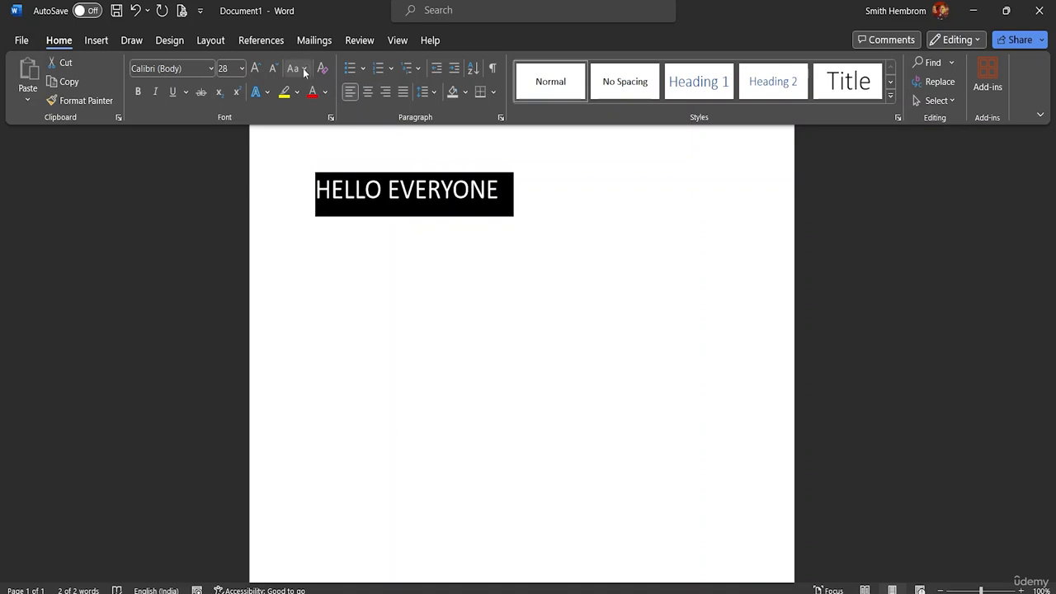
# Bold the selected greeting, set its font to Arial Rounded MT Bold, and toggle the bold formatting again
pyautogui.click(138, 93)
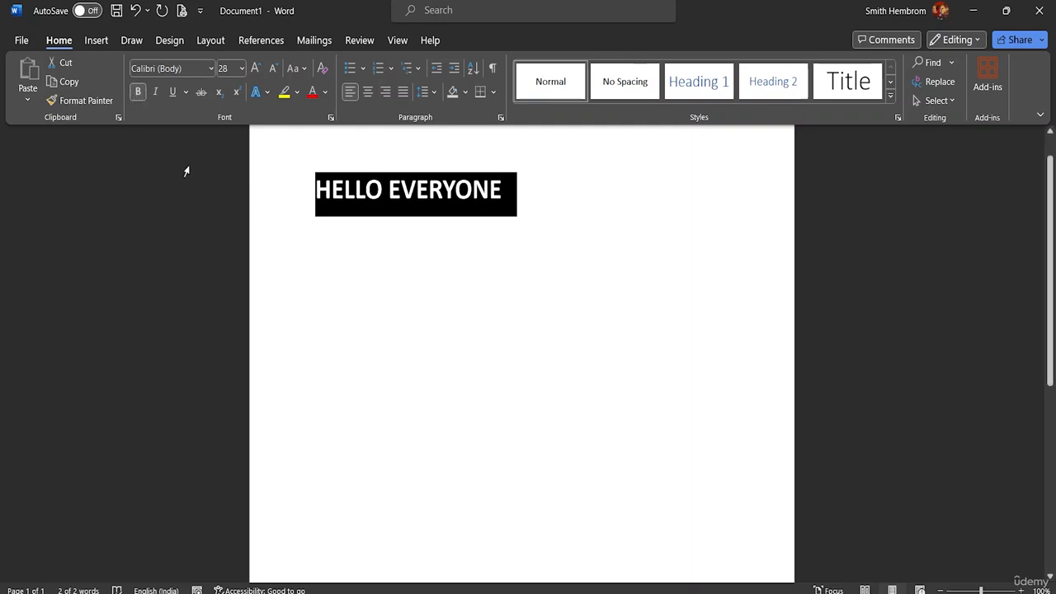
pyautogui.click(210, 67)
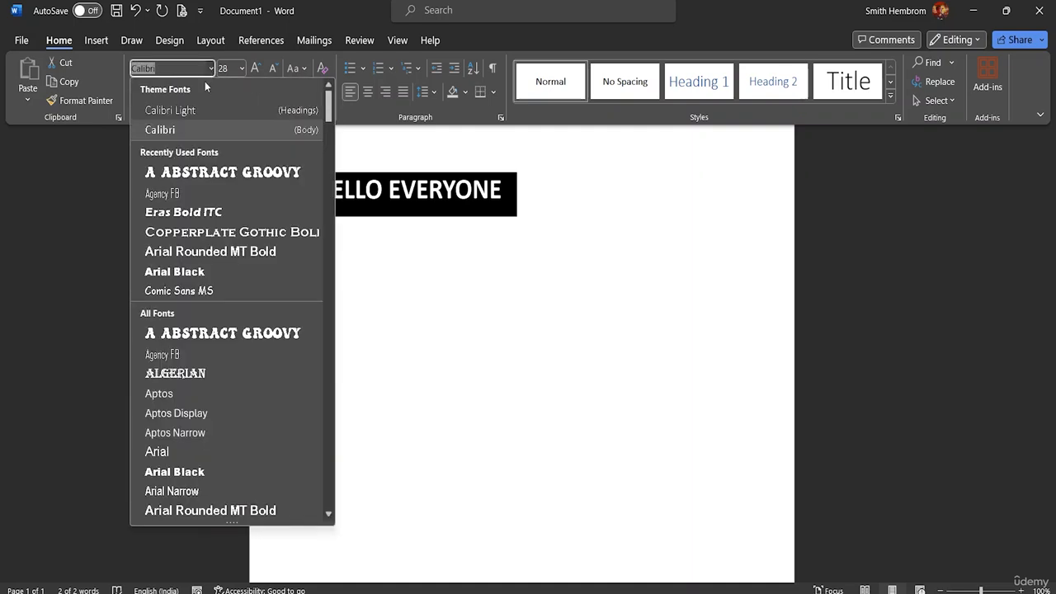
pyautogui.click(191, 250)
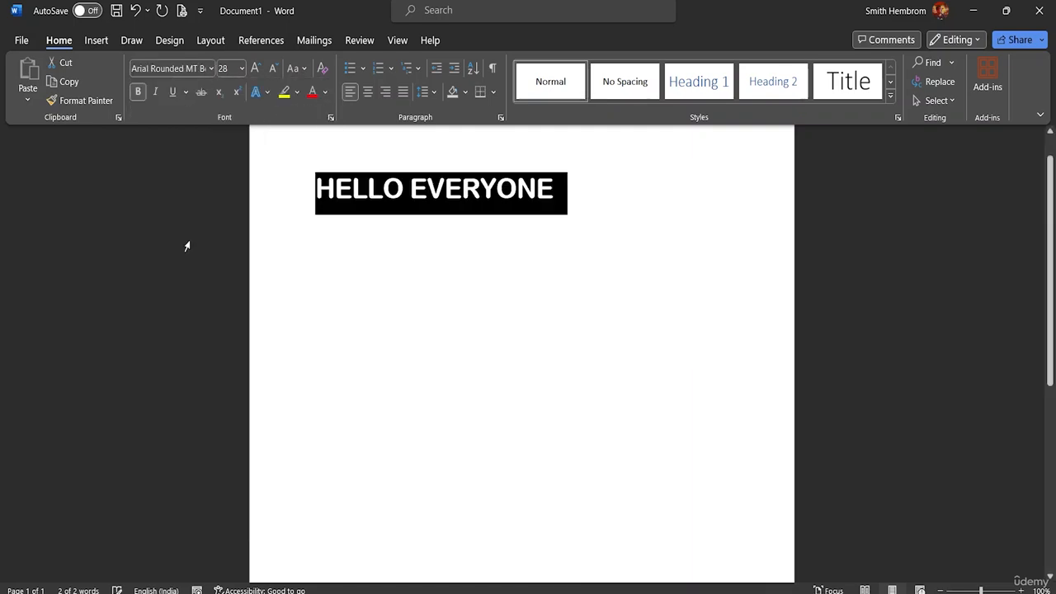
pyautogui.click(140, 93)
# Change the selected greeting's font to Eras Bold ITC and toggle its bold formatting
pyautogui.click(207, 68)
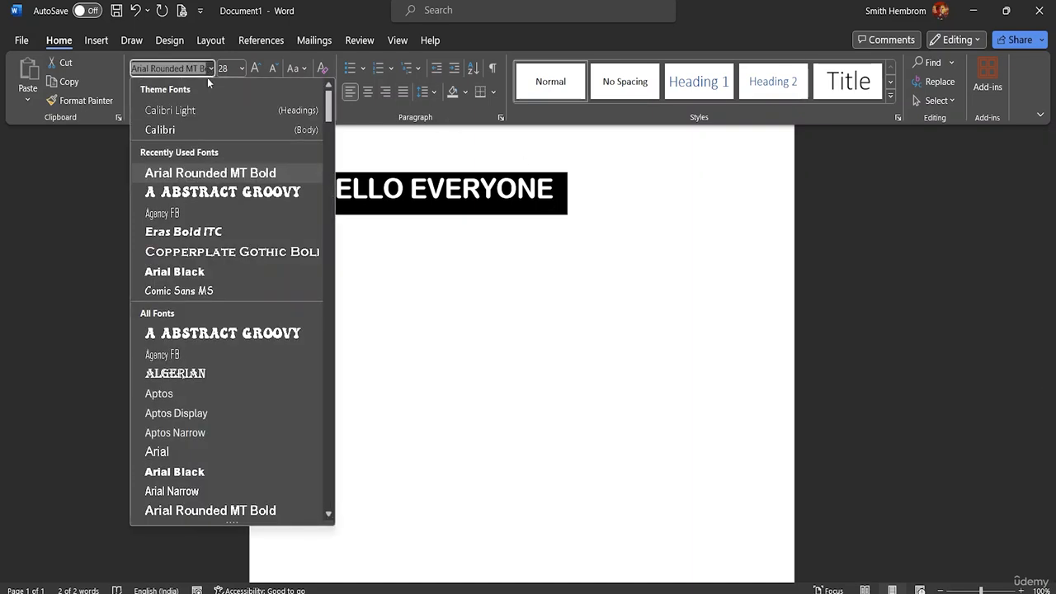
pyautogui.click(193, 233)
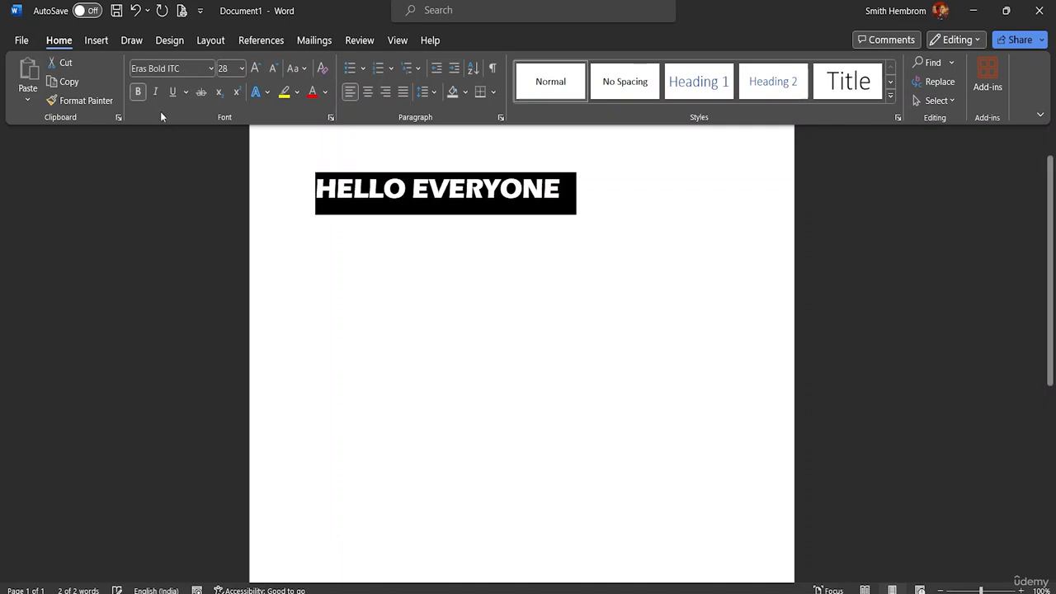
pyautogui.click(137, 92)
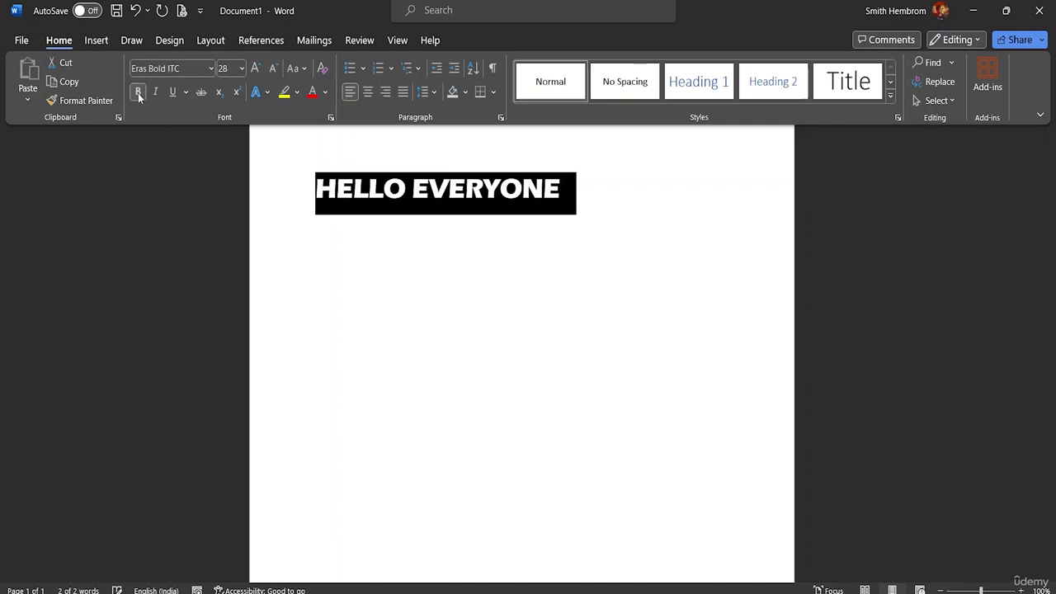
# Return the selected greeting to the Calibri (Body) font and remove its bold formatting
pyautogui.click(210, 72)
pyautogui.click(210, 72)
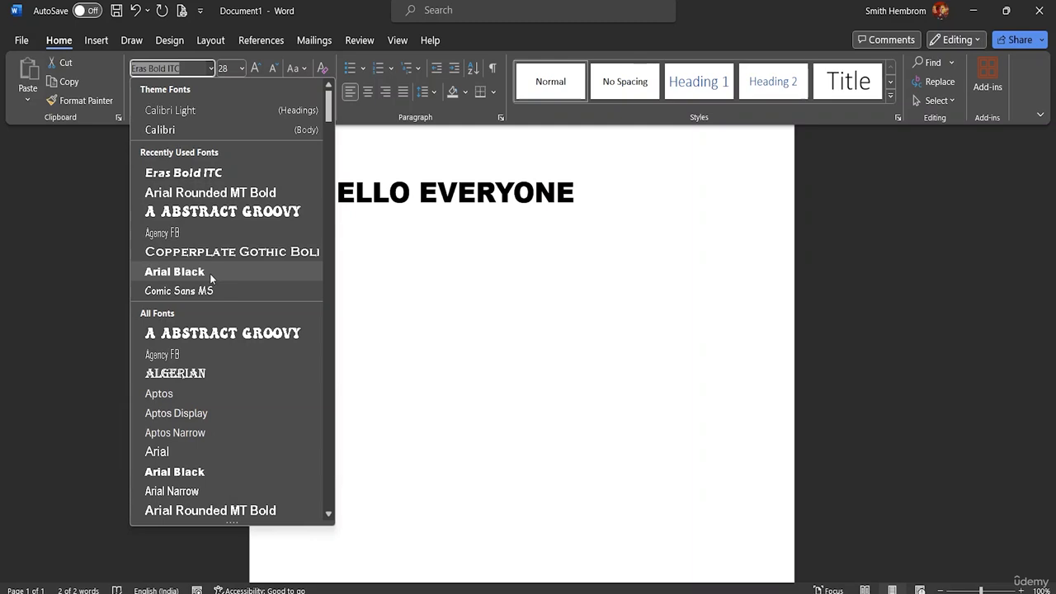
pyautogui.click(216, 130)
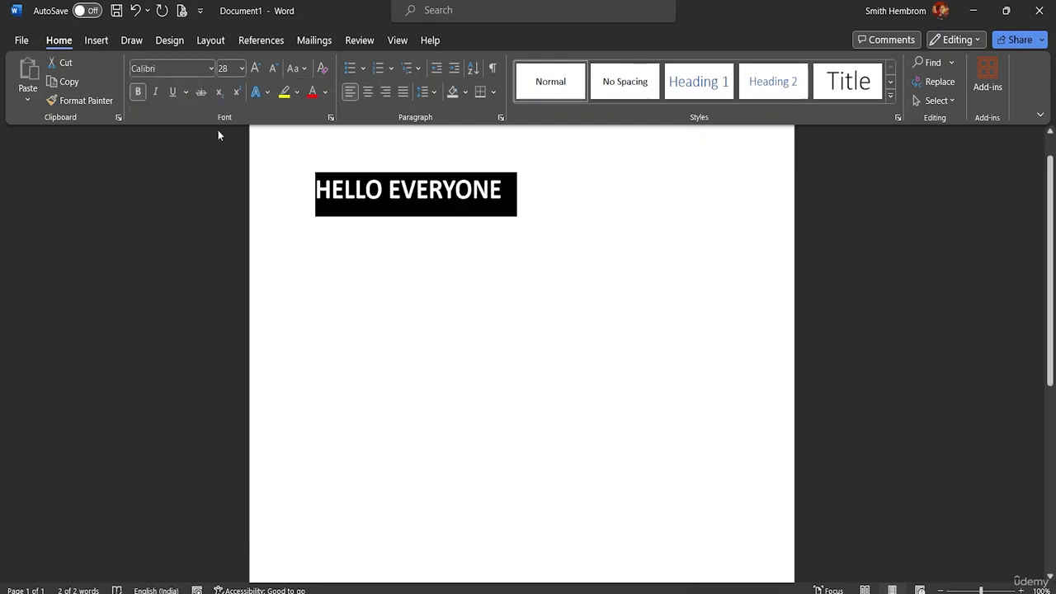
pyautogui.click(138, 92)
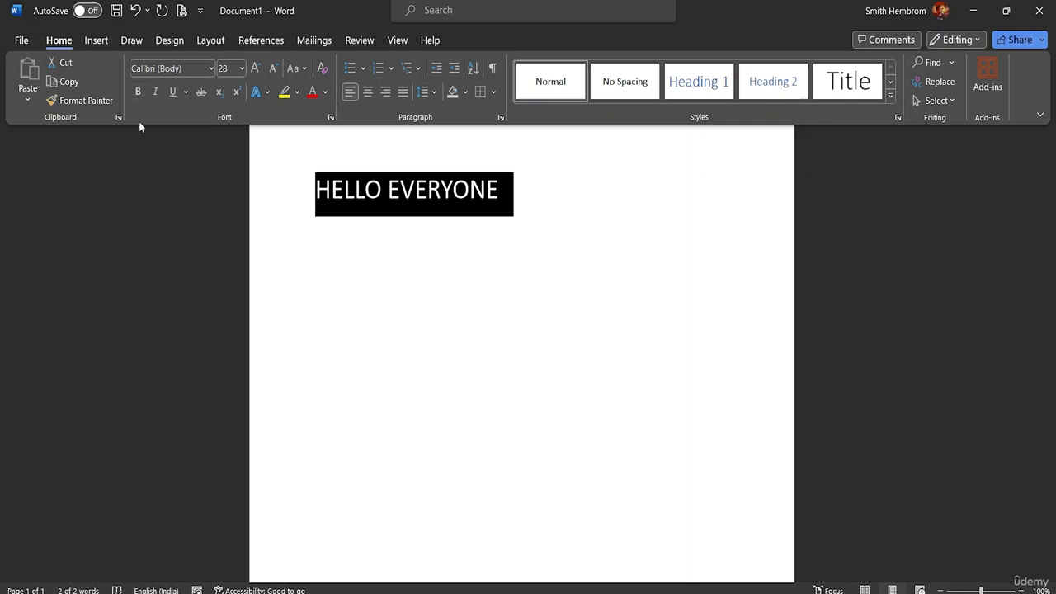
# Format the selected greeting as bold and italic
pyautogui.click(138, 92)
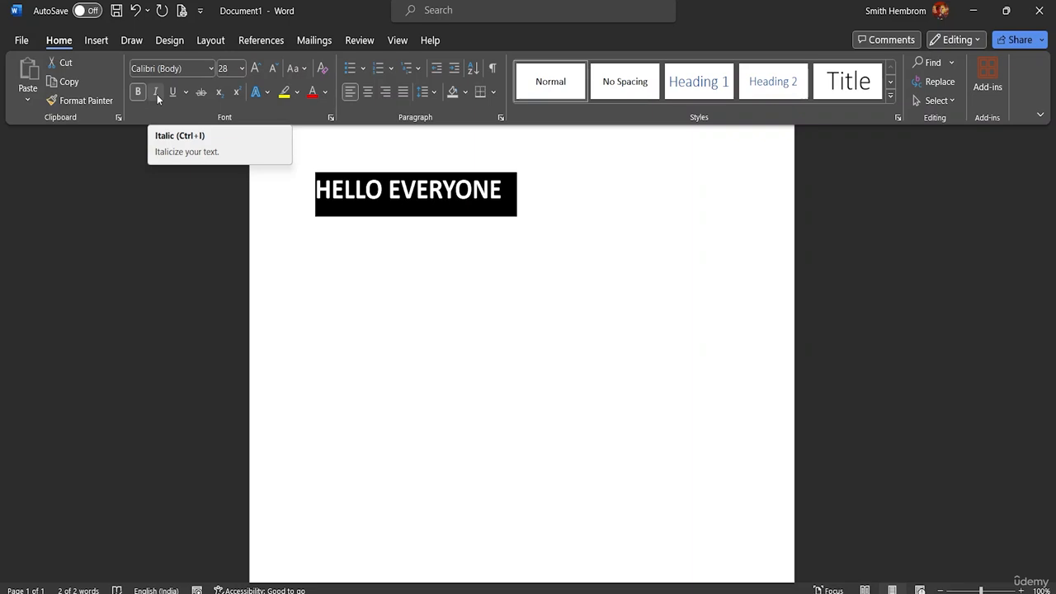
pyautogui.click(157, 94)
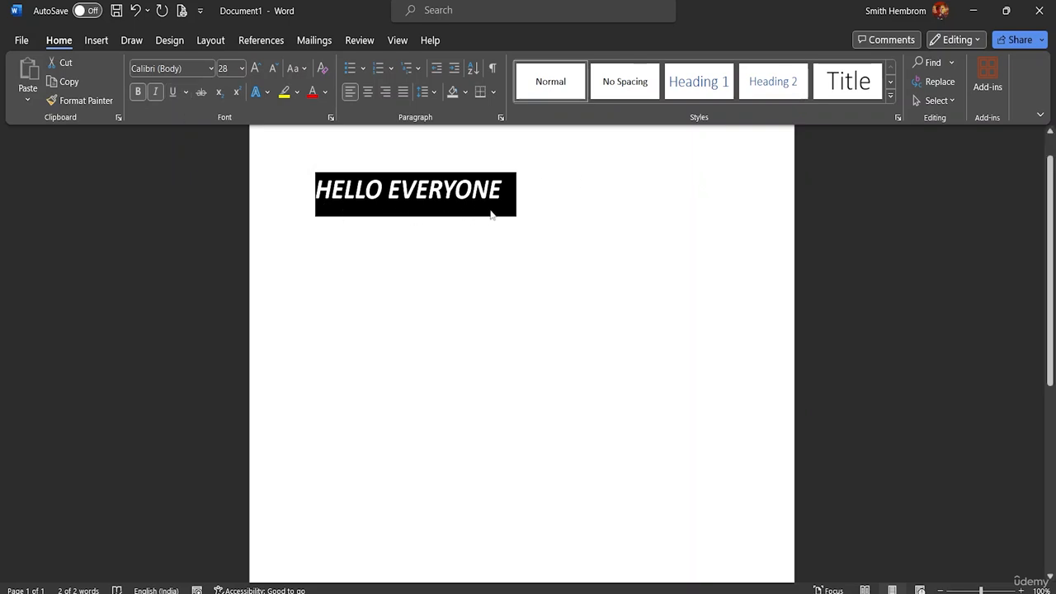
# Underline the greeting in a dark blue picked from the standard palette of additional underline colours, and deselect the text
pyautogui.click(185, 93)
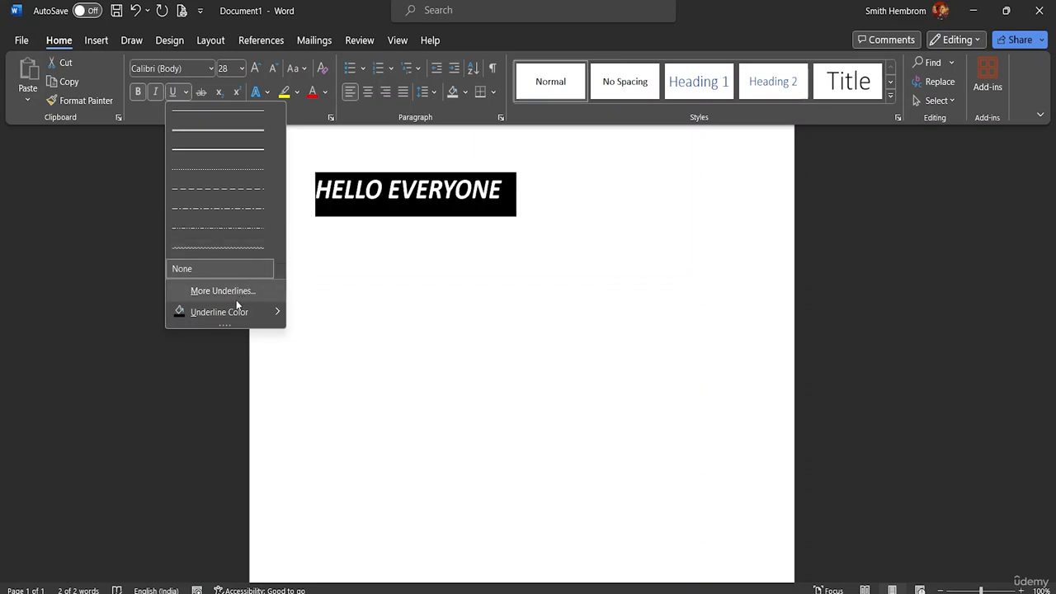
pyautogui.moveTo(253, 312)
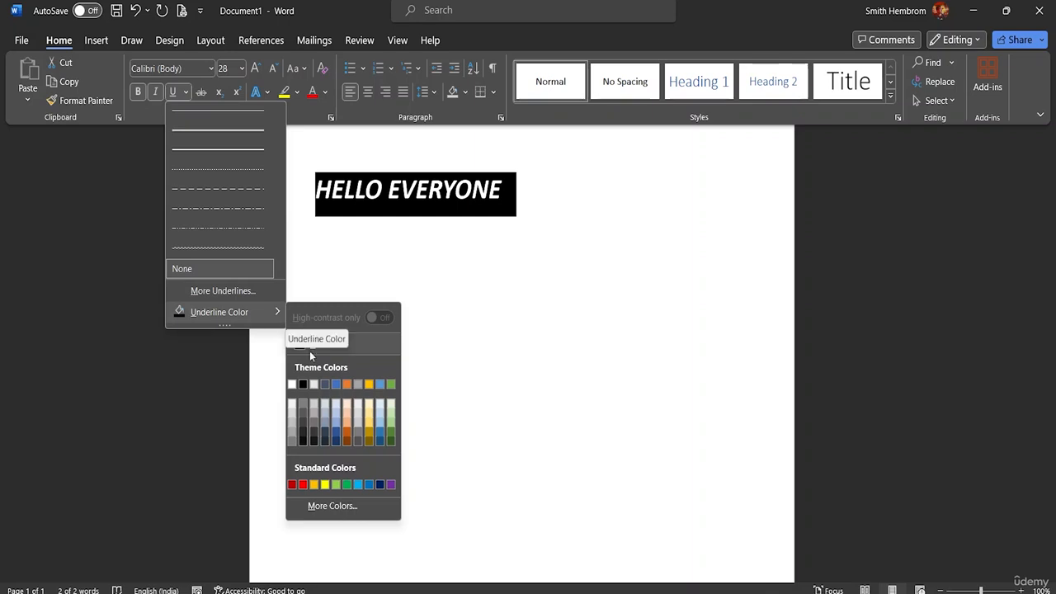
pyautogui.click(326, 505)
pyautogui.click(499, 288)
pyautogui.click(510, 268)
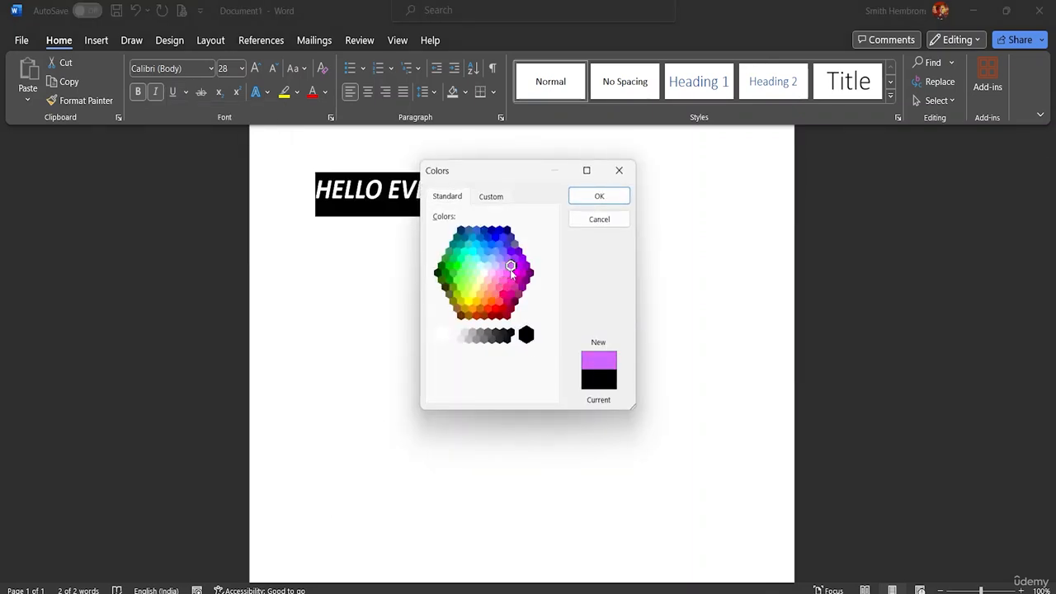
pyautogui.click(515, 272)
pyautogui.click(522, 273)
pyautogui.click(484, 258)
pyautogui.click(479, 237)
pyautogui.click(485, 230)
pyautogui.click(491, 230)
pyautogui.click(581, 202)
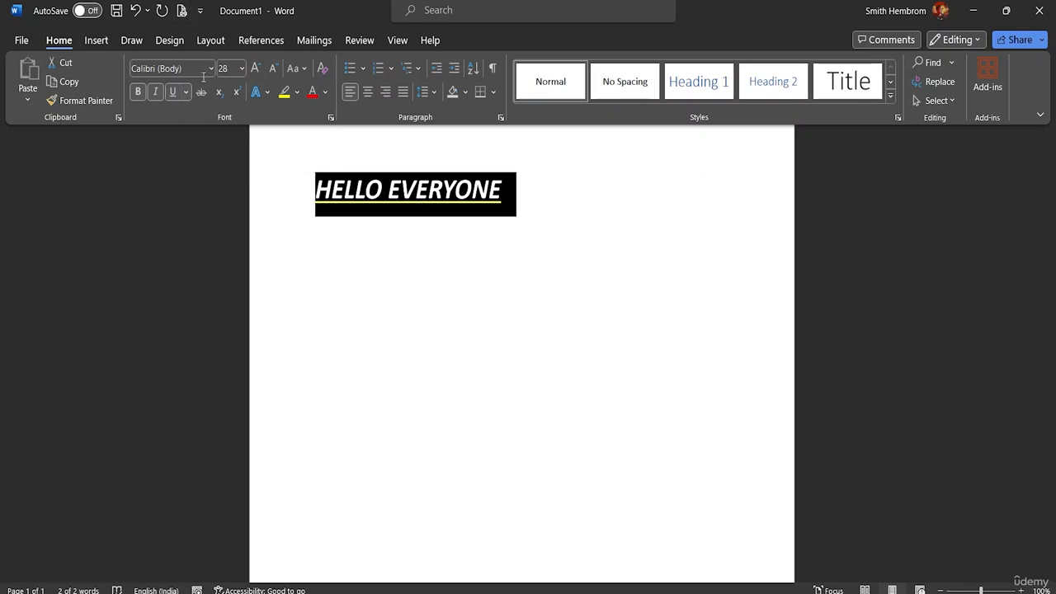
pyautogui.click(317, 234)
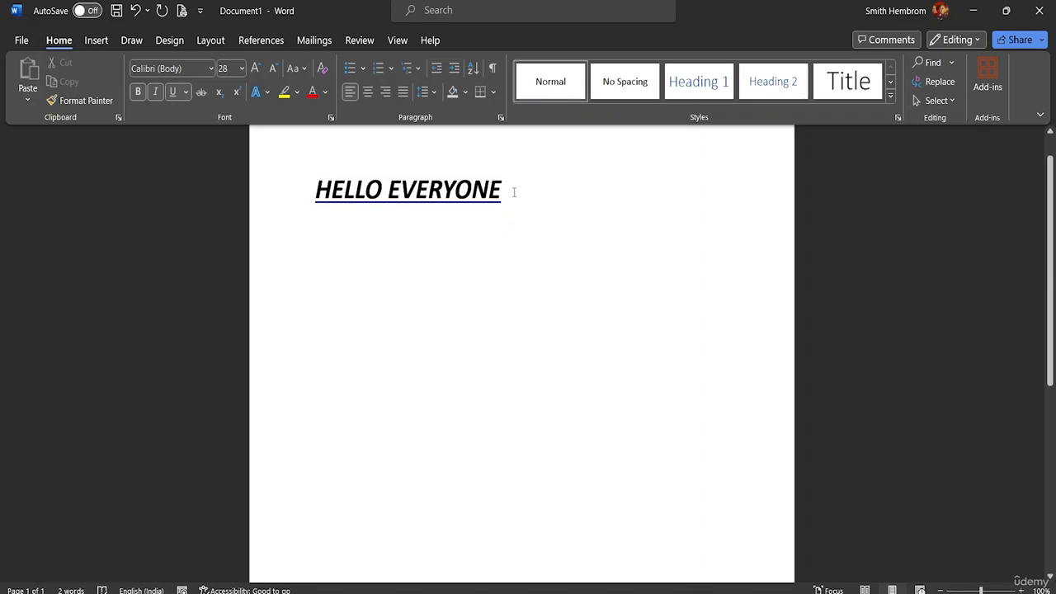
# Remove the underline from the greeting line and apply strikethrough to it
pyautogui.moveTo(508, 193); pyautogui.dragTo(314, 193)
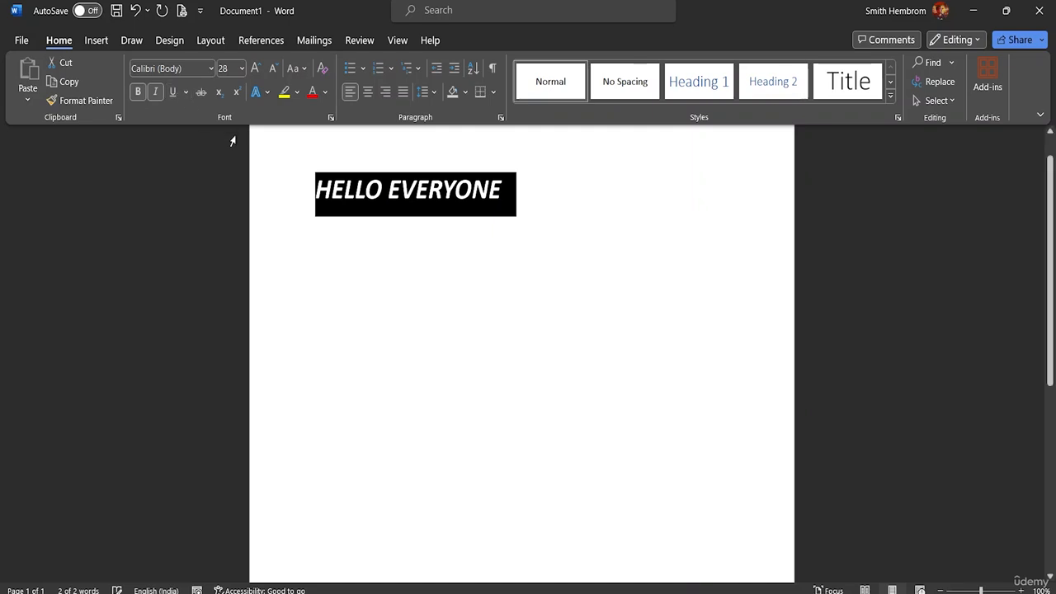
pyautogui.click(203, 91)
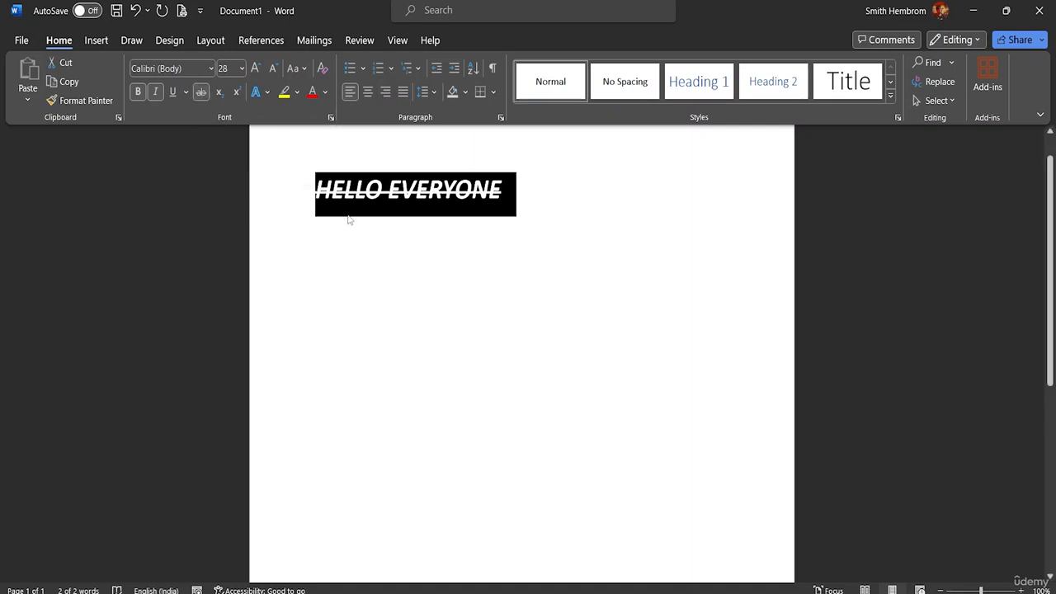
pyautogui.click(533, 198)
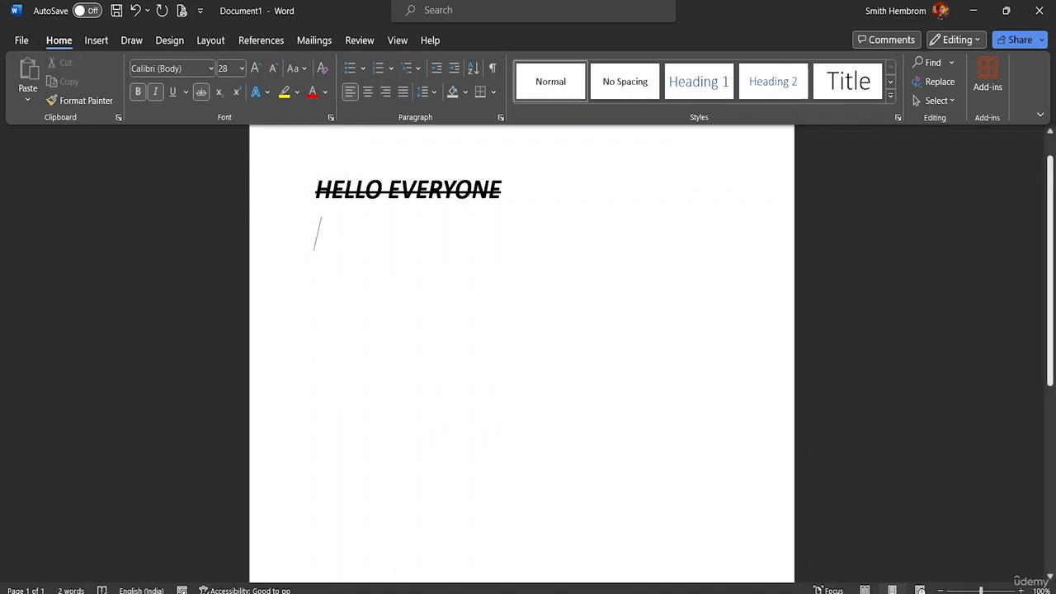
# Turn off strikethrough and italic for the new line below the greeting
pyautogui.write('H')
pyautogui.press('BackSpace')
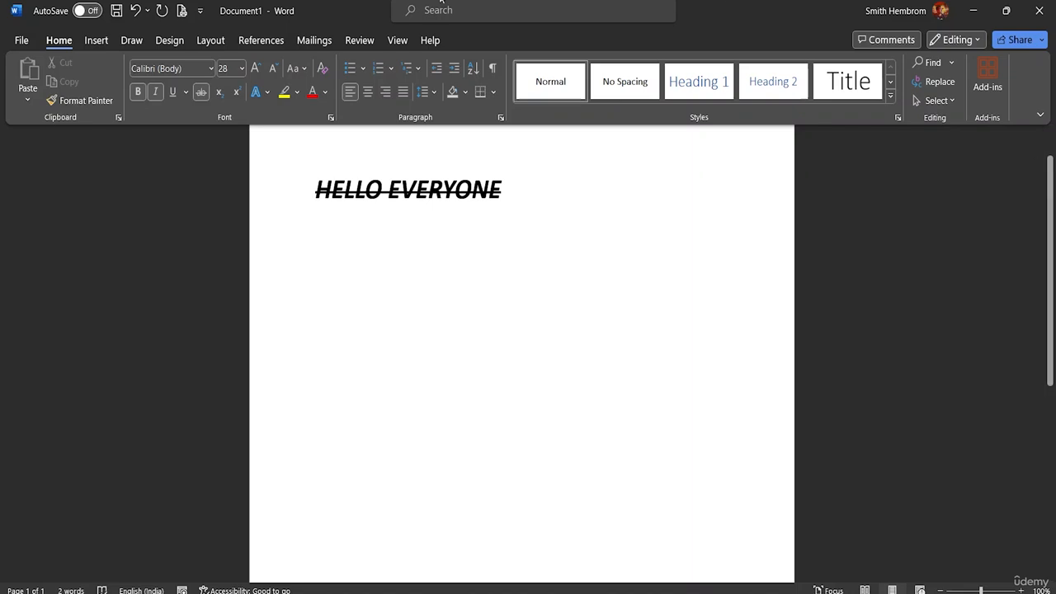
pyautogui.click(201, 93)
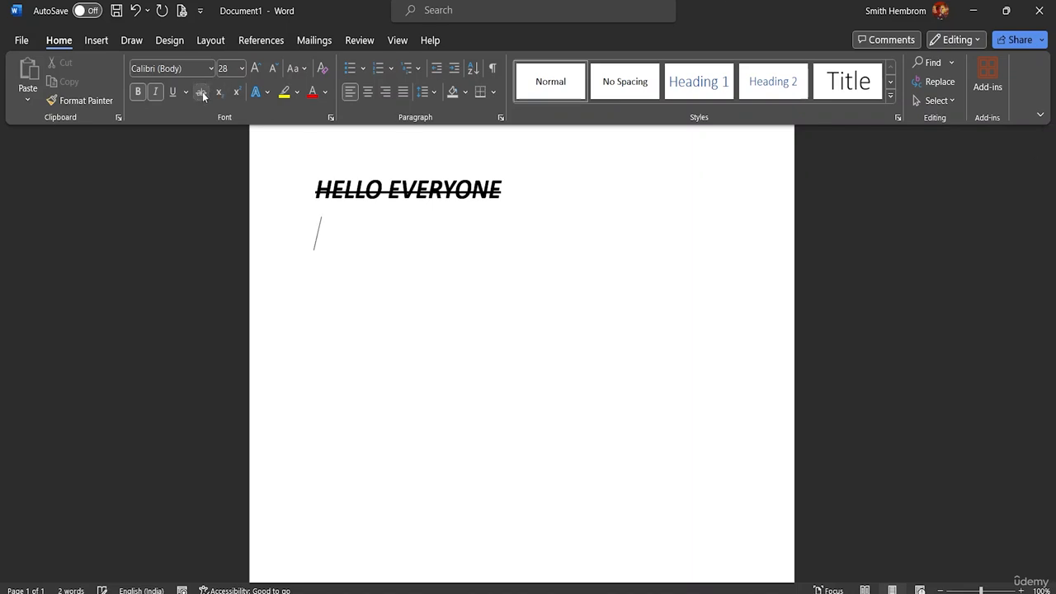
pyautogui.click(155, 92)
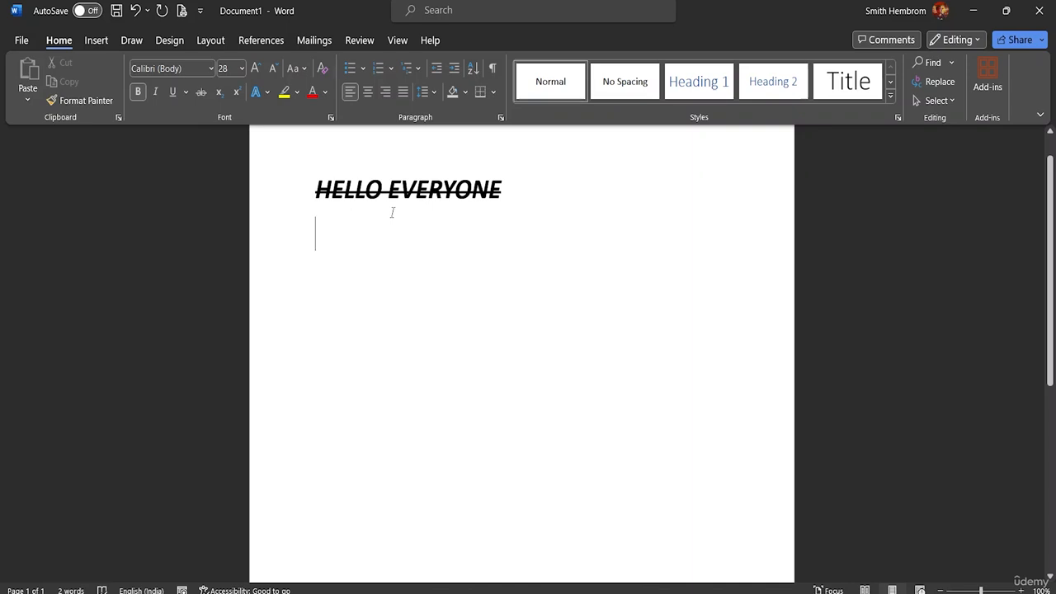
# Enter H20 on the line below the greeting and format its 2 as subscript
pyautogui.write(';H')
pyautogui.press('BackSpace')
pyautogui.press('BackSpace')
pyautogui.write('H')
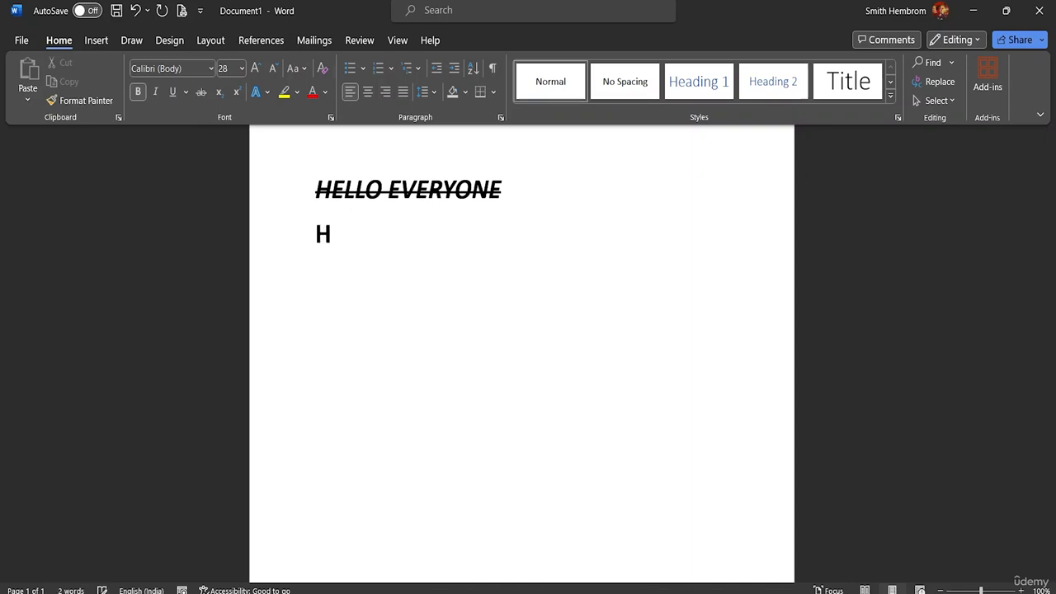
pyautogui.write('20')
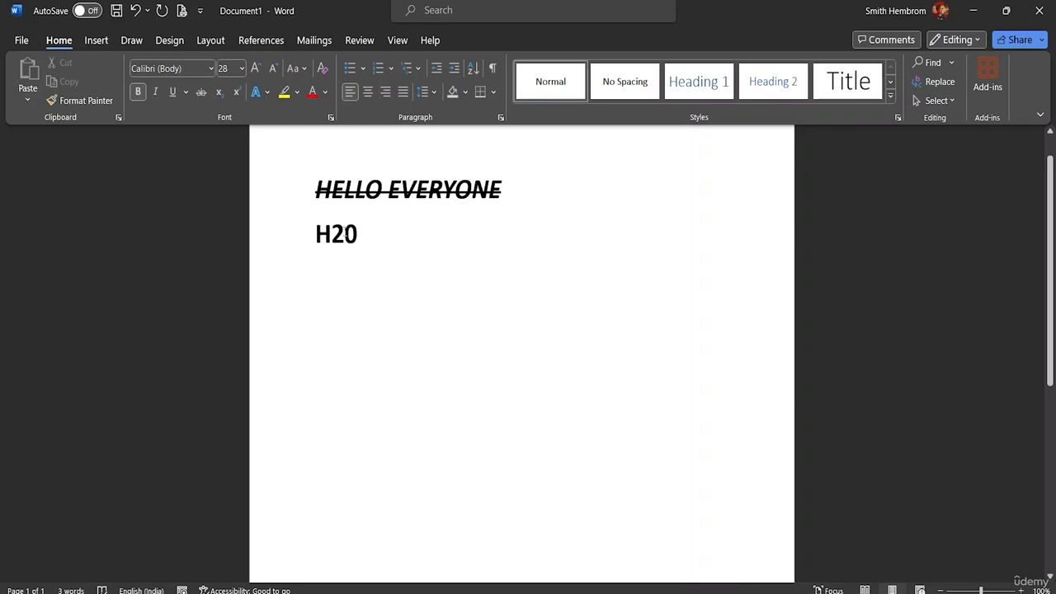
pyautogui.moveTo(343, 235); pyautogui.dragTo(332, 236)
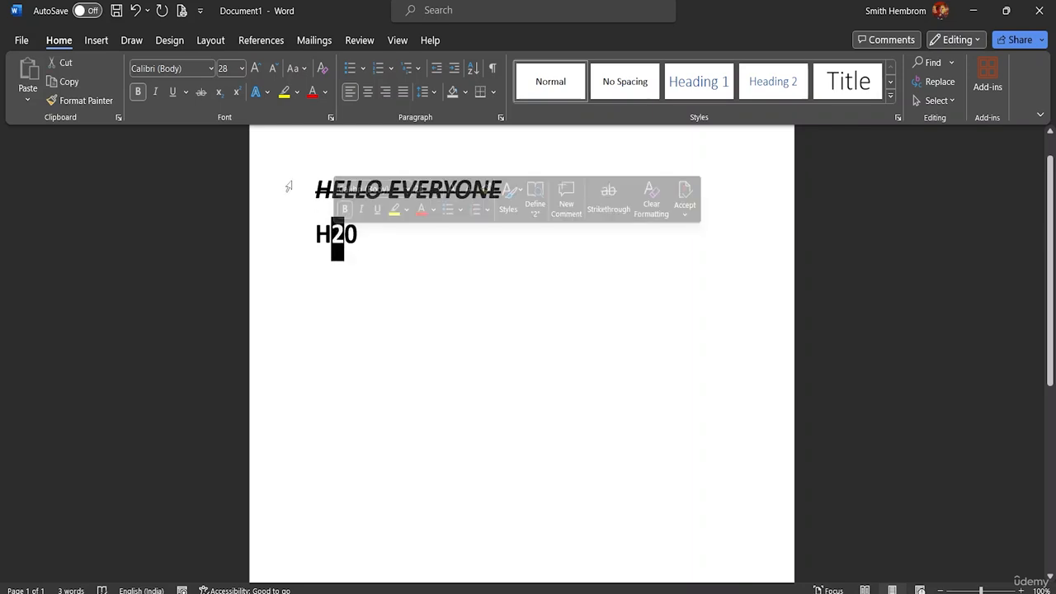
pyautogui.click(219, 96)
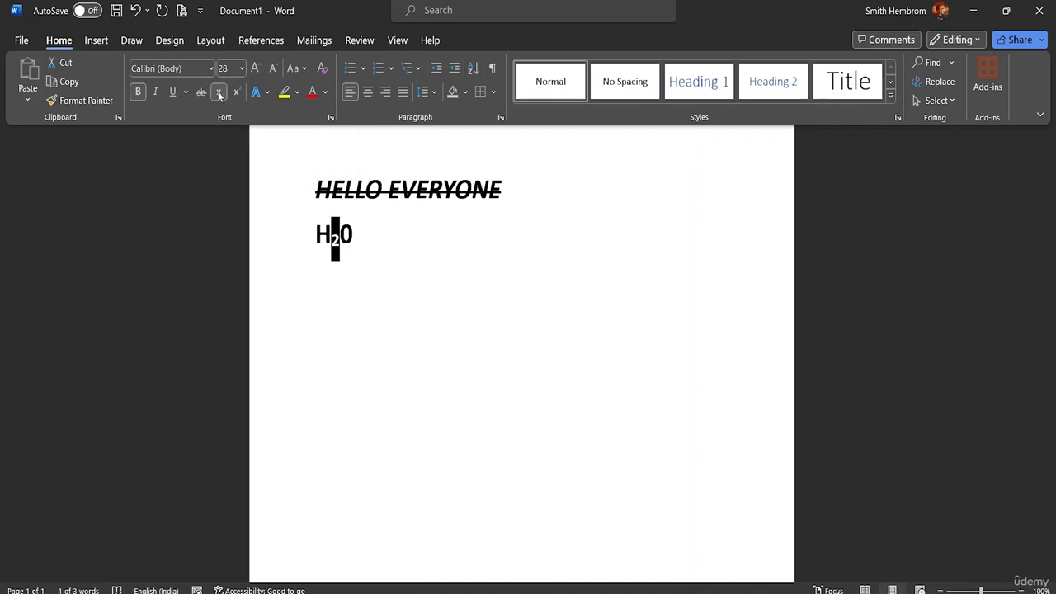
pyautogui.click(363, 235)
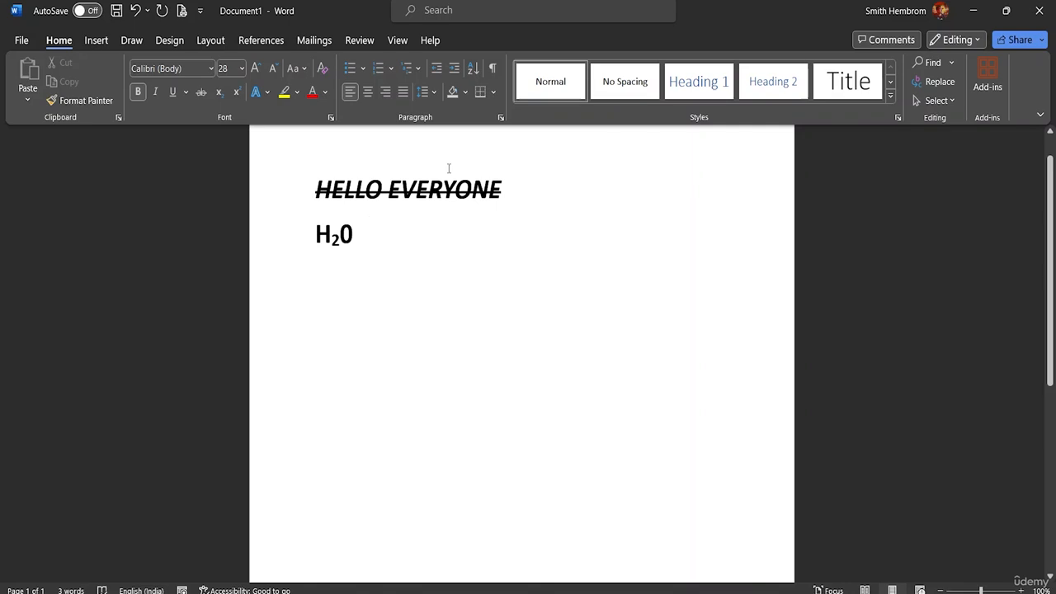
# Add 305 after H20 on the second line and format its 5 as superscript
pyautogui.write('305')
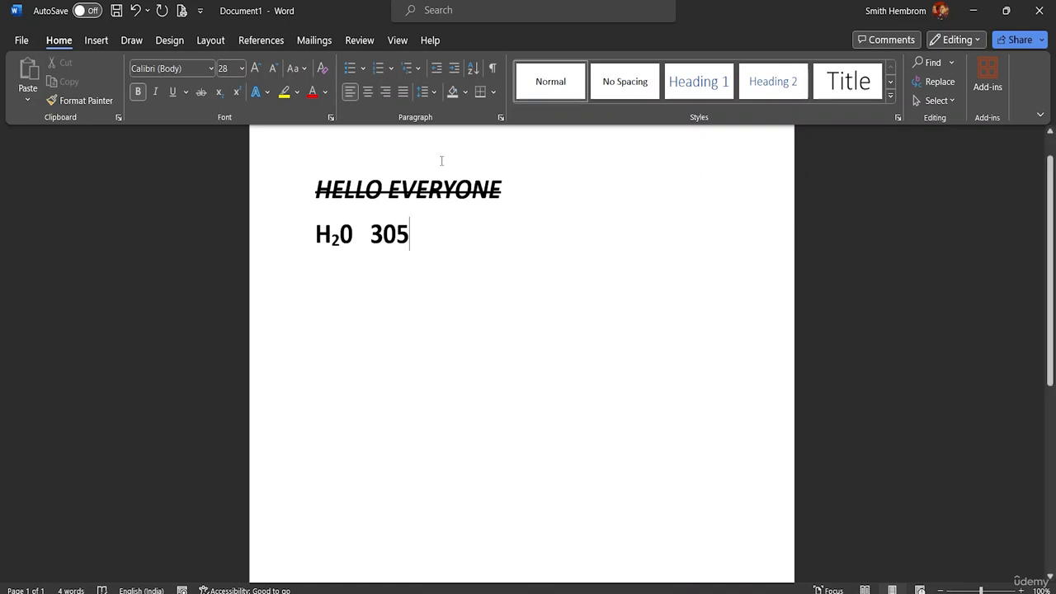
pyautogui.moveTo(411, 235); pyautogui.dragTo(397, 237)
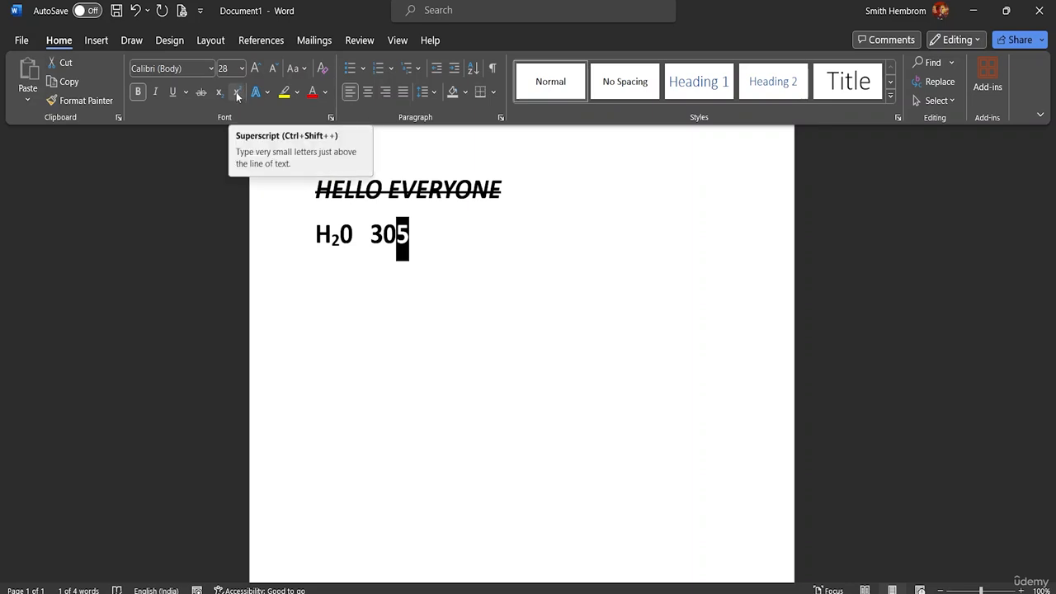
pyautogui.click(237, 97)
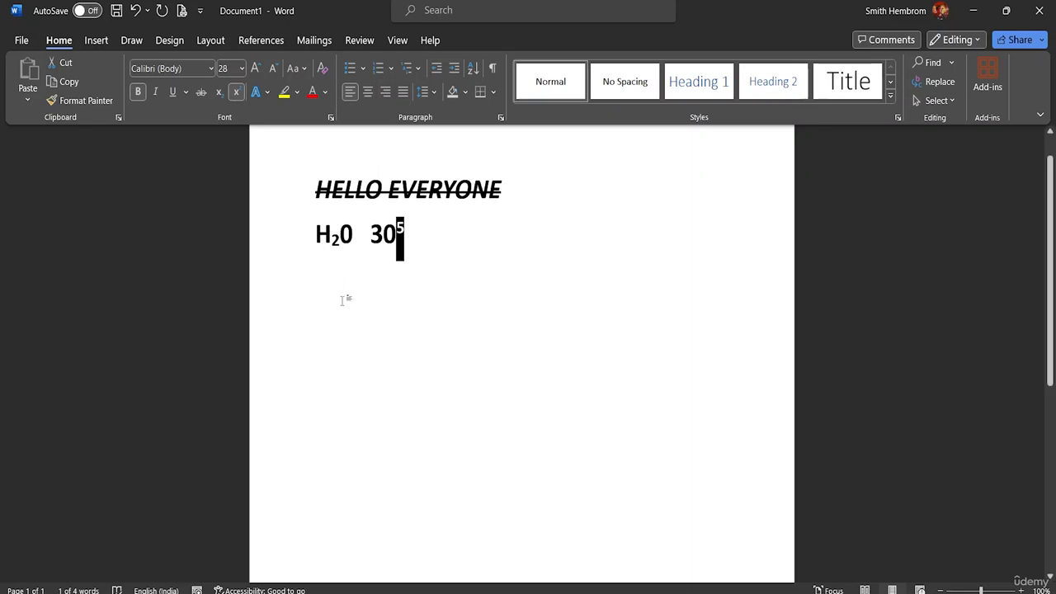
pyautogui.click(344, 299)
# Change the font color of the superscript 5 on the second line to red
pyautogui.click(405, 231)
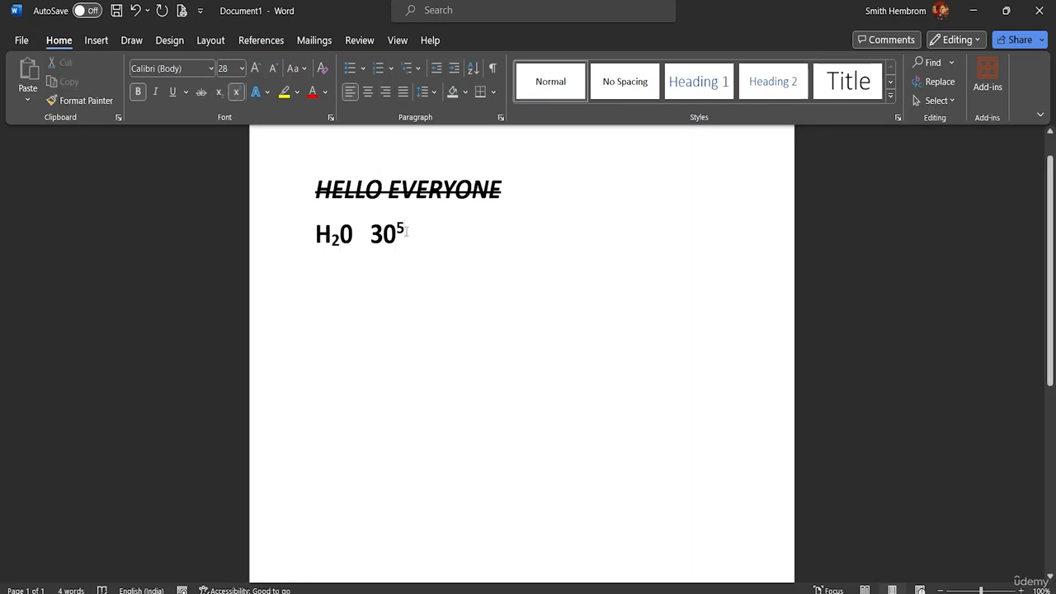
pyautogui.moveTo(405, 230); pyautogui.dragTo(396, 231)
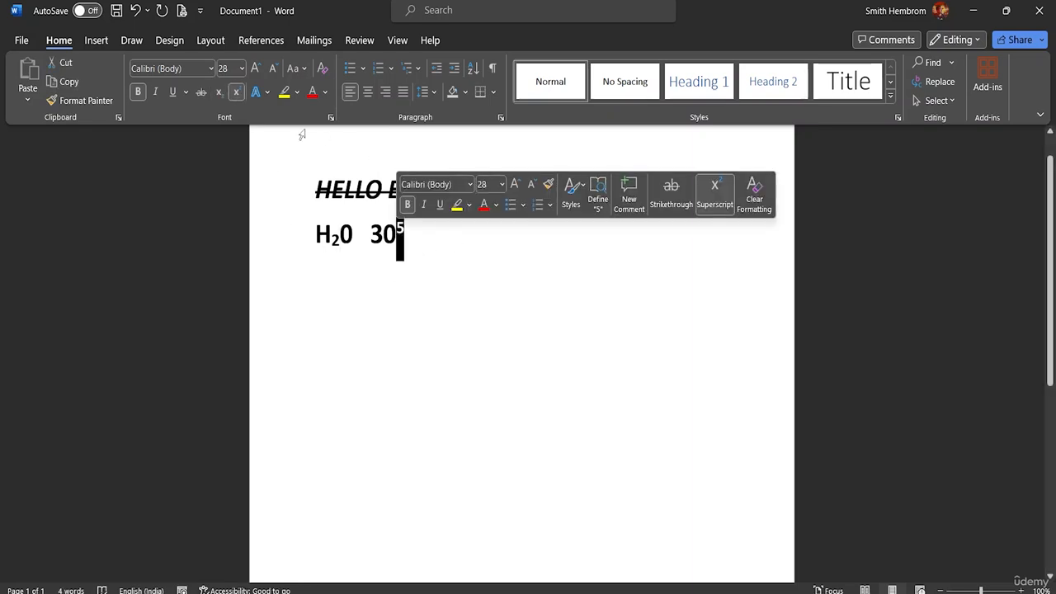
pyautogui.click(320, 96)
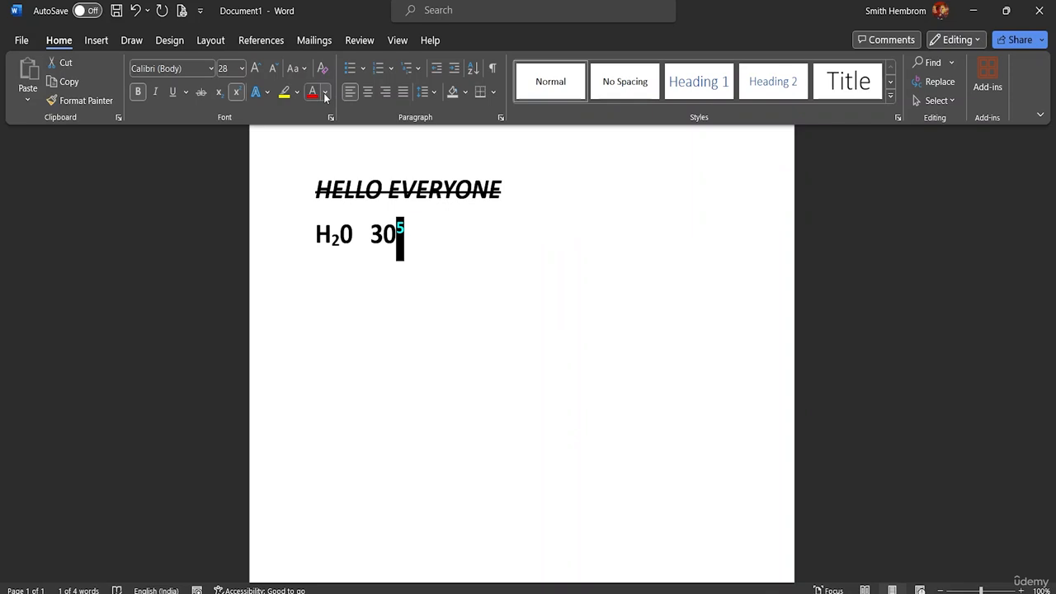
pyautogui.click(426, 267)
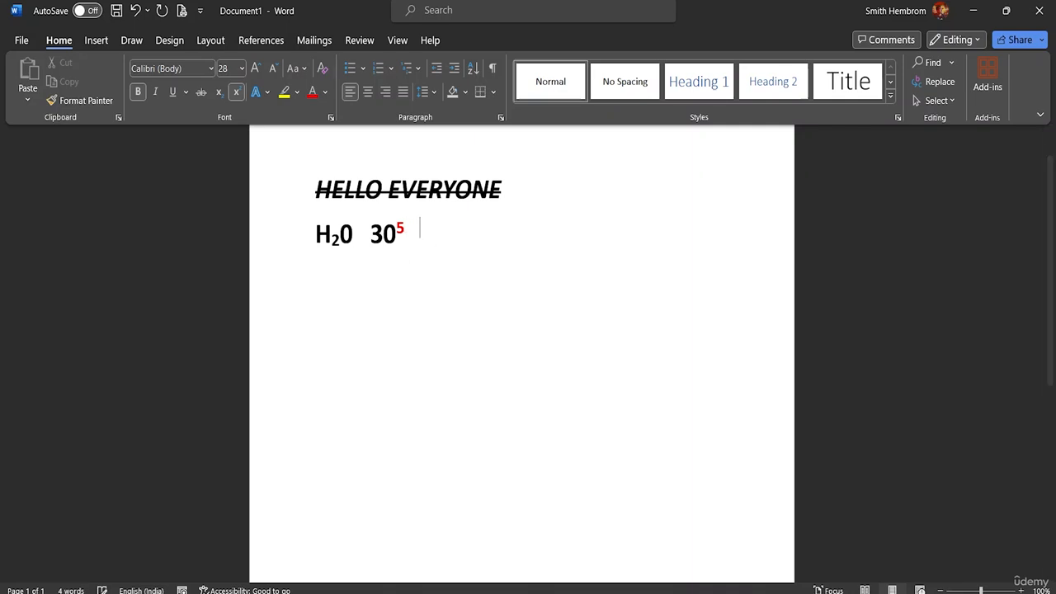
# Turn off superscript for new text after the red 5 and browse the preset text effects
pyautogui.click(236, 91)
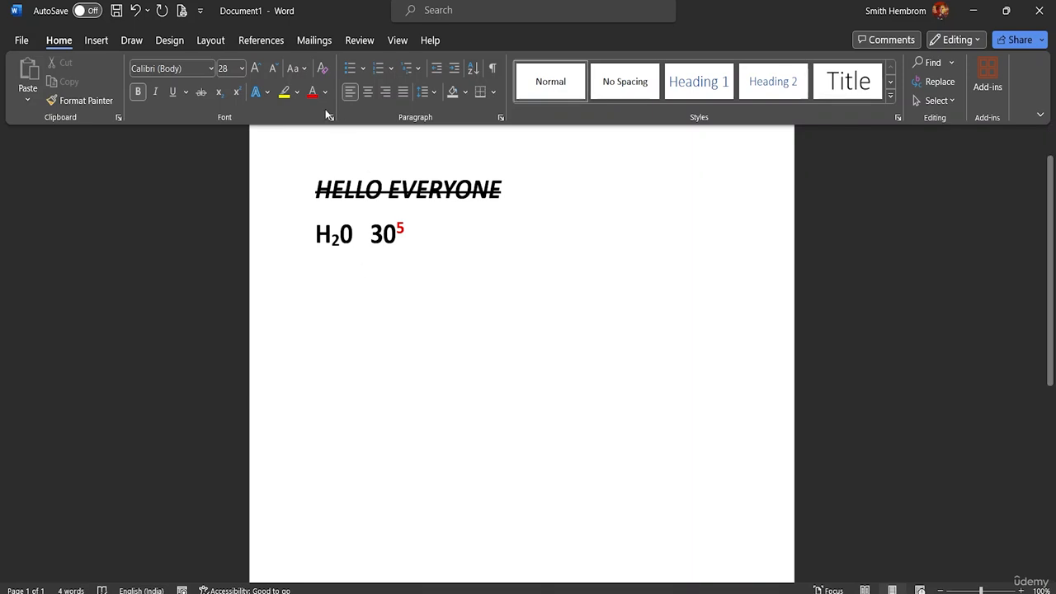
pyautogui.click(268, 94)
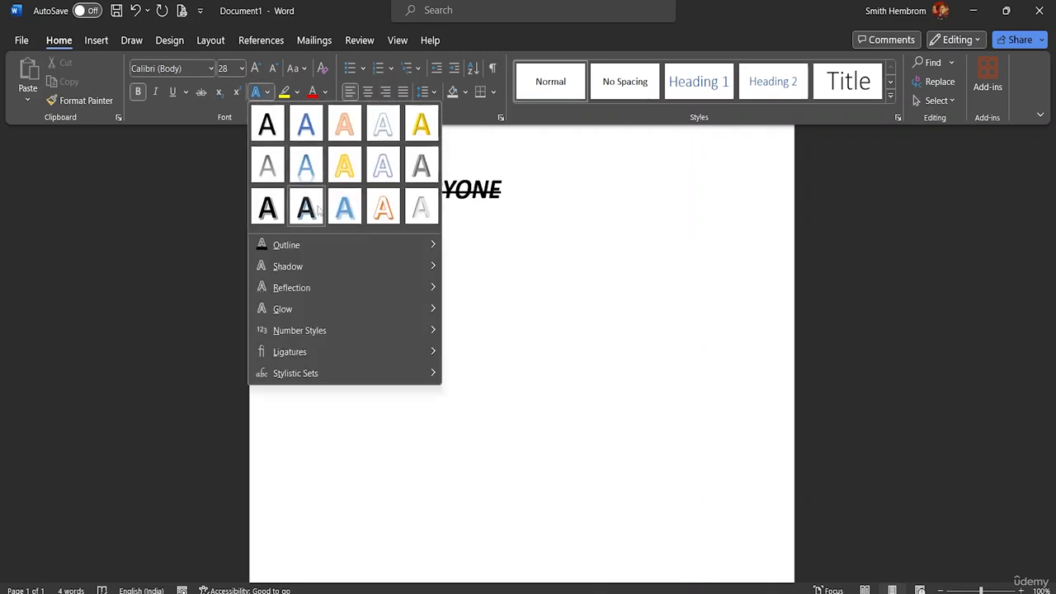
pyautogui.click(383, 171)
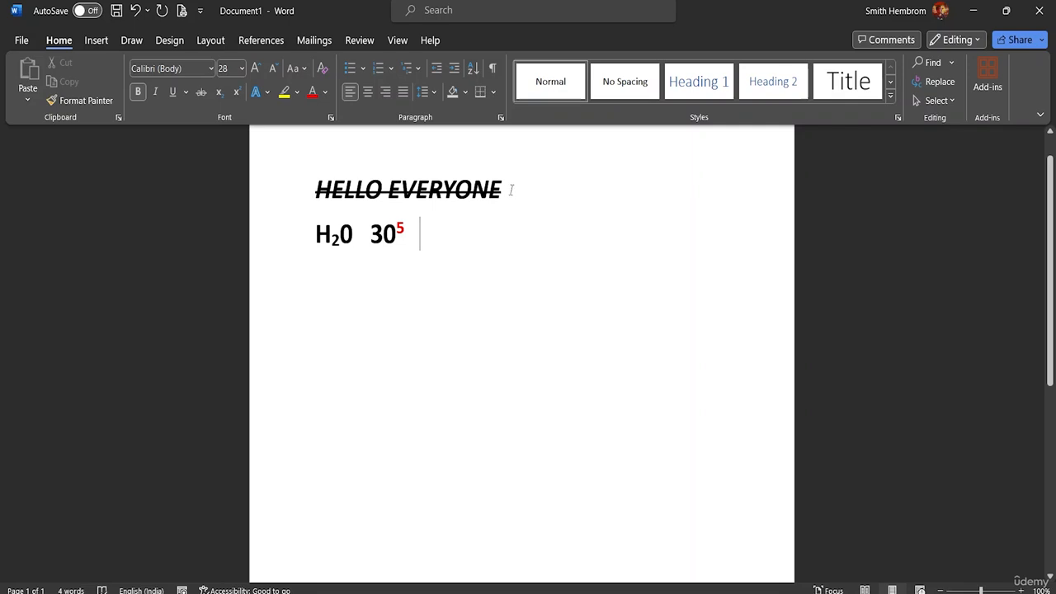
# Remove strikethrough and italic from the HELLO EVERYONE line
pyautogui.moveTo(513, 191); pyautogui.dragTo(310, 195)
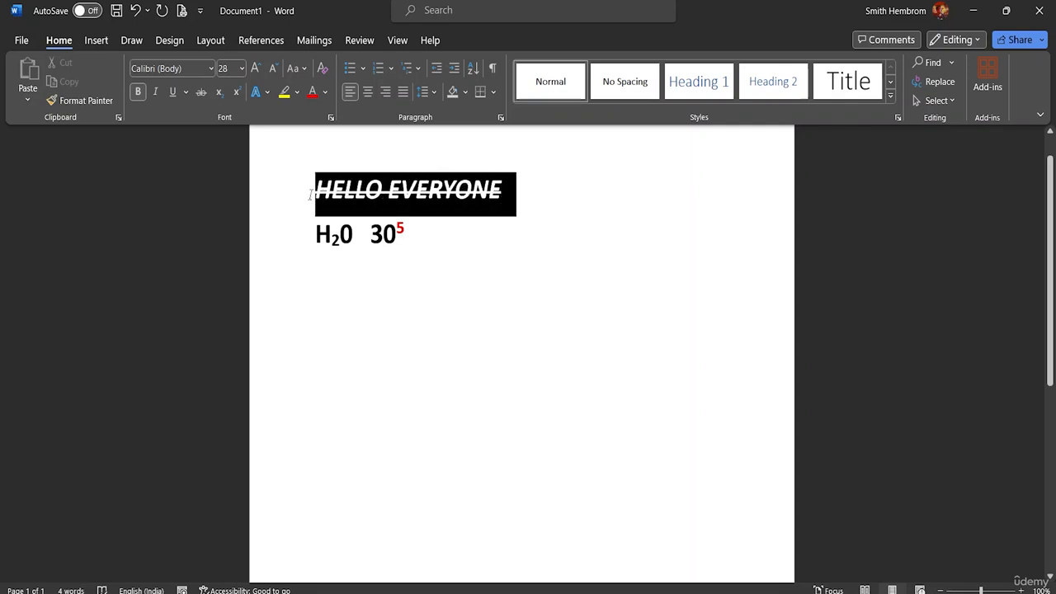
pyautogui.click(201, 92)
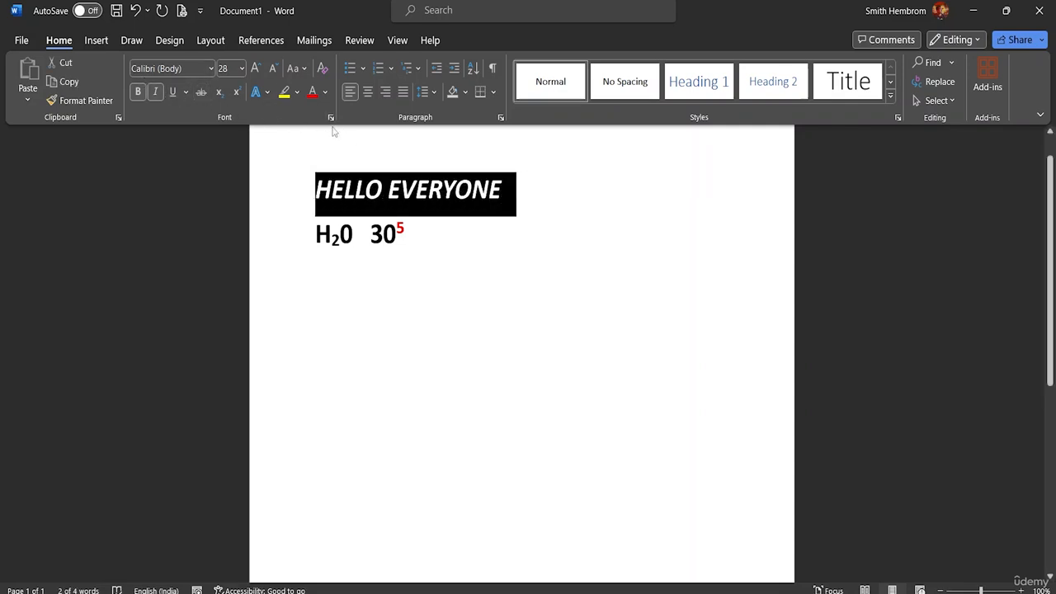
pyautogui.click(155, 92)
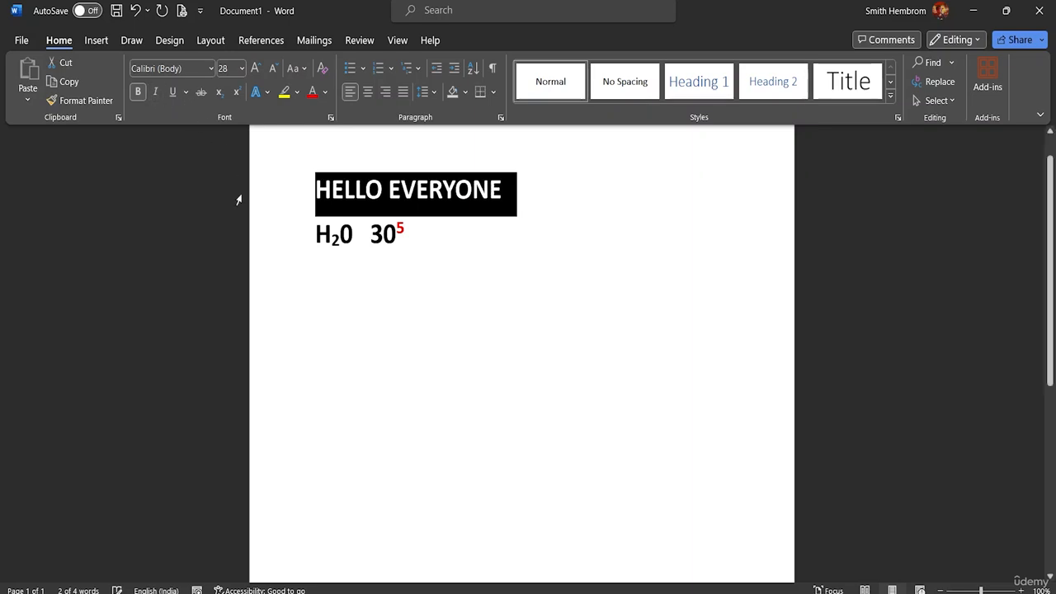
# Apply the gold preset text effect to HELLO EVERYONE
pyautogui.click(257, 92)
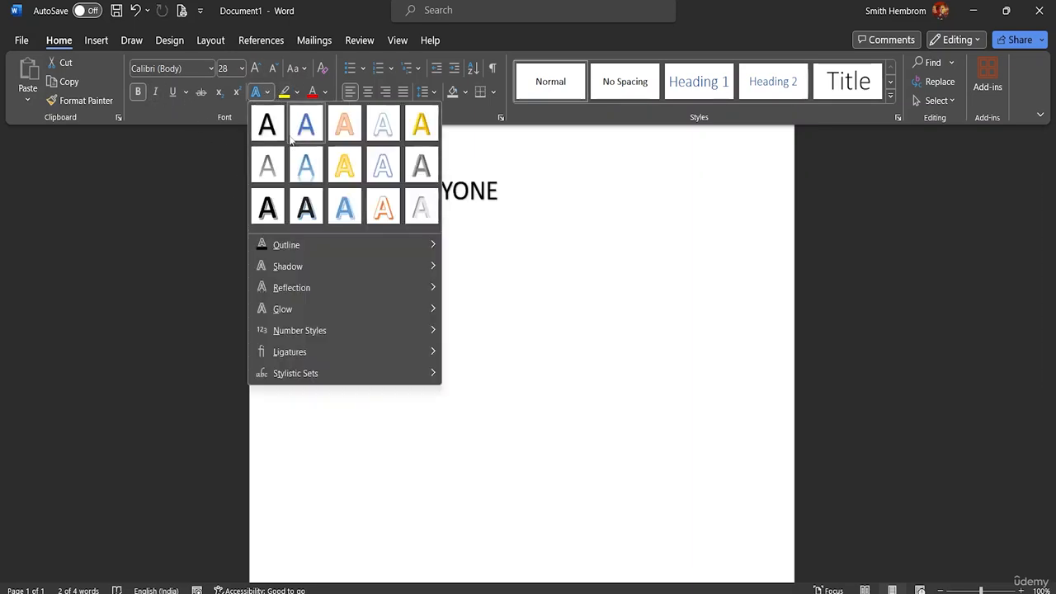
pyautogui.click(420, 123)
pyautogui.click(520, 188)
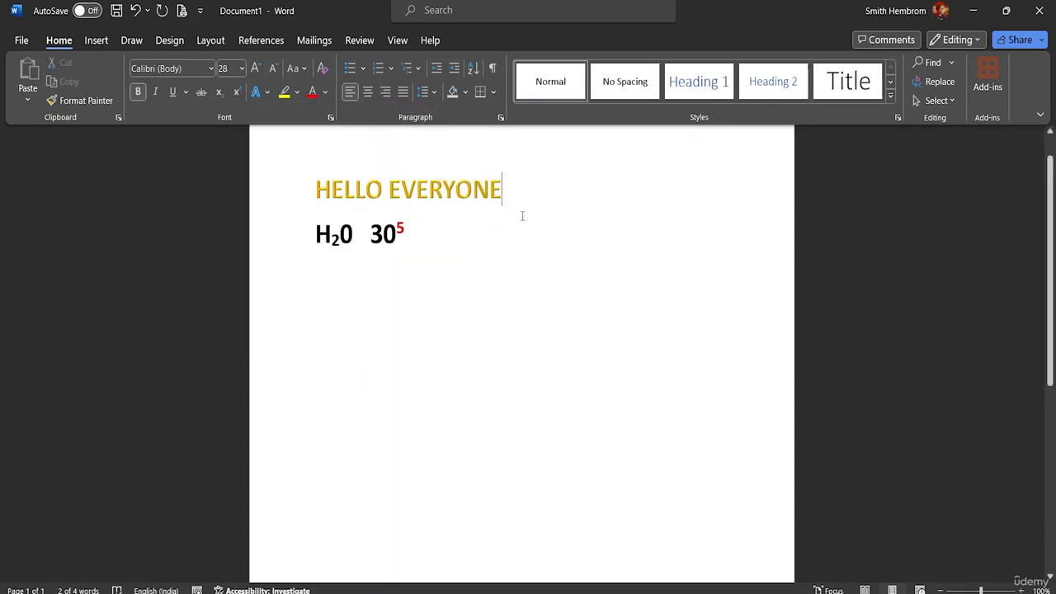
# Set the font size of HELLO EVERYONE to 48
pyautogui.tripleClick(481, 190)
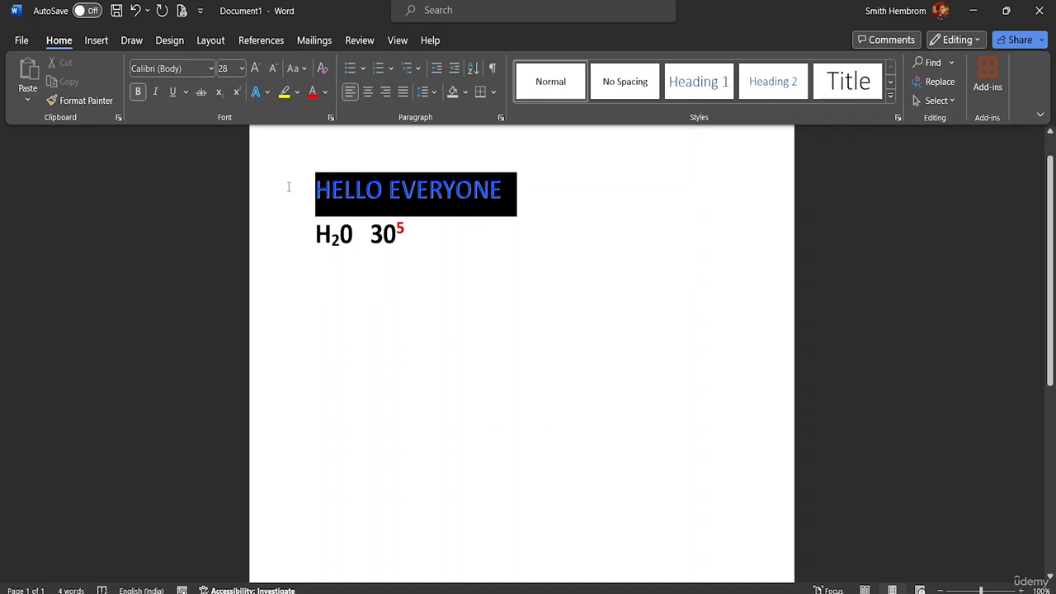
pyautogui.click(241, 68)
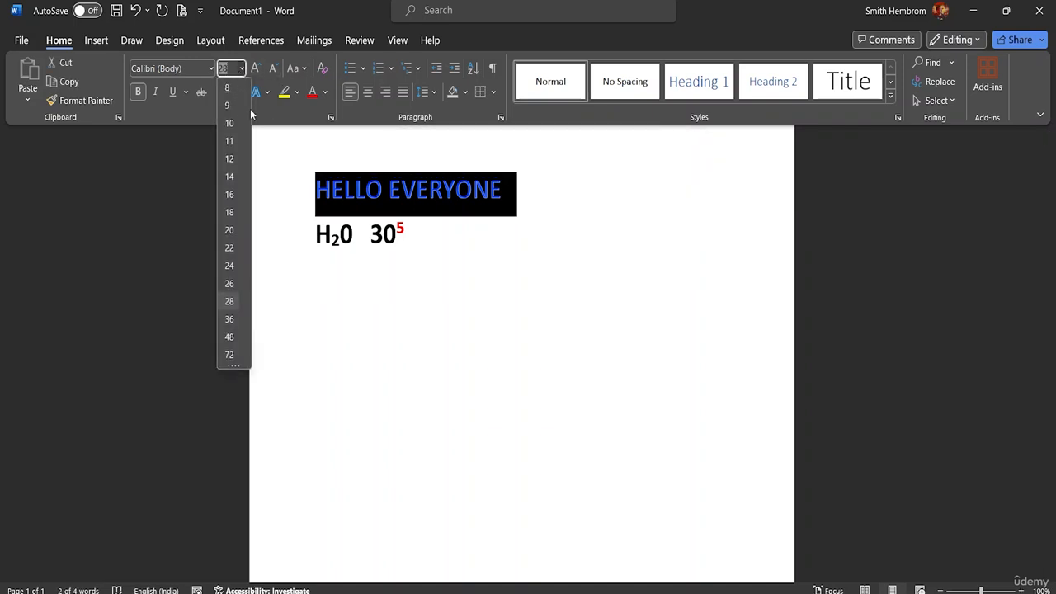
pyautogui.click(230, 337)
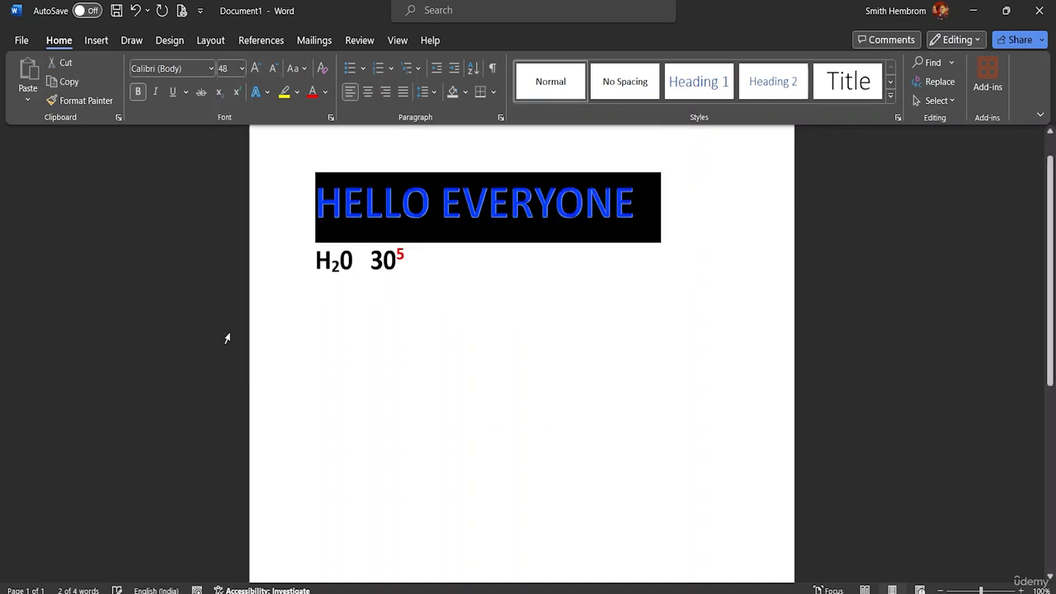
pyautogui.click(620, 249)
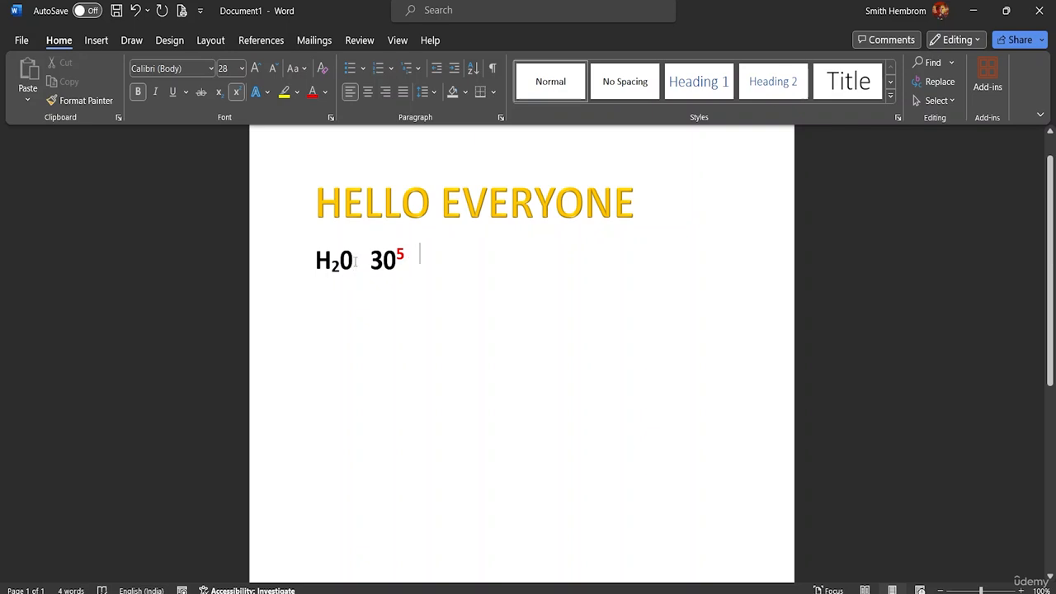
# Highlight H20 on the second line in yellow
pyautogui.moveTo(355, 260); pyautogui.dragTo(315, 262)
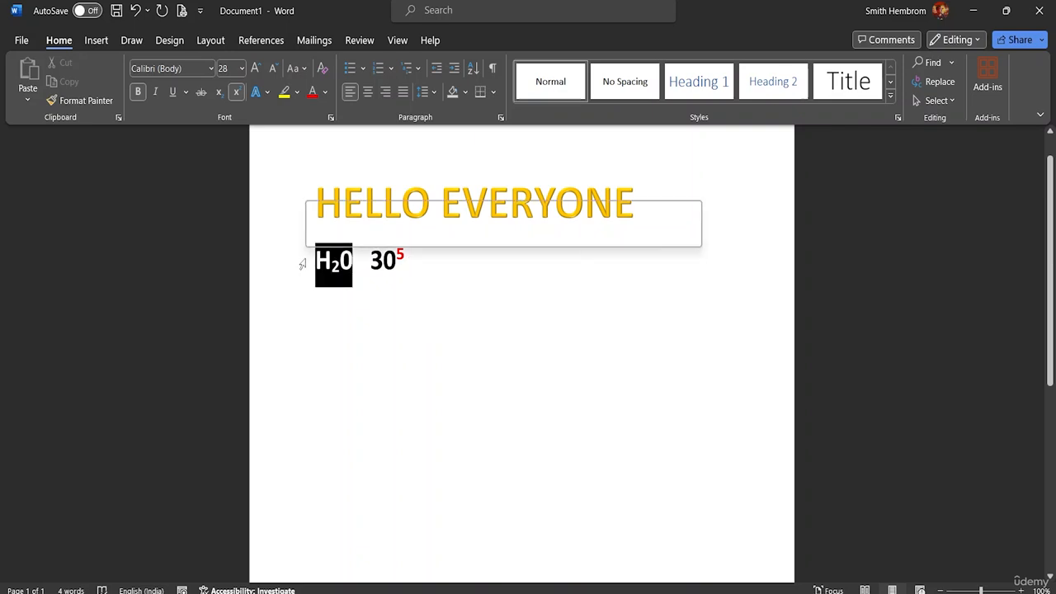
pyautogui.click(298, 93)
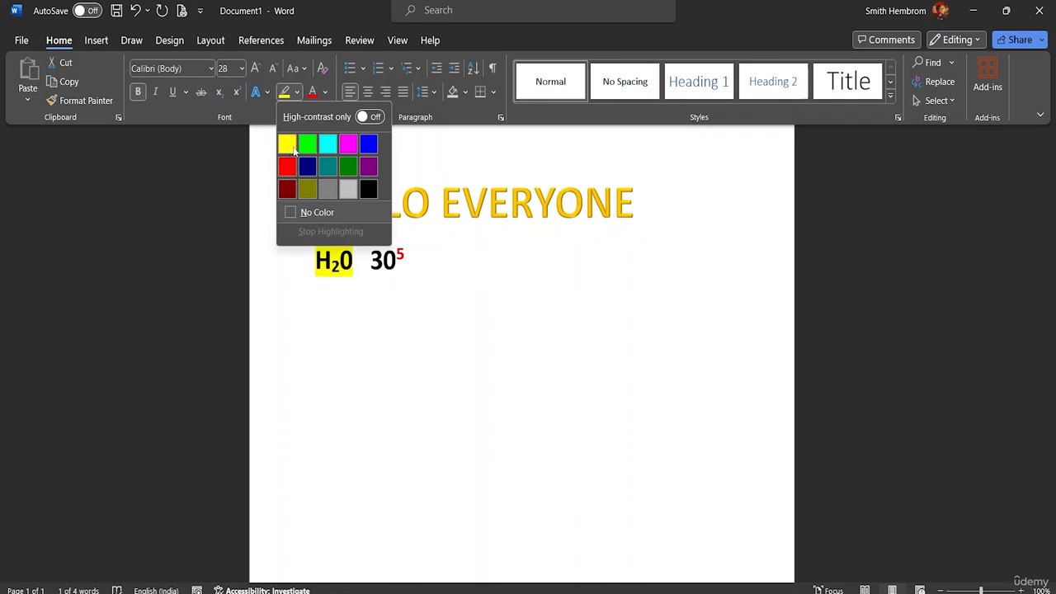
pyautogui.click(287, 147)
pyautogui.press('Left')
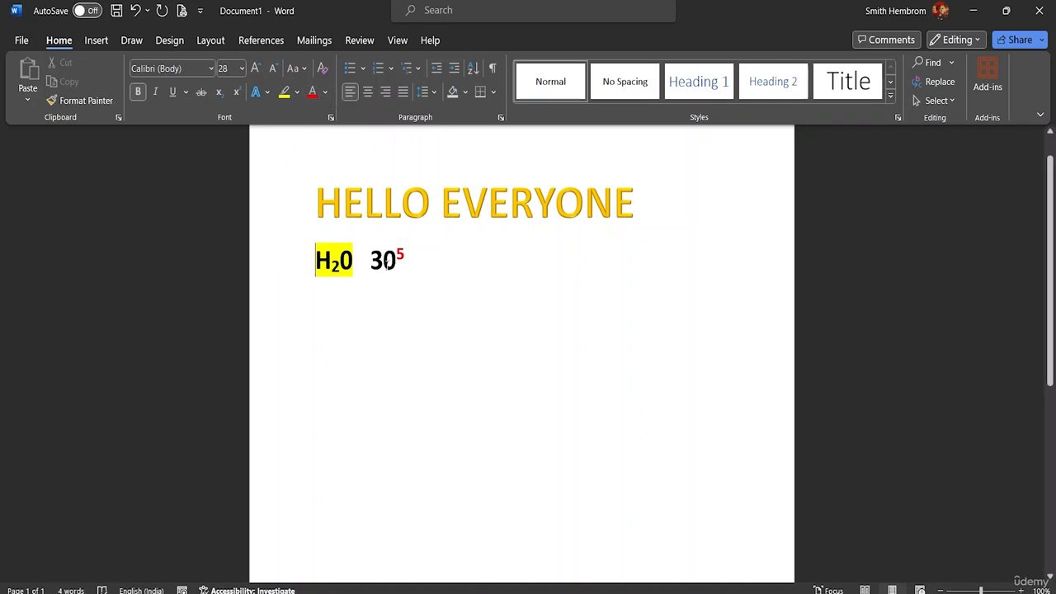
# Turn off superscript at the end of the second line and add the text MS WORD CLASS
pyautogui.click(459, 260)
pyautogui.click(237, 93)
pyautogui.write('MS ')
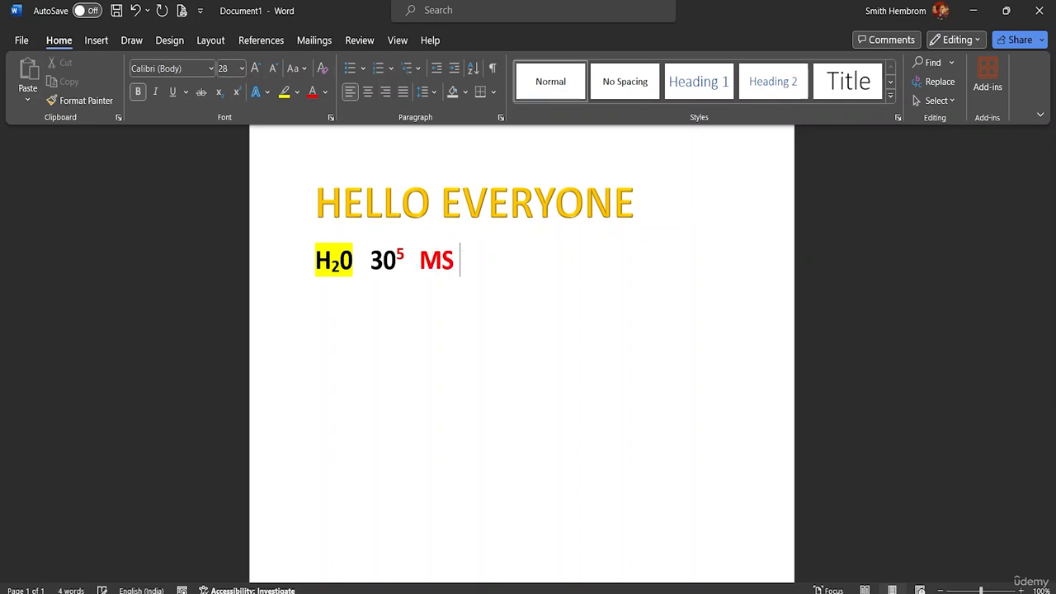
pyautogui.write('WORD ')
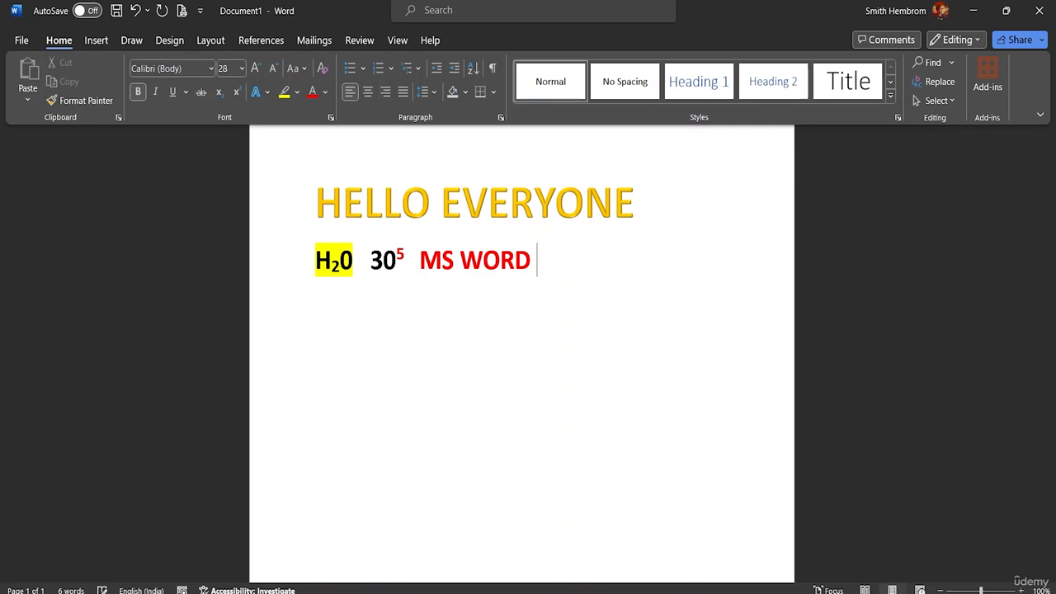
pyautogui.write('CLASS')
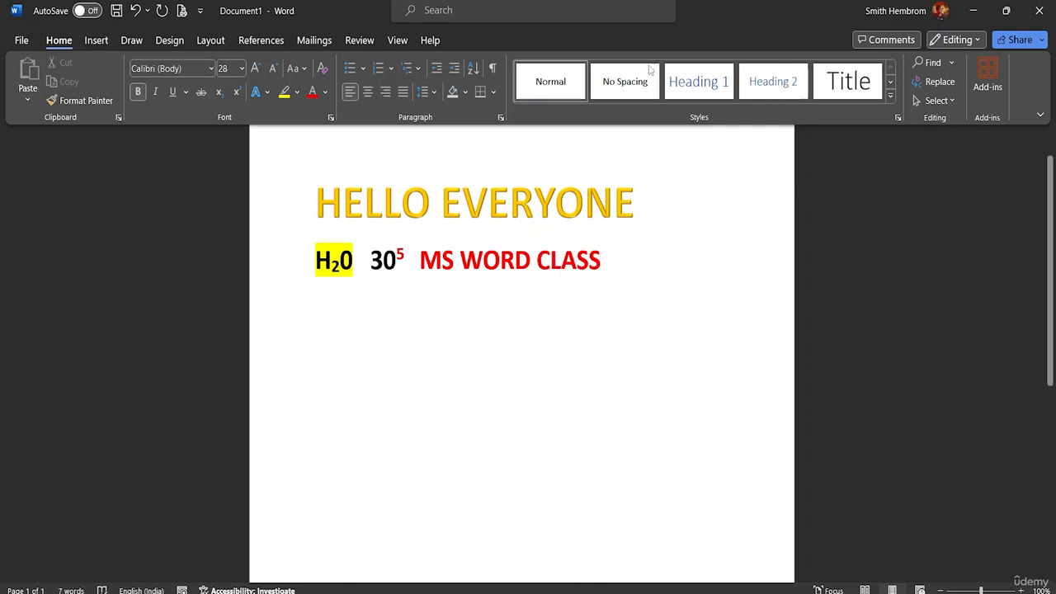
# Select only MS WORD CLASS on the second line and set its font size to 28
pyautogui.click(325, 91)
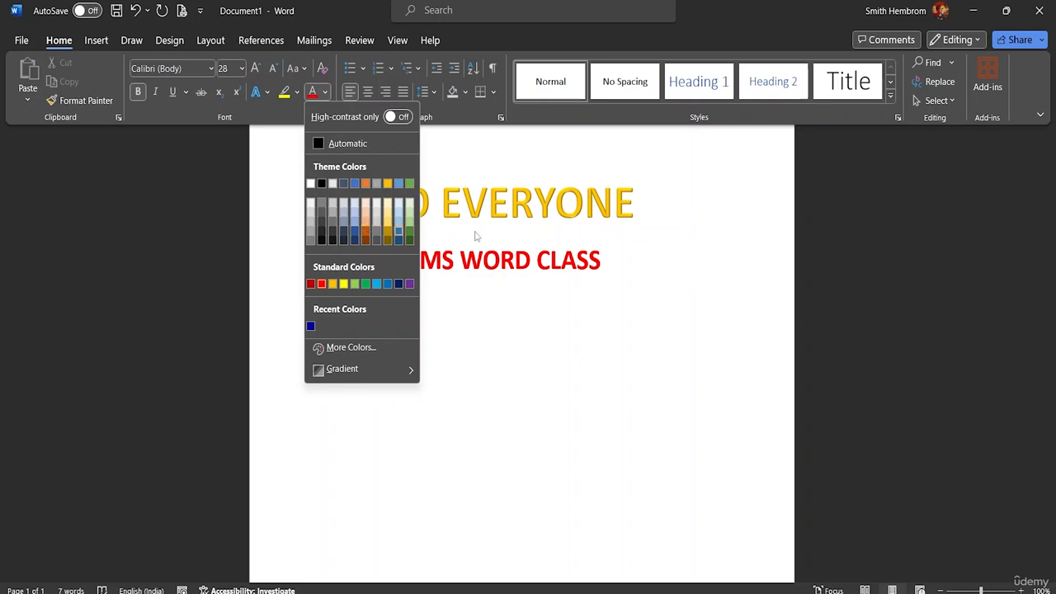
pyautogui.click(613, 264)
pyautogui.moveTo(604, 263); pyautogui.dragTo(410, 261)
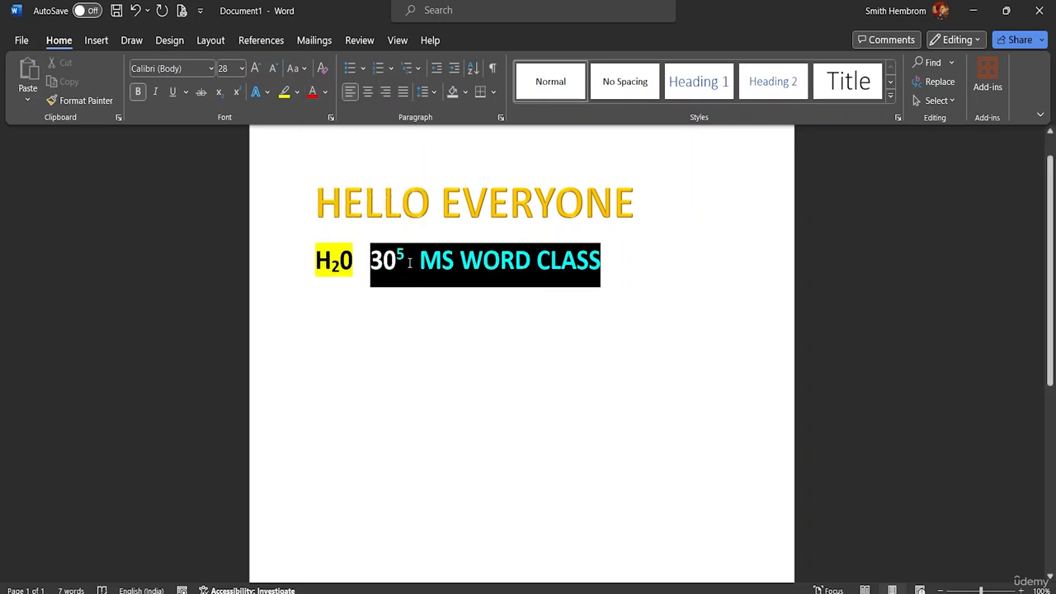
pyautogui.click(418, 262)
pyautogui.moveTo(613, 257); pyautogui.dragTo(419, 262)
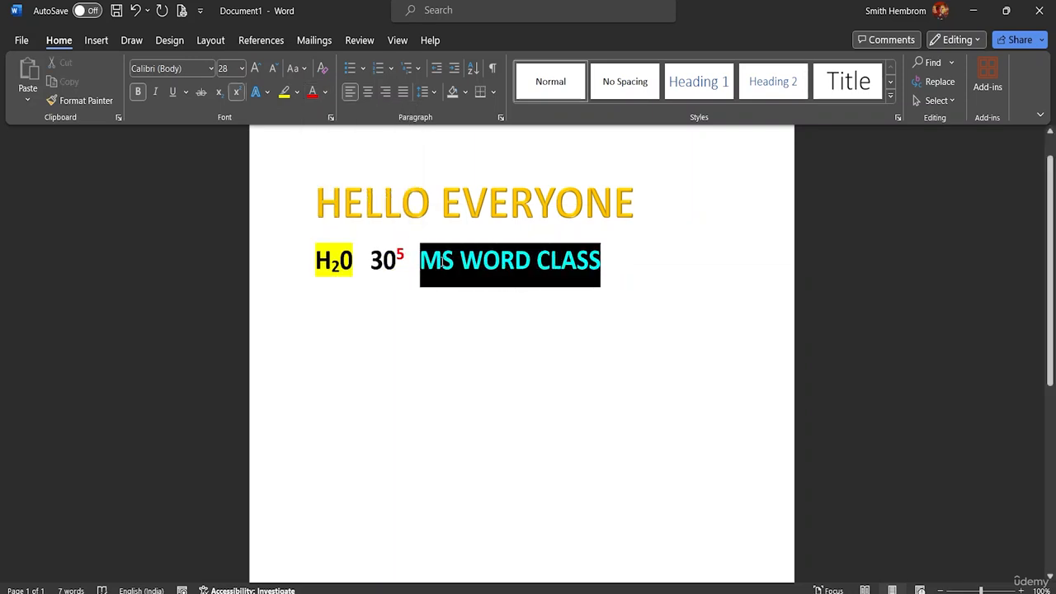
pyautogui.click(242, 68)
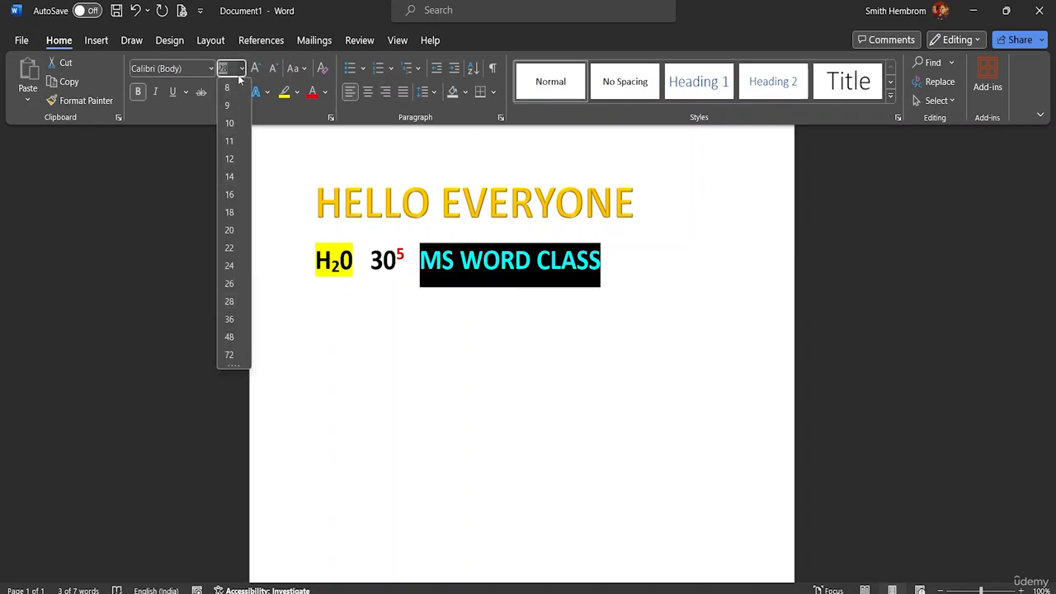
pyautogui.click(238, 303)
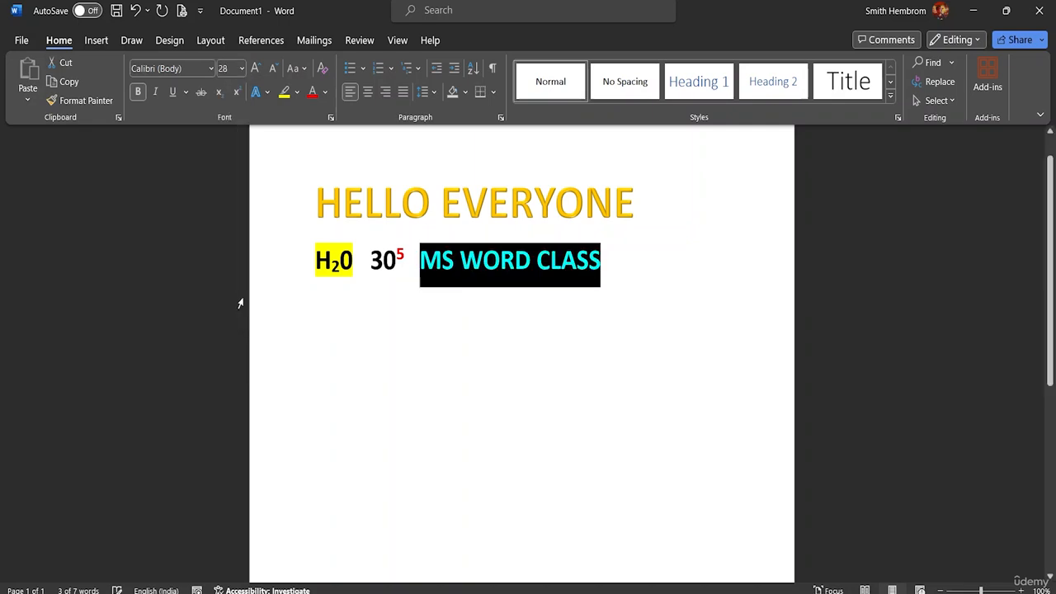
# Apply the first light-variation gradient of the red font color to MS WORD CLASS
pyautogui.click(326, 92)
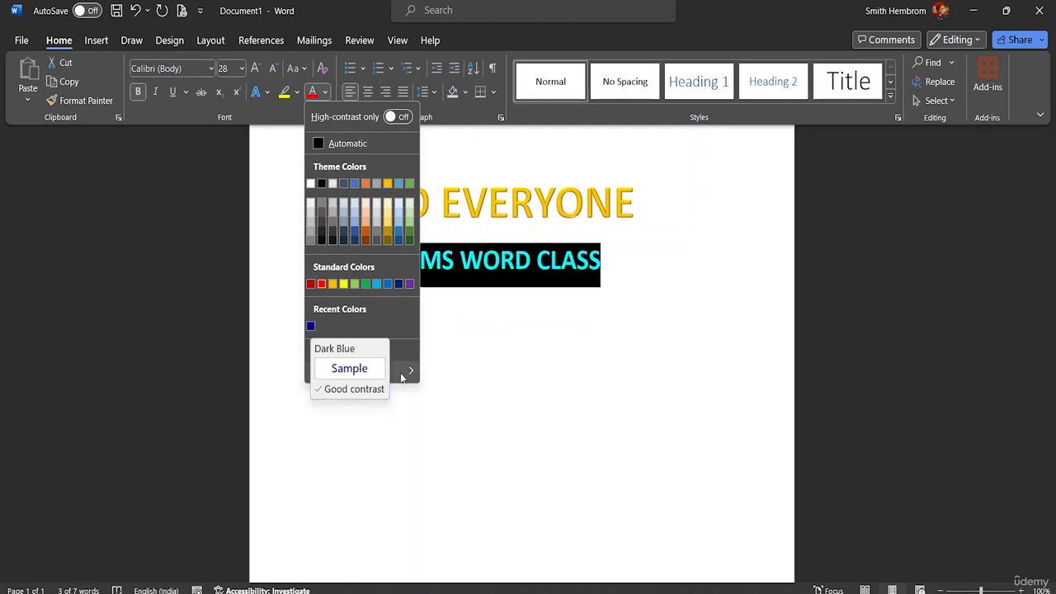
pyautogui.moveTo(402, 375)
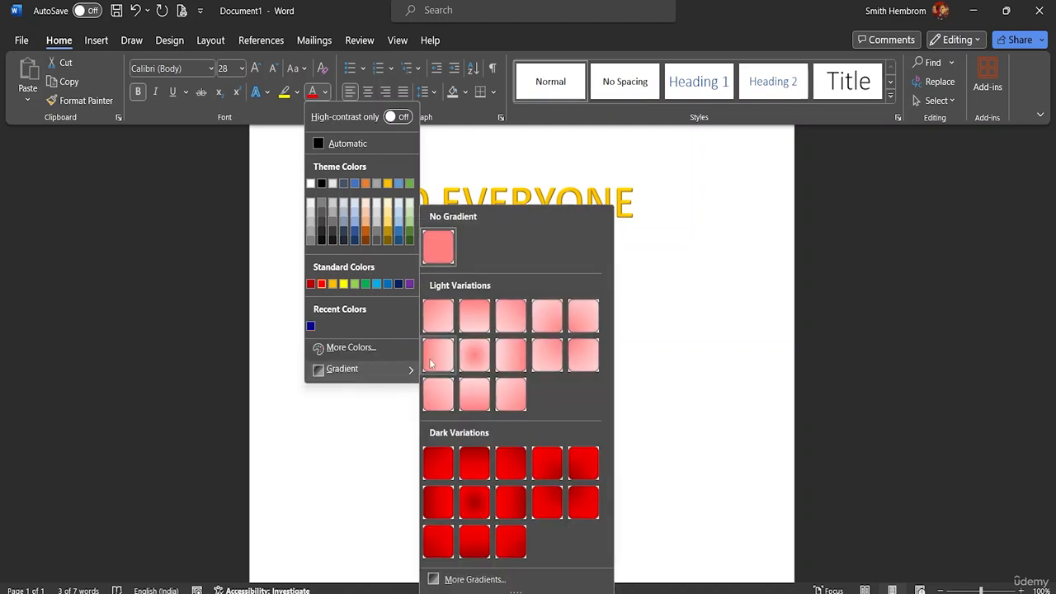
pyautogui.click(445, 317)
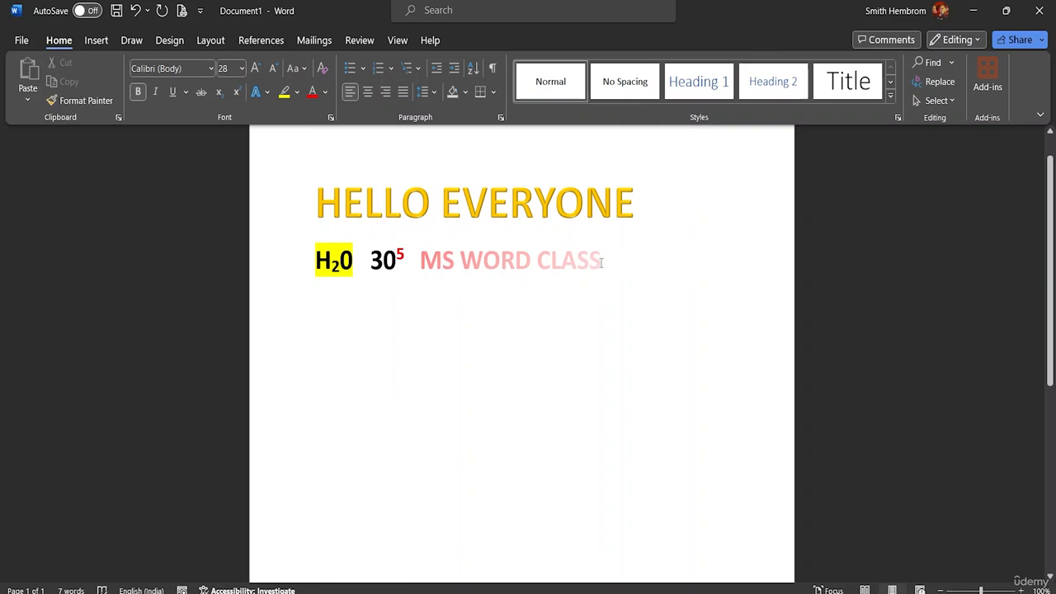
# Reselect MS WORD CLASS and open the detailed gradient fill settings for its font color
pyautogui.moveTo(602, 260); pyautogui.dragTo(419, 261)
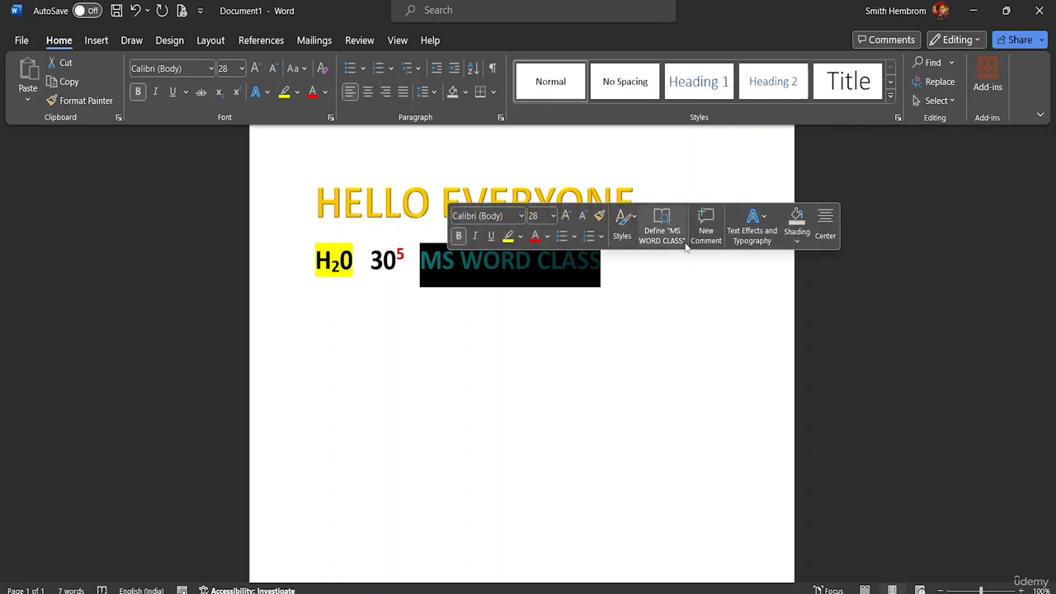
pyautogui.click(546, 237)
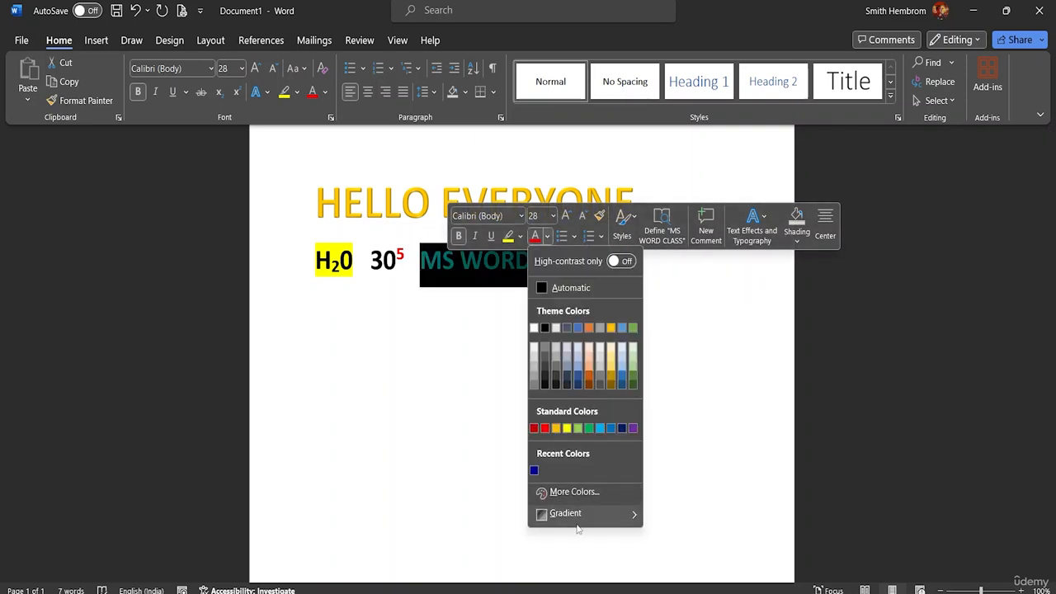
pyautogui.moveTo(578, 513)
pyautogui.click(688, 579)
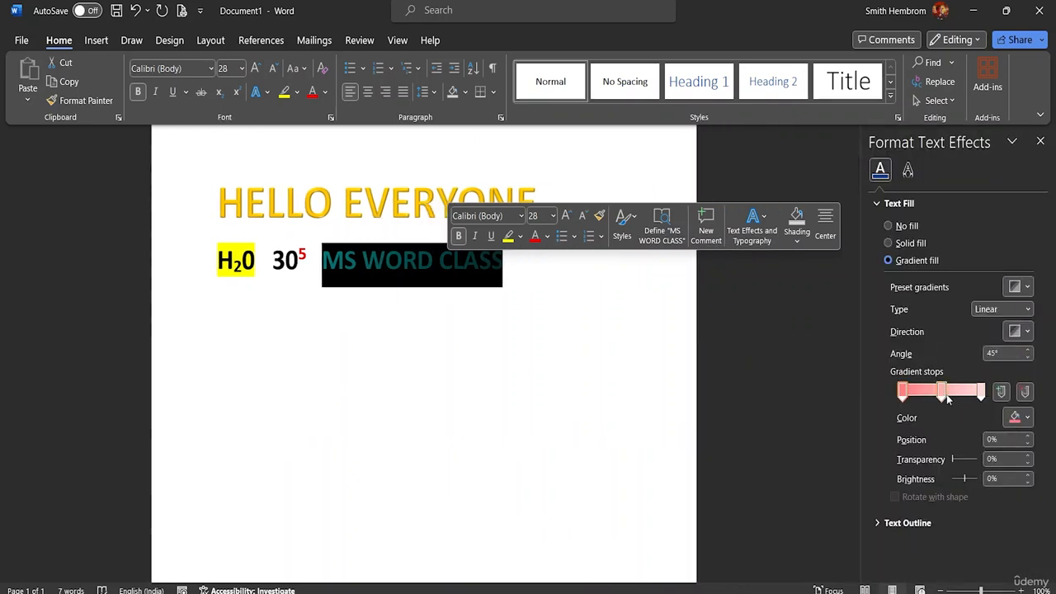
# Place intermediate gradient stops at 36% and 73% in the text fill and set the 36% stop's custom color to #F5D2B5
pyautogui.click(943, 396)
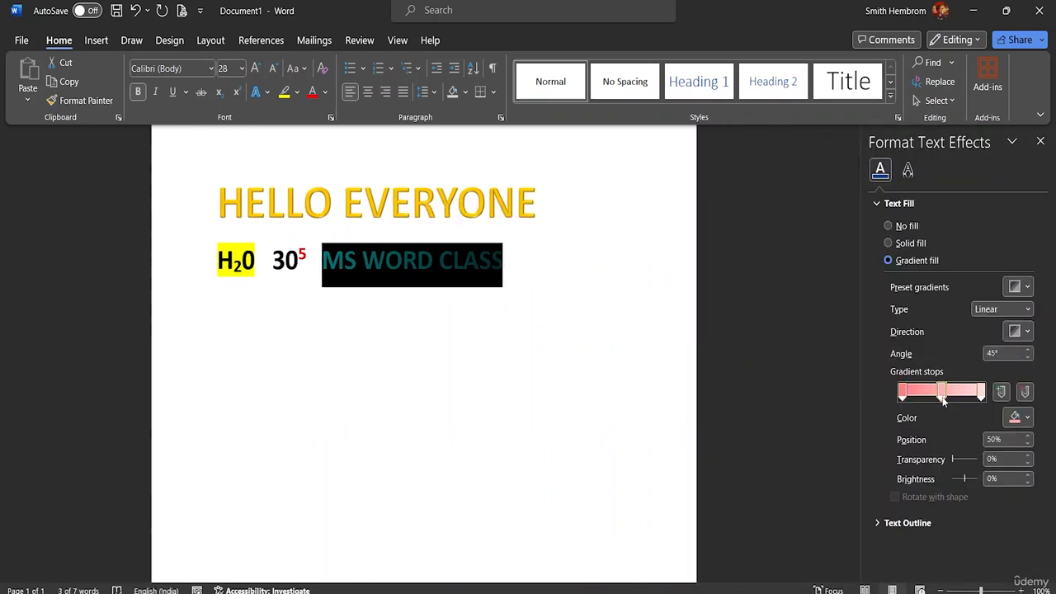
pyautogui.click(938, 399)
pyautogui.moveTo(935, 400)
pyautogui.mouseDown()
pyautogui.moveTo(920, 399)
pyautogui.moveTo(959, 395)
pyautogui.moveTo(938, 397)
pyautogui.mouseUp()
pyautogui.click(1017, 418)
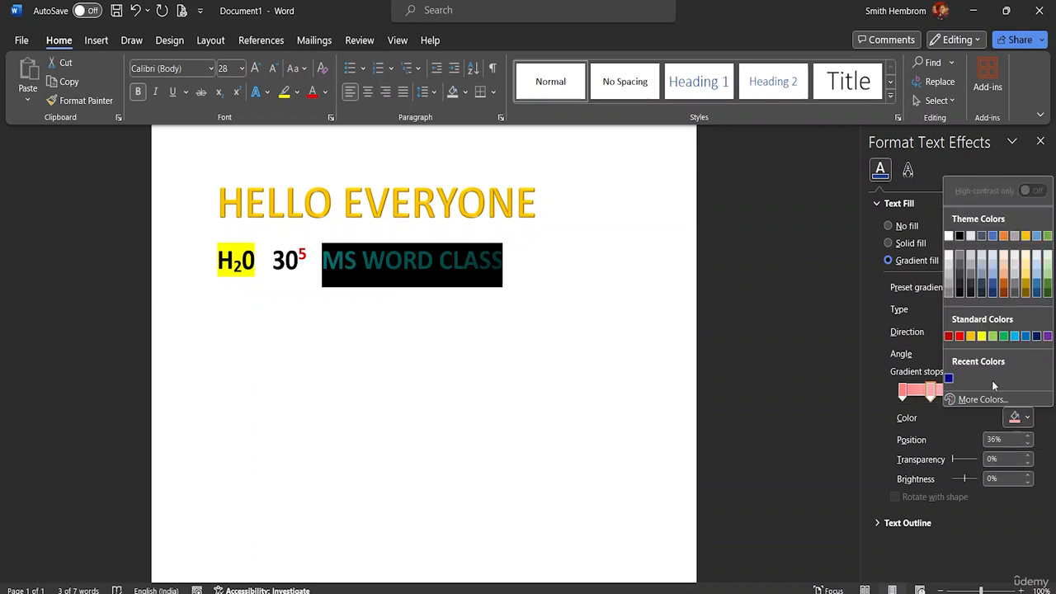
pyautogui.click(982, 399)
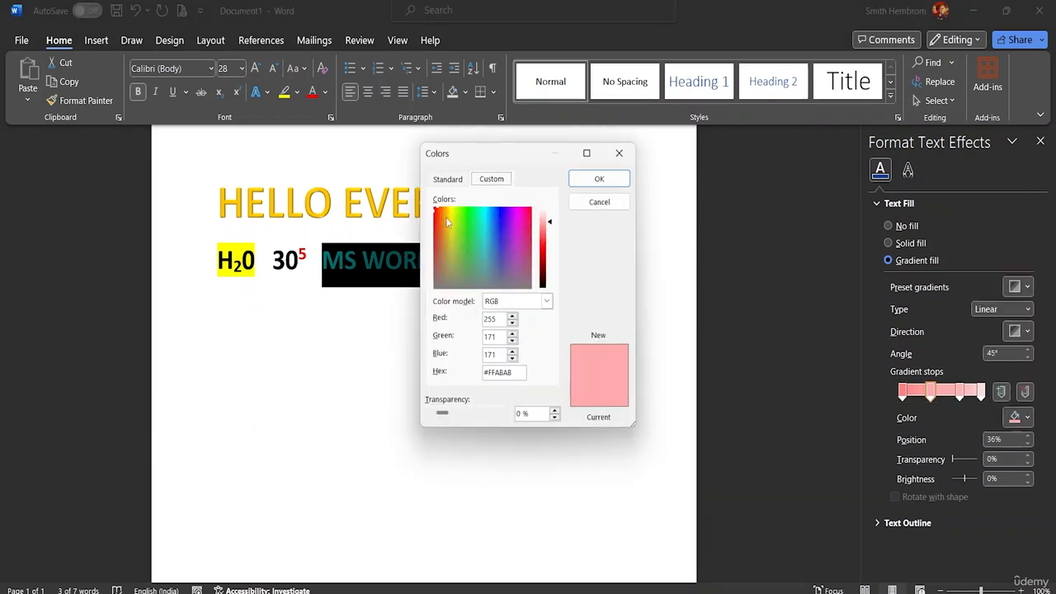
pyautogui.moveTo(436, 208)
pyautogui.mouseDown()
pyautogui.moveTo(428, 237)
pyautogui.moveTo(440, 226)
pyautogui.mouseUp()
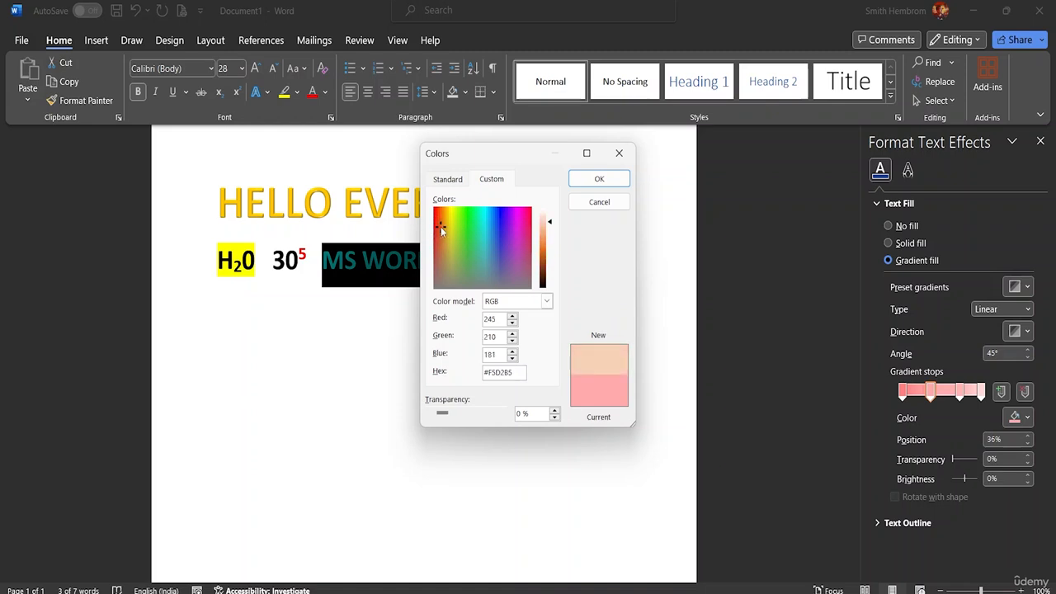
pyautogui.click(582, 180)
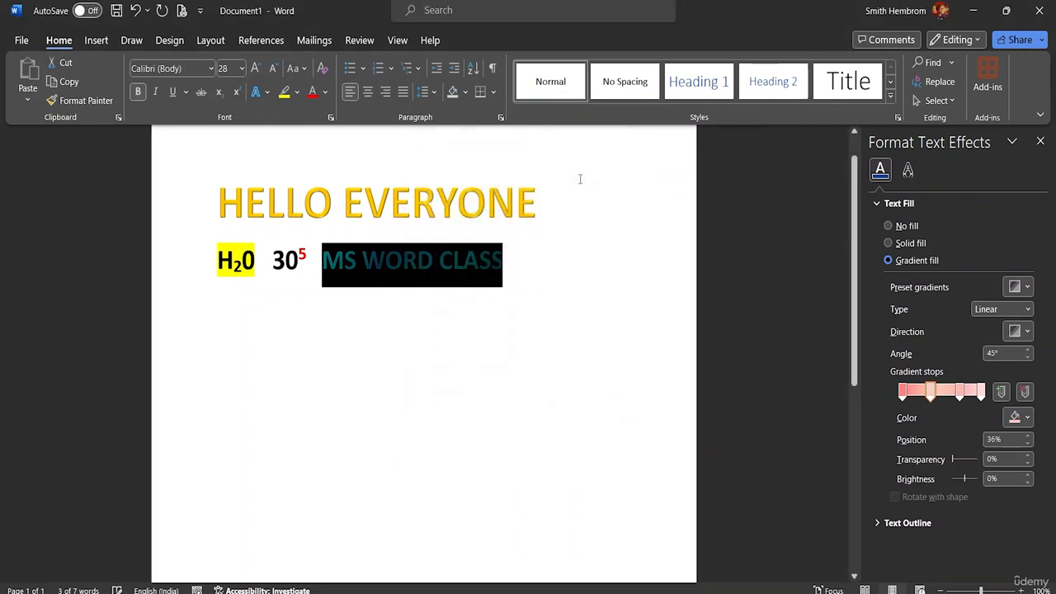
# Set the custom color of the 73% gradient stop to #E6E3CC
pyautogui.click(959, 394)
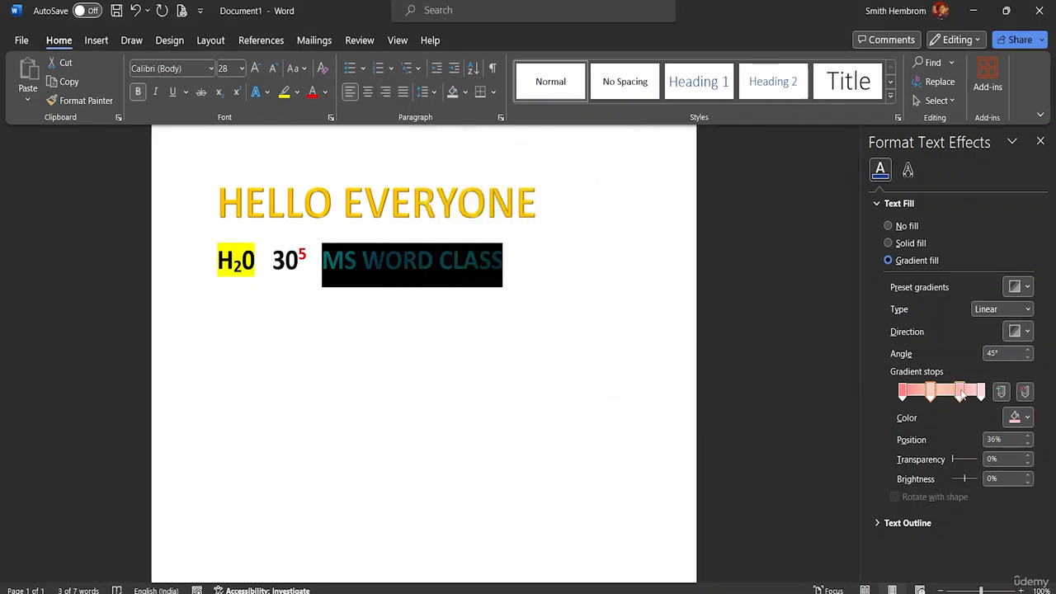
pyautogui.click(1019, 417)
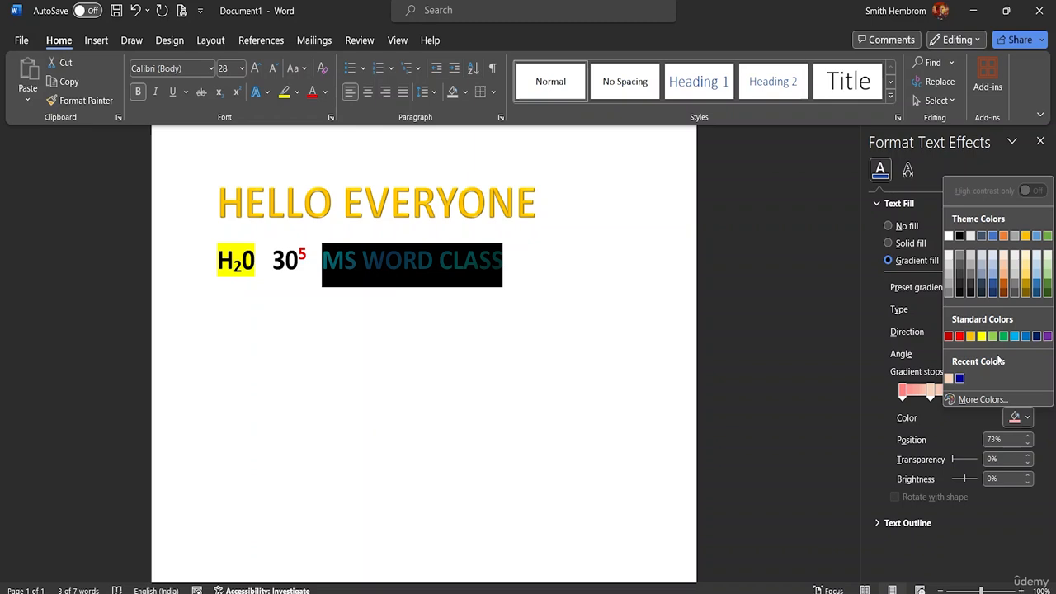
pyautogui.click(981, 399)
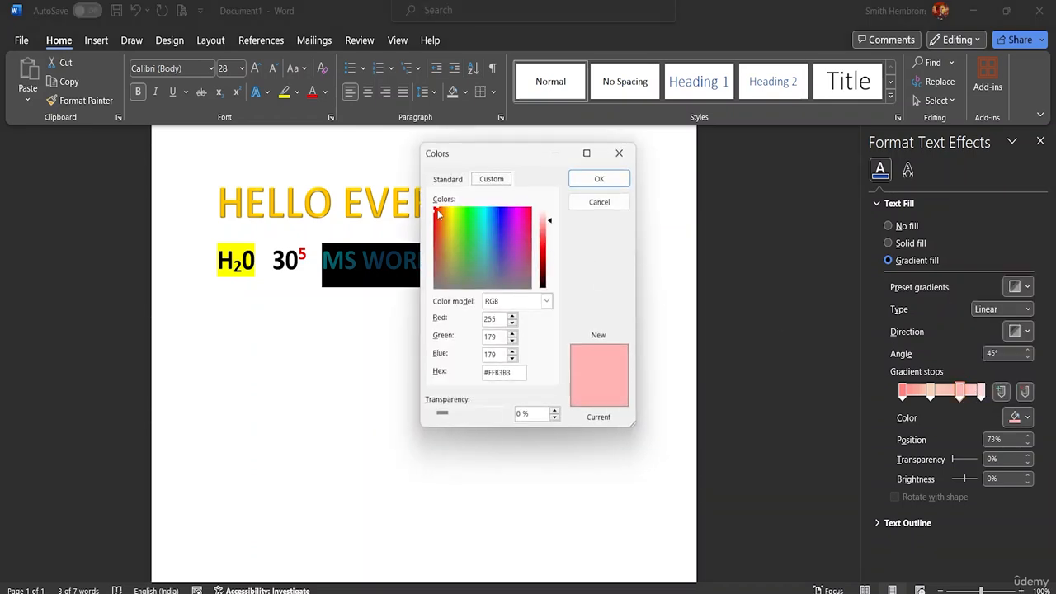
pyautogui.moveTo(455, 241); pyautogui.dragTo(449, 259)
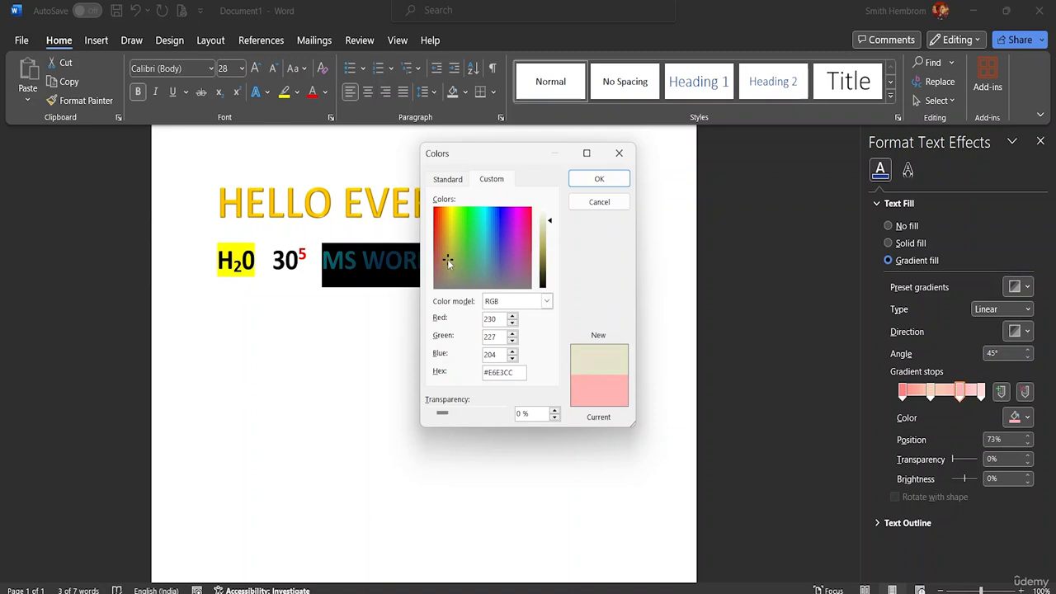
pyautogui.click(599, 178)
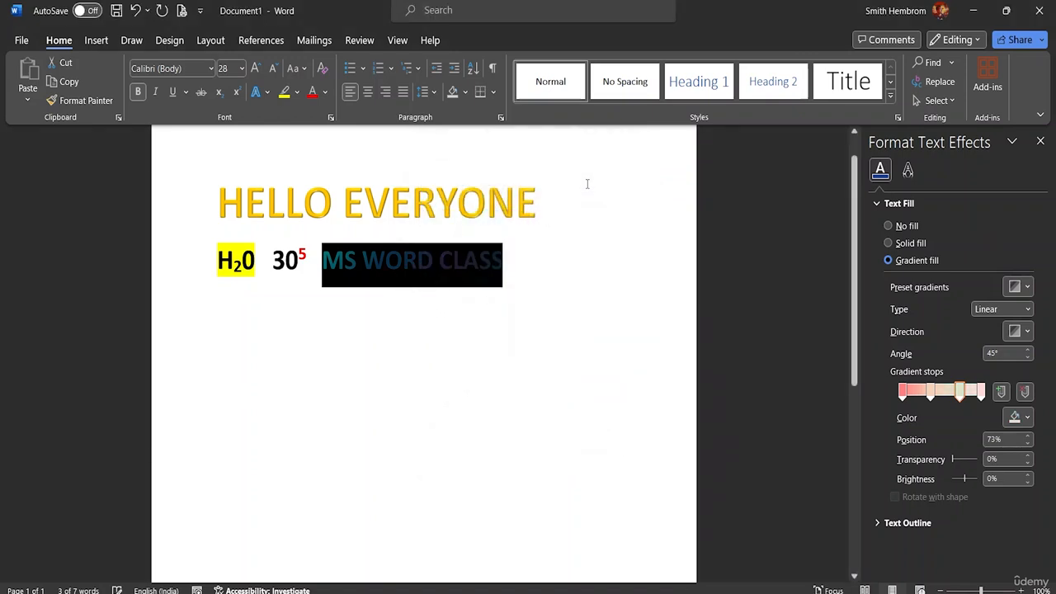
# Set the custom color of the 100% gradient stop to #DDFDF2 and deselect MS WORD CLASS
pyautogui.click(981, 395)
pyautogui.click(1015, 417)
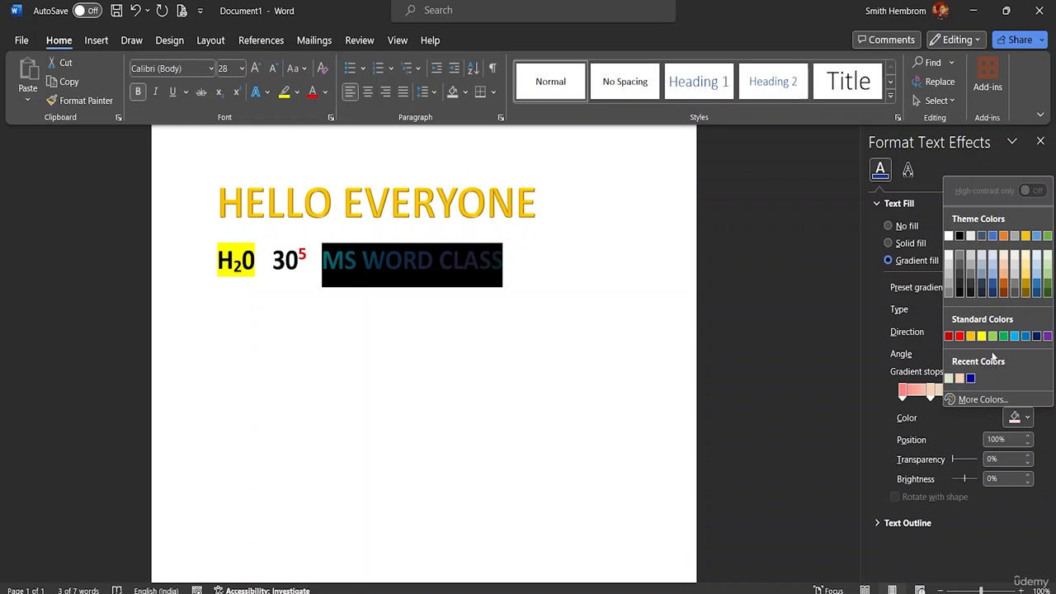
pyautogui.click(1001, 400)
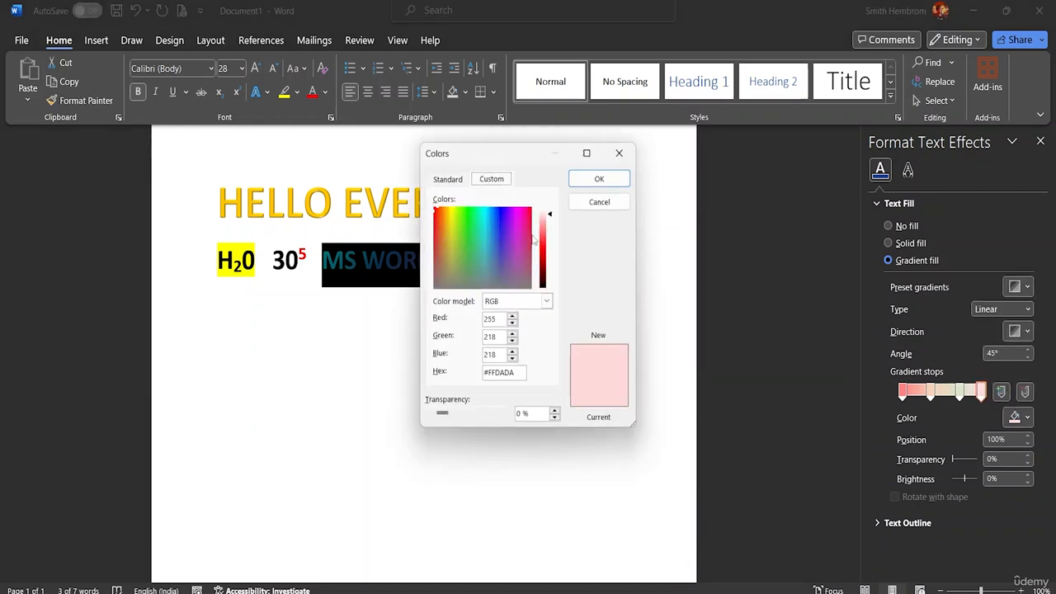
pyautogui.moveTo(434, 210); pyautogui.dragTo(476, 215)
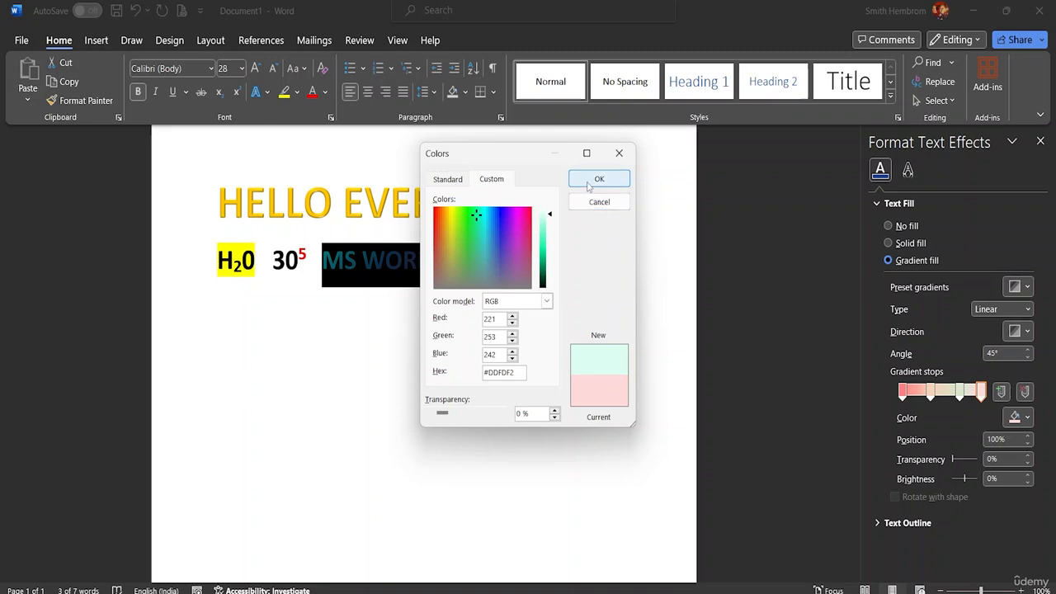
pyautogui.click(597, 179)
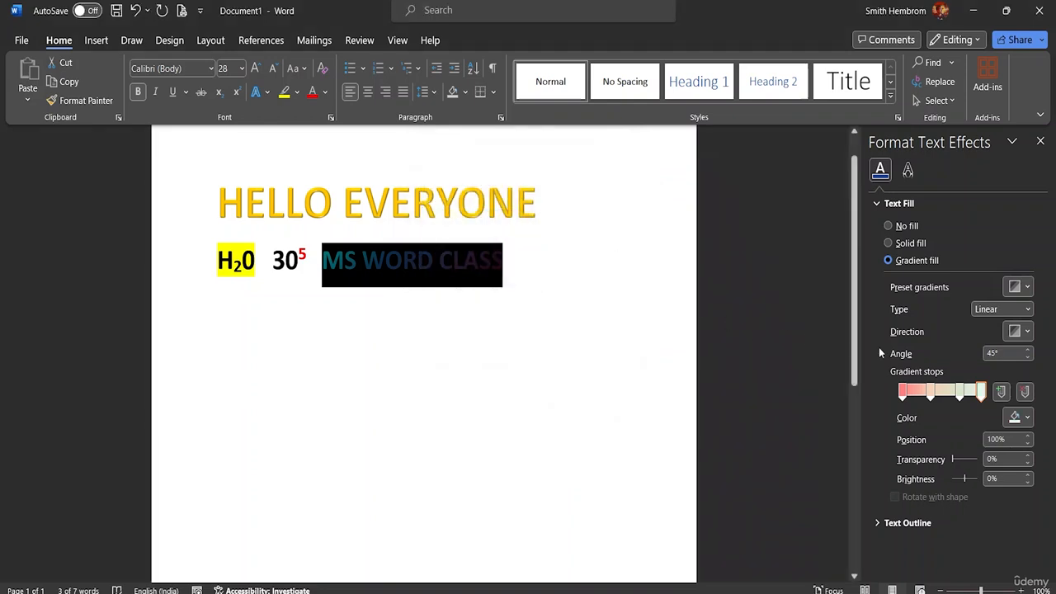
pyautogui.click(512, 263)
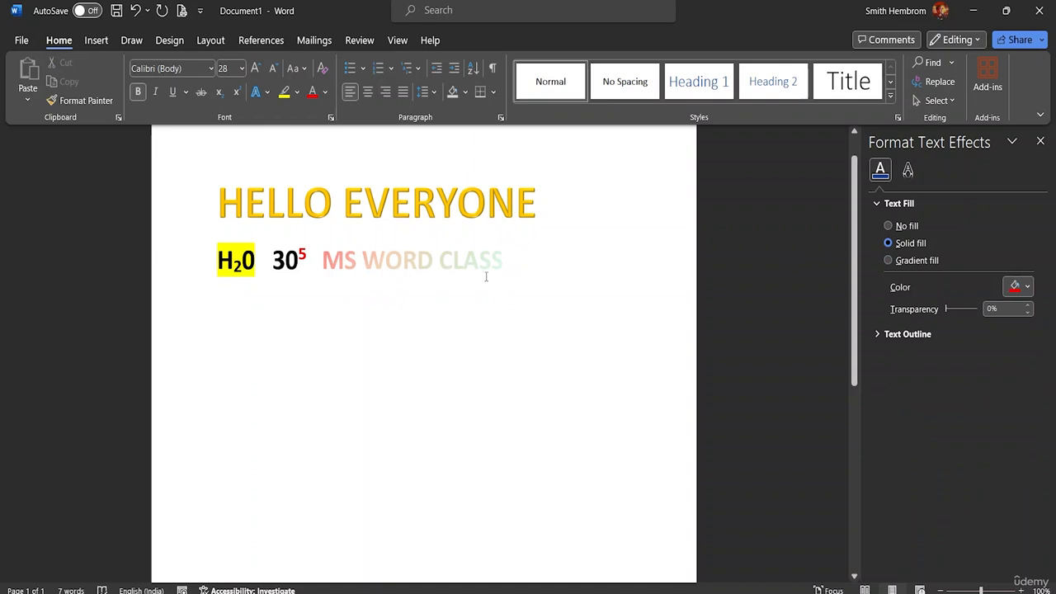
pyautogui.moveTo(507, 259); pyautogui.dragTo(321, 261)
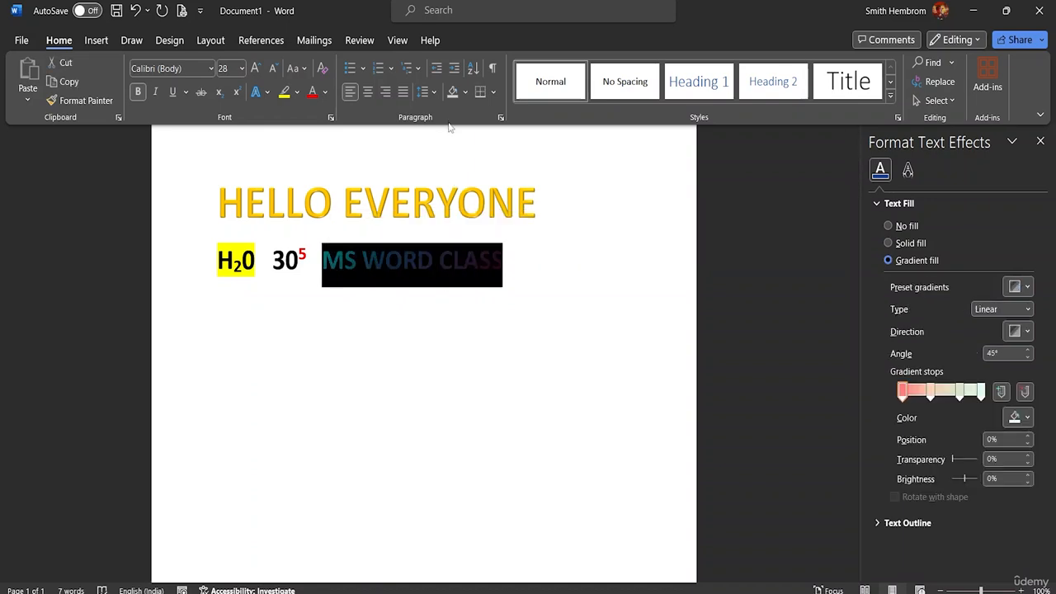
pyautogui.click(94, 40)
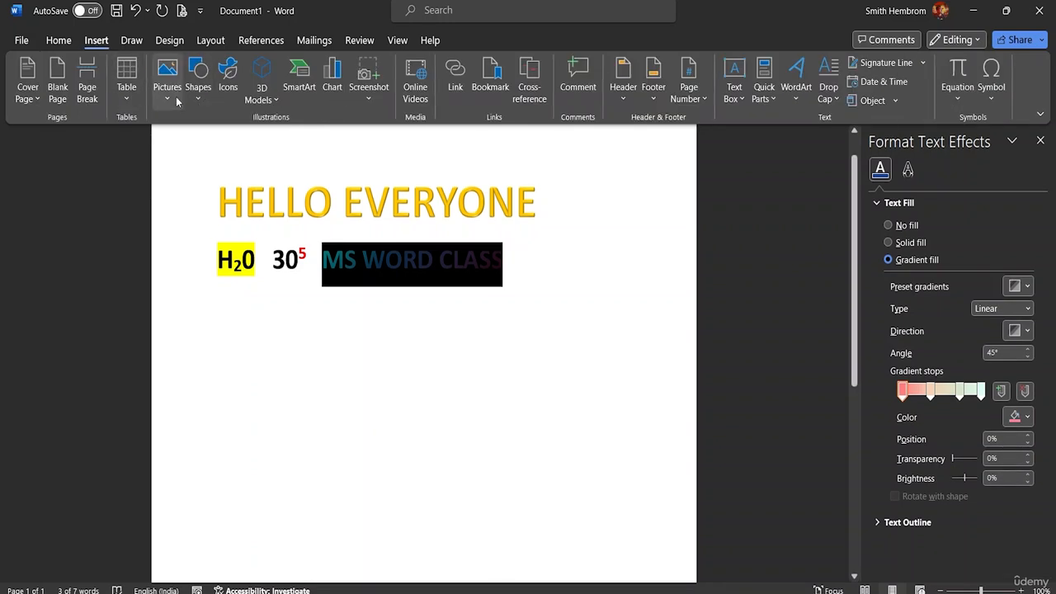
pyautogui.click(59, 40)
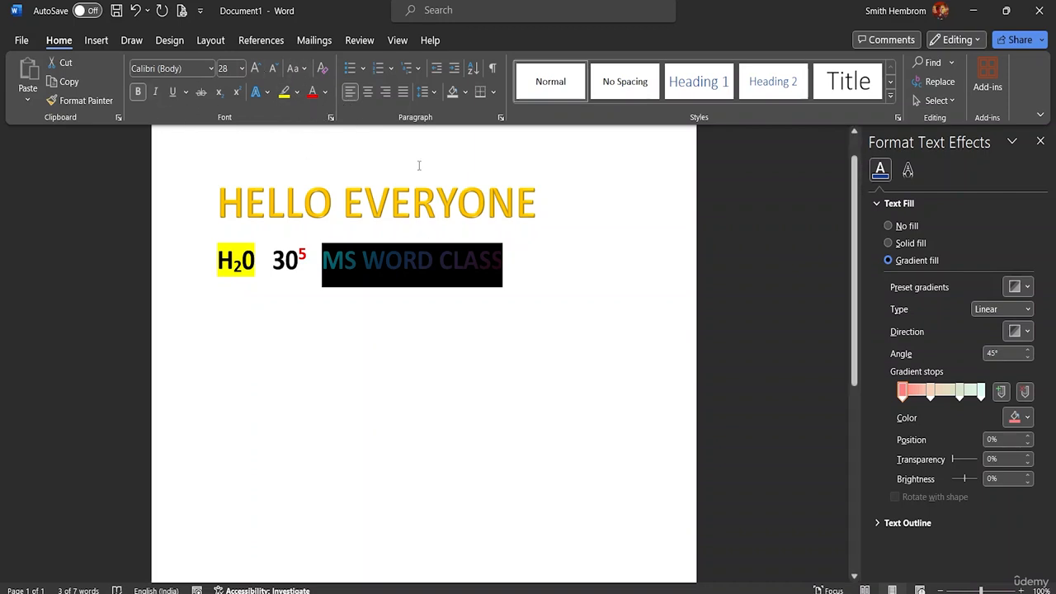
# Clear all formatting from MS WORD CLASS on the second line
pyautogui.click(503, 265)
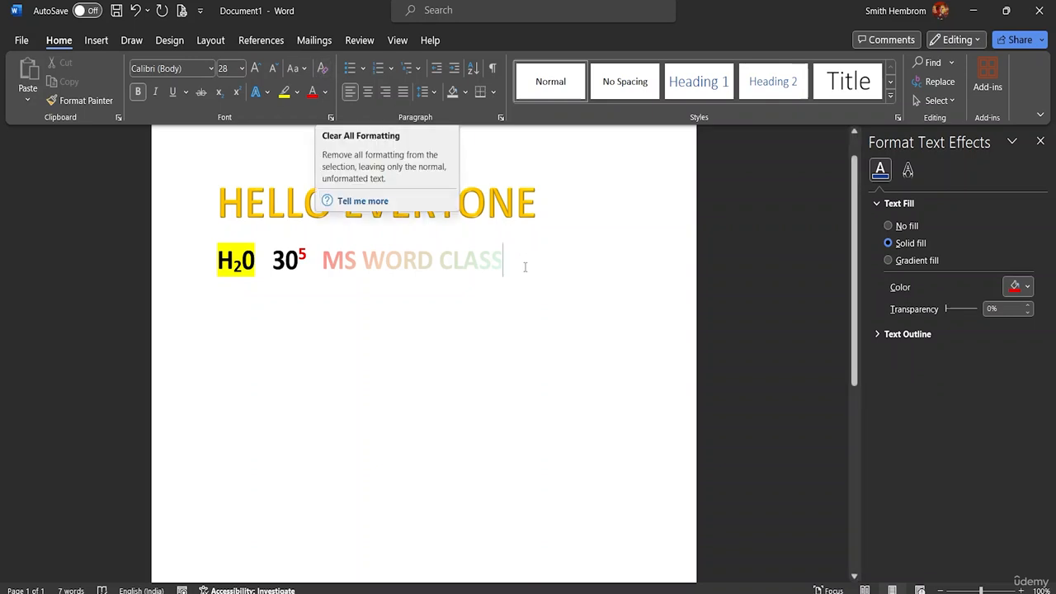
pyautogui.moveTo(505, 262); pyautogui.dragTo(322, 263)
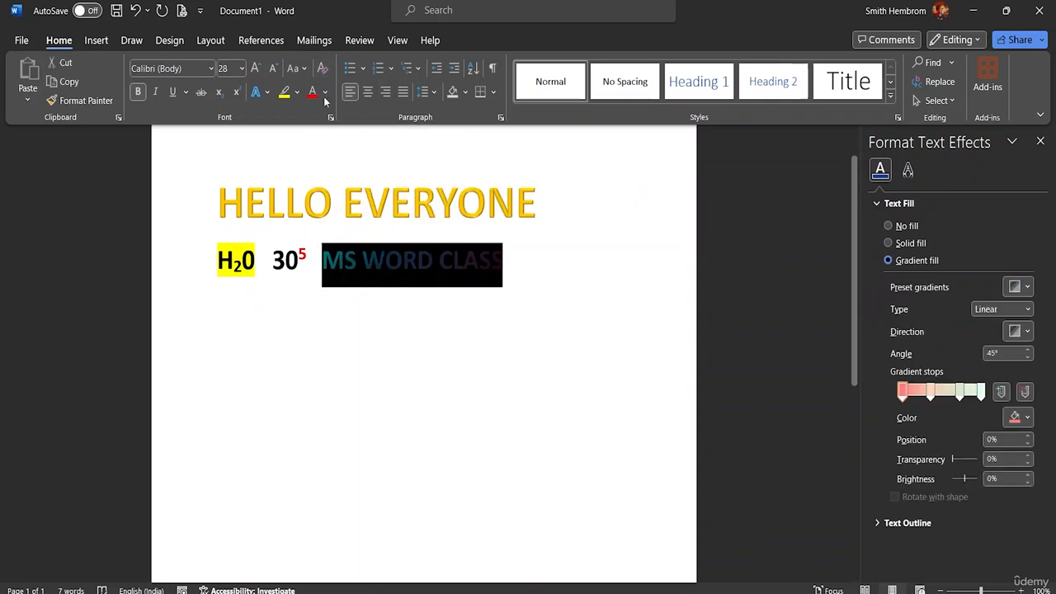
pyautogui.click(321, 69)
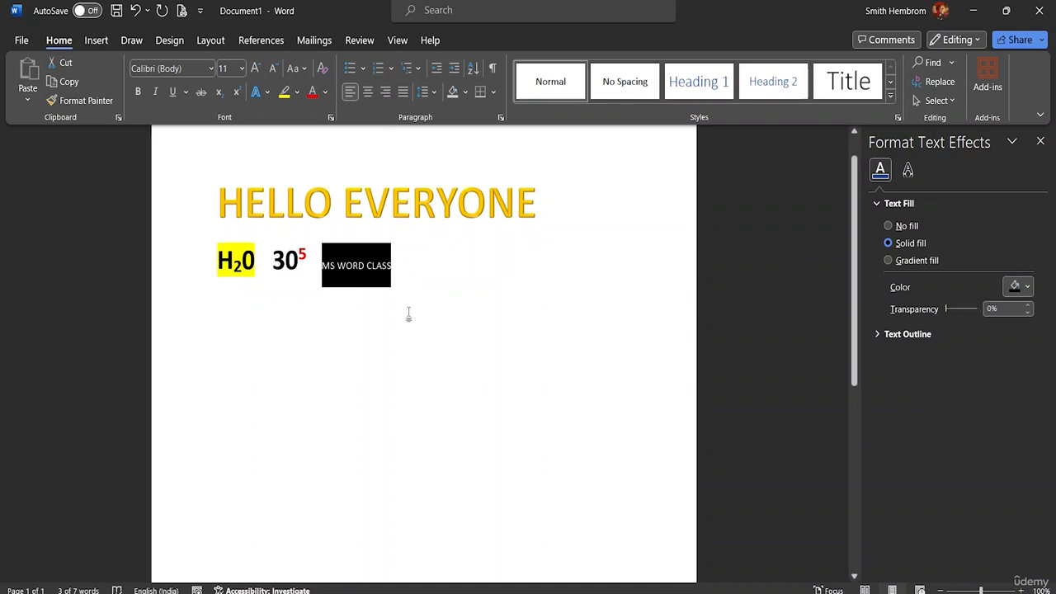
pyautogui.click(394, 343)
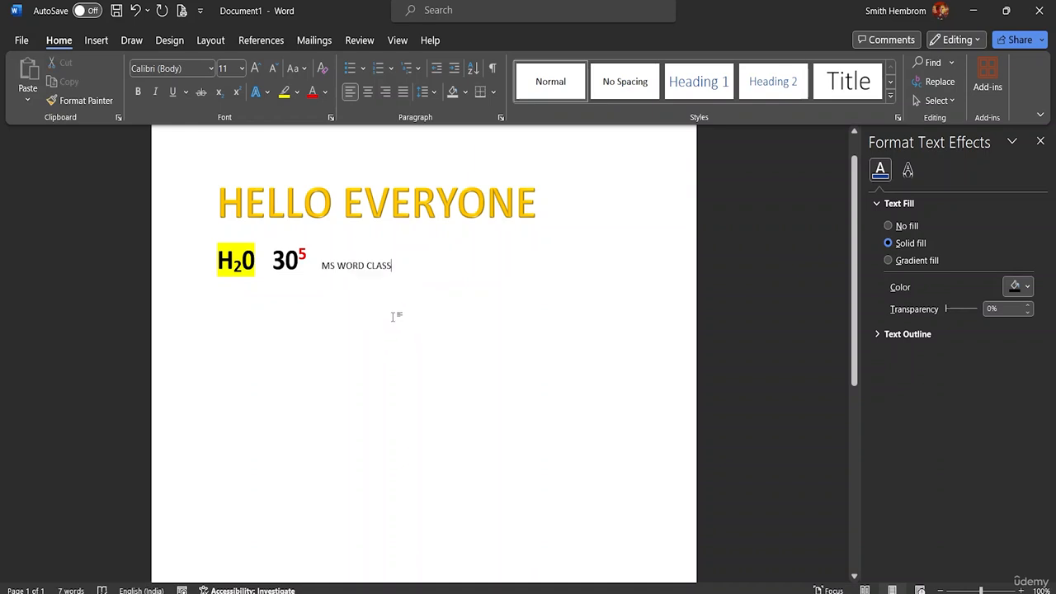
# Undo the clearing of the formatting on MS WORD CLASS
pyautogui.moveTo(404, 264); pyautogui.dragTo(319, 264)
pyautogui.click(327, 265)
pyautogui.moveTo(394, 265); pyautogui.dragTo(322, 265)
pyautogui.hotkey('ctrl', 'z')
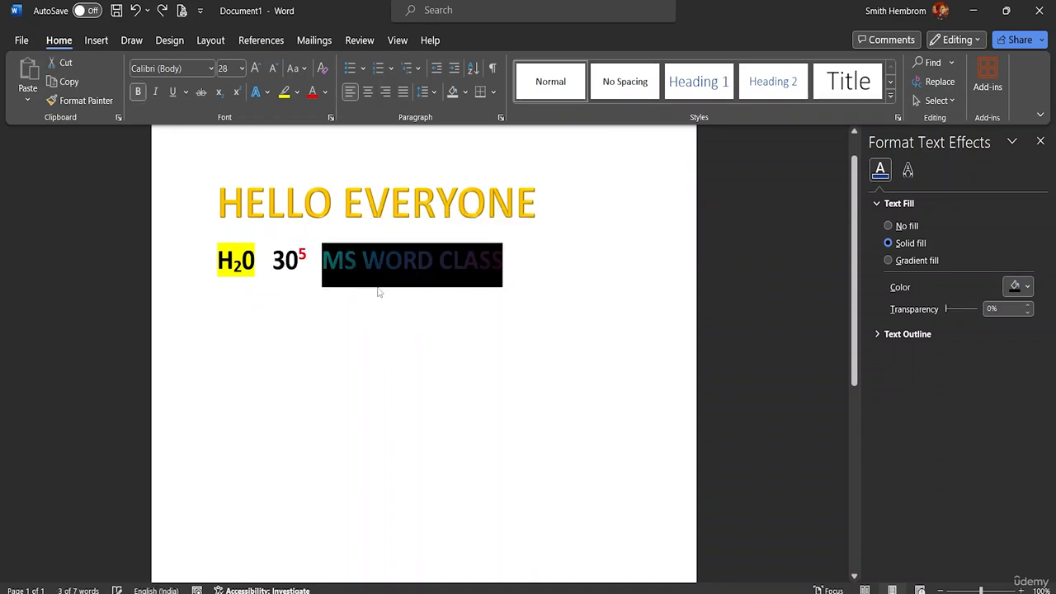
# Start a new line below MS WORD CLASS and enter the word One
pyautogui.click(511, 314)
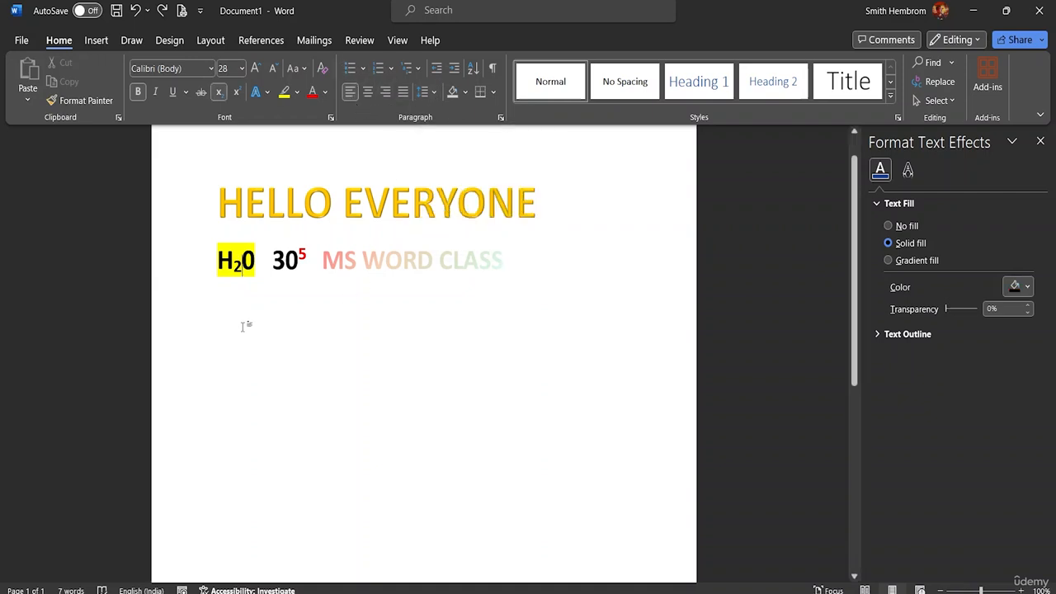
pyautogui.press('Return')
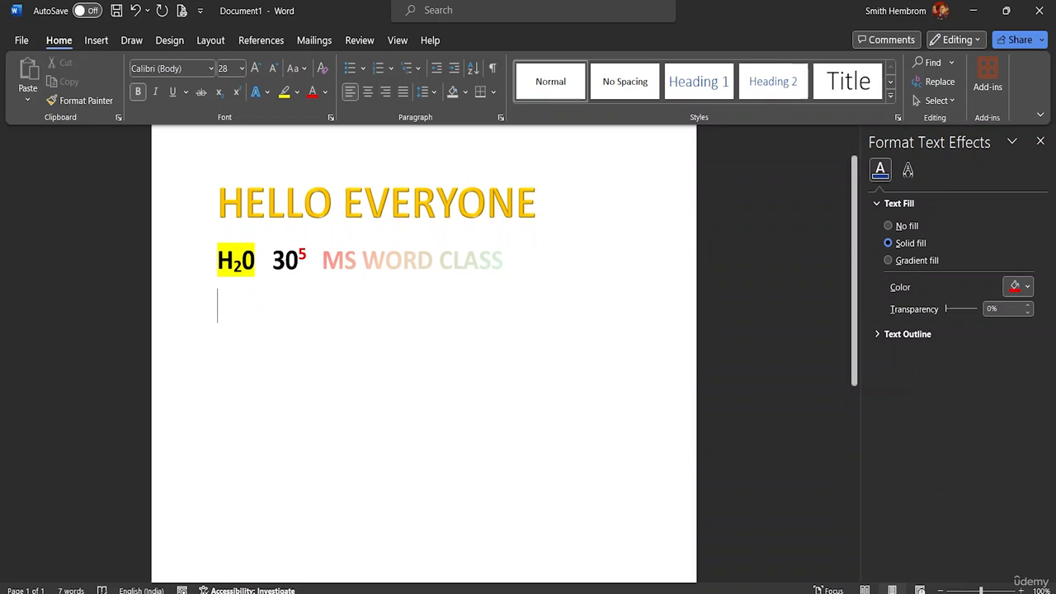
pyautogui.write('one')
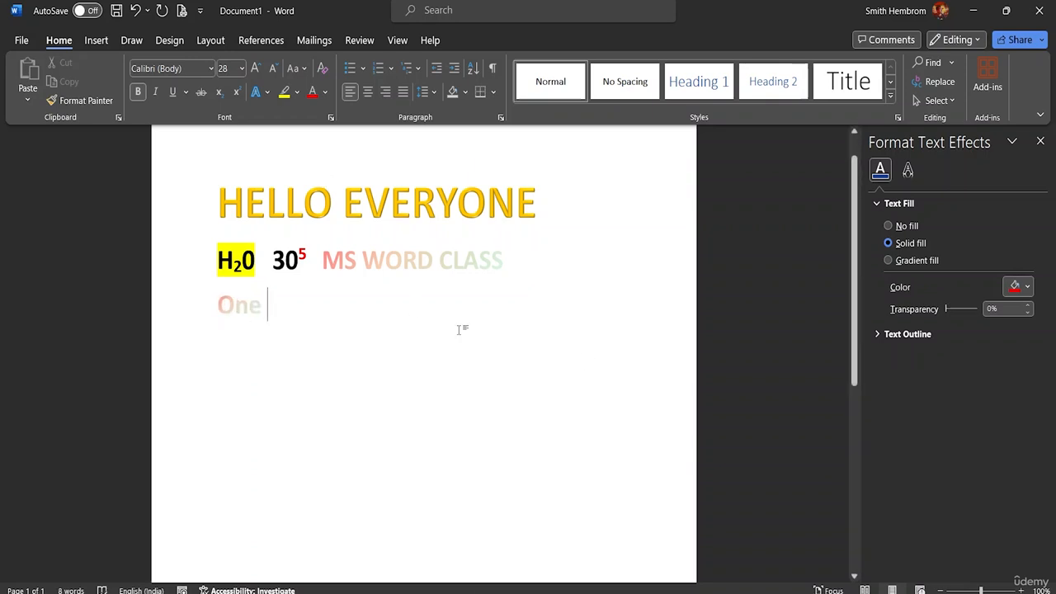
# Change the font color of the word One to a dark shade of the black theme color
pyautogui.doubleClick(248, 309)
pyautogui.click(325, 93)
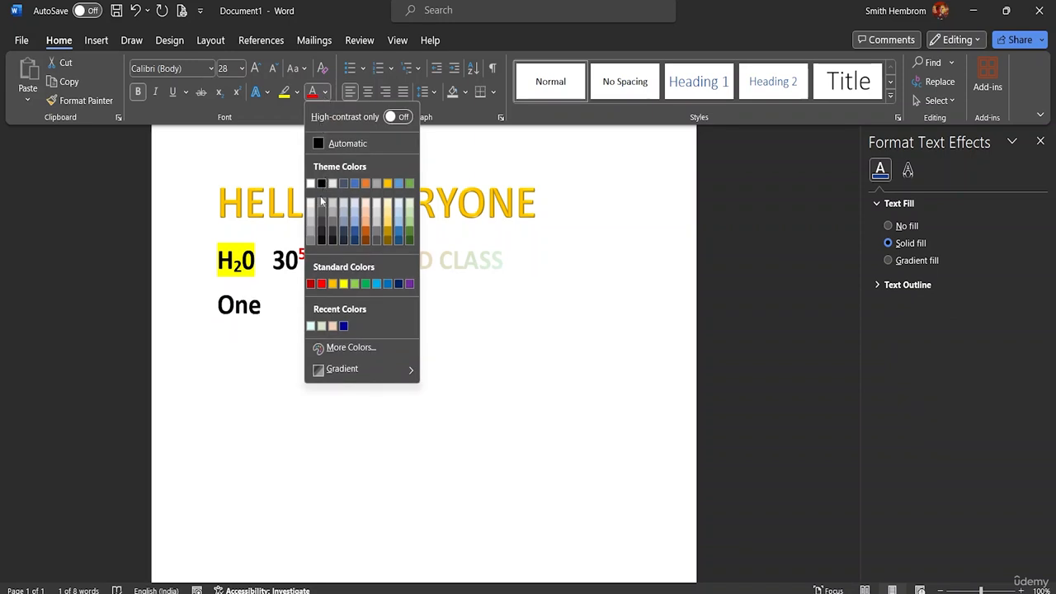
pyautogui.click(322, 237)
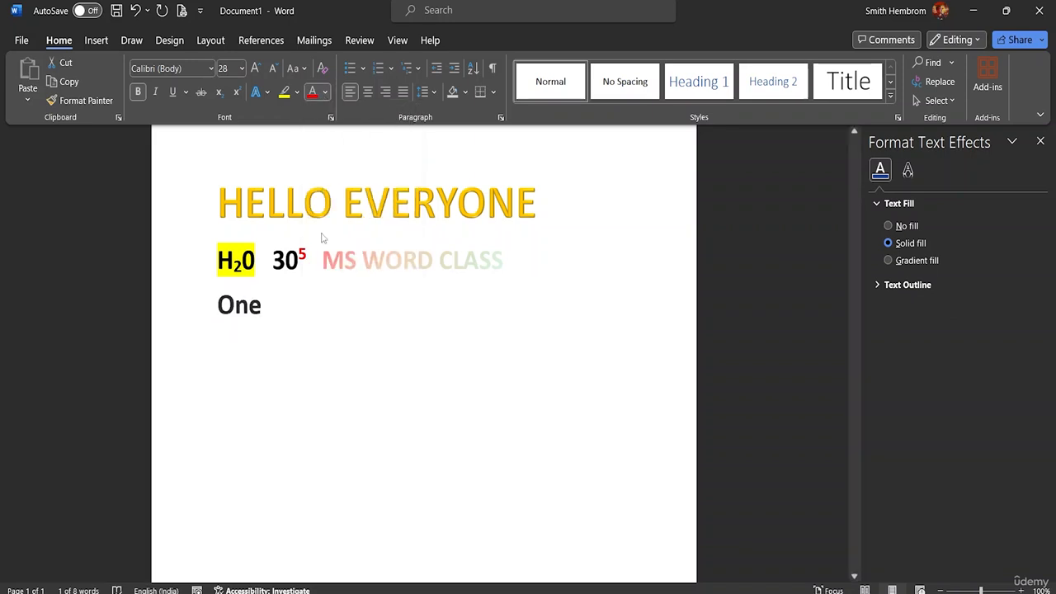
# Add the words Two and Three on separate new lines below One
pyautogui.click(282, 307)
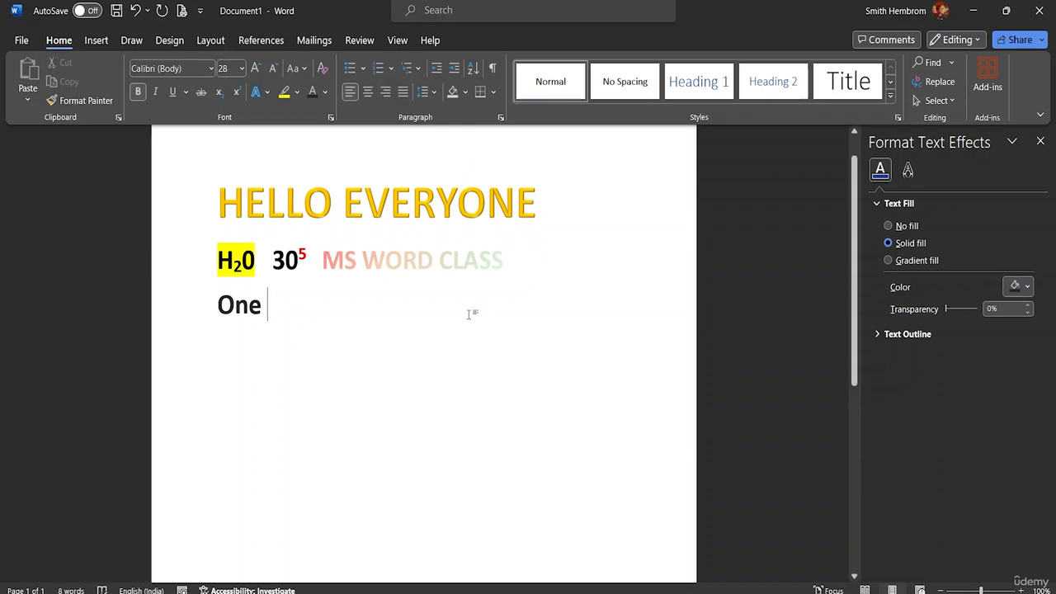
pyautogui.press('Return')
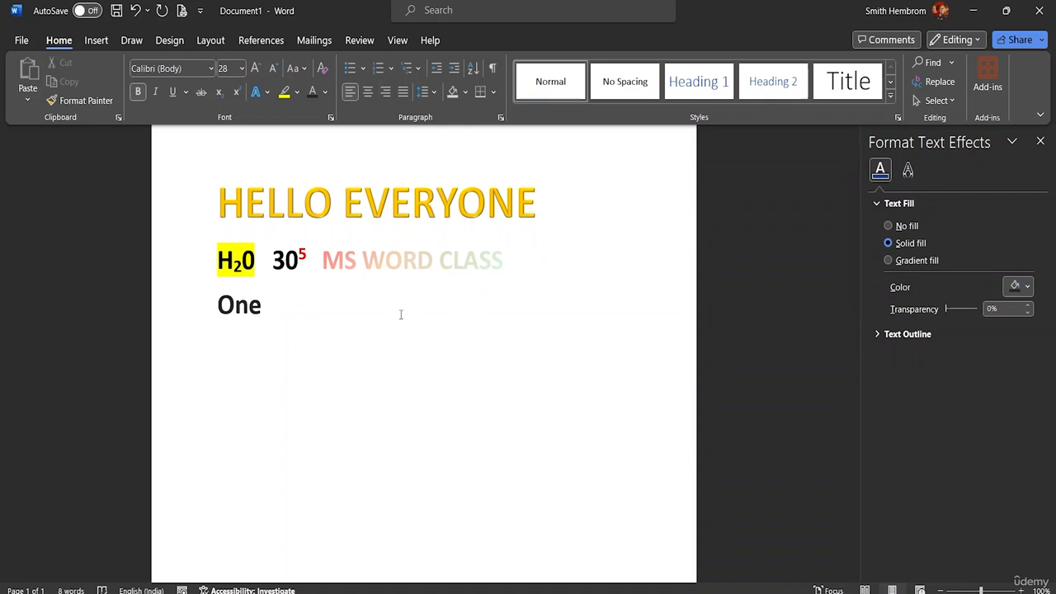
pyautogui.write('Te')
pyautogui.press('BackSpace')
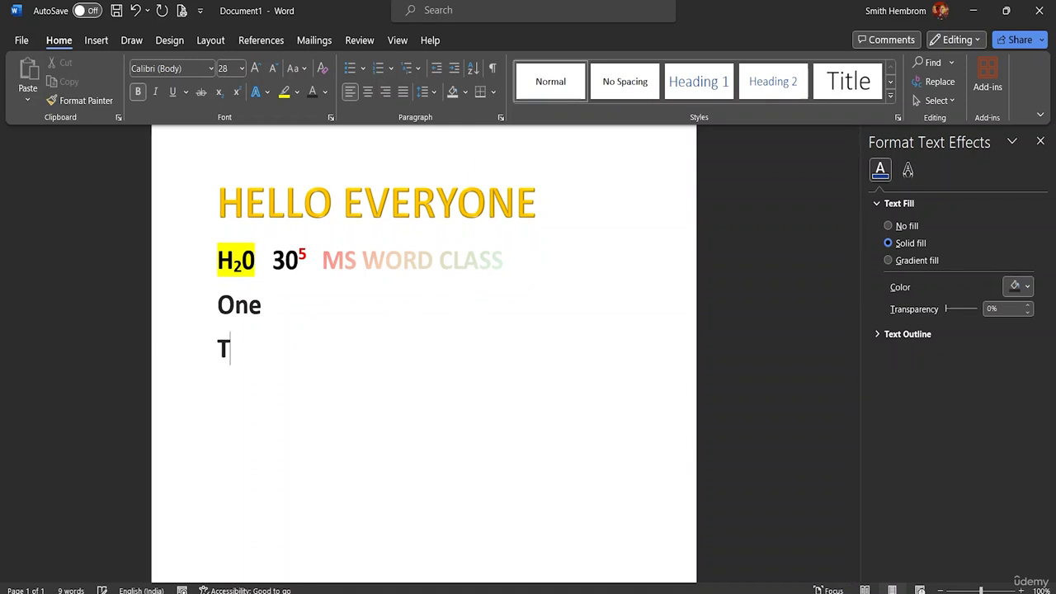
pyautogui.write('wo')
pyautogui.press('Return')
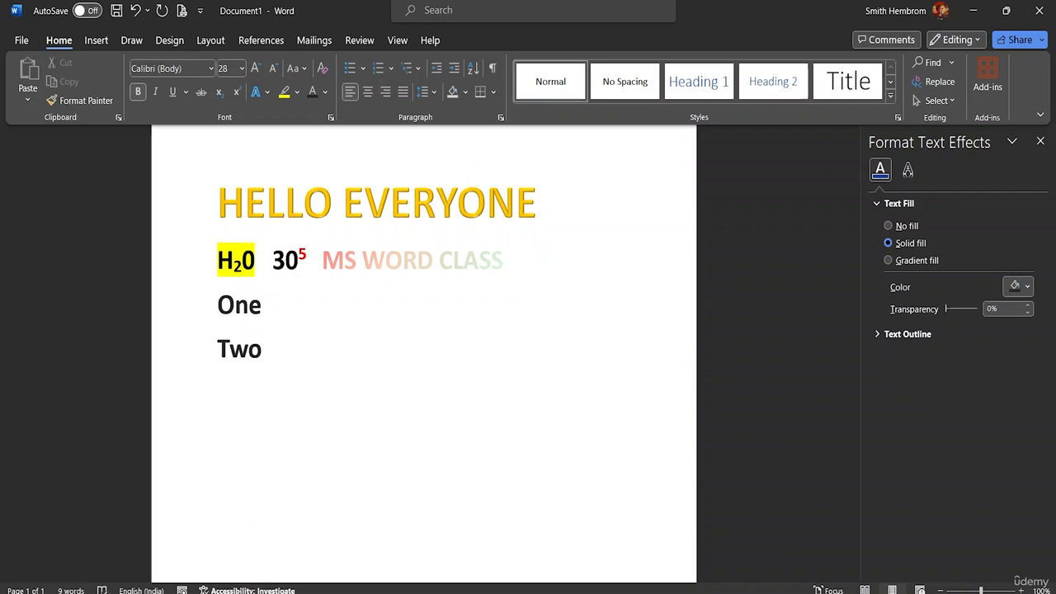
pyautogui.write('Three')
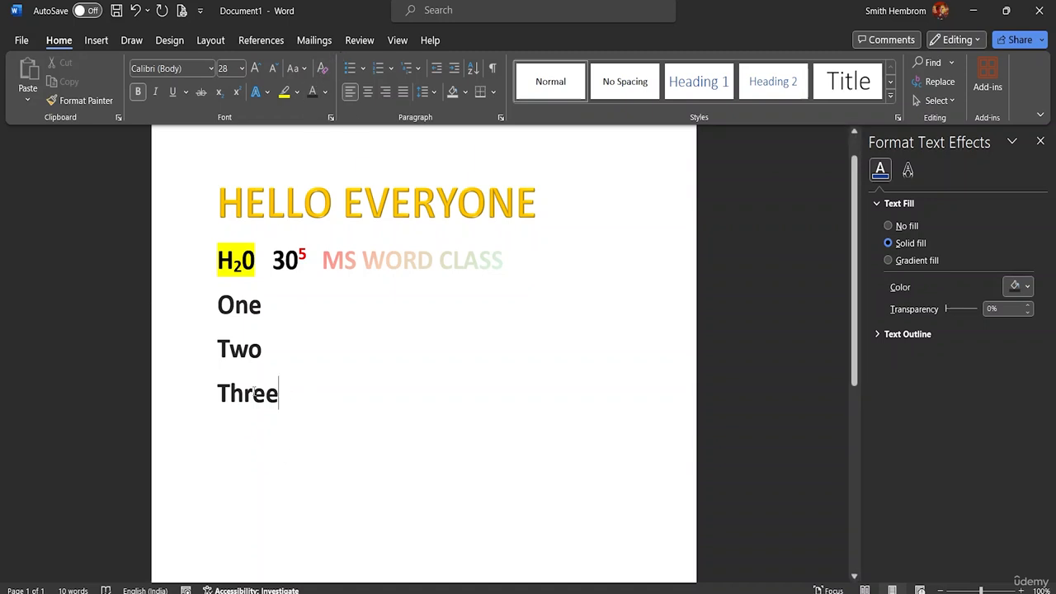
# Apply the multicolored cross picture bullet from the bullet library to the lines One, Two and Three
pyautogui.moveTo(254, 391); pyautogui.dragTo(219, 301)
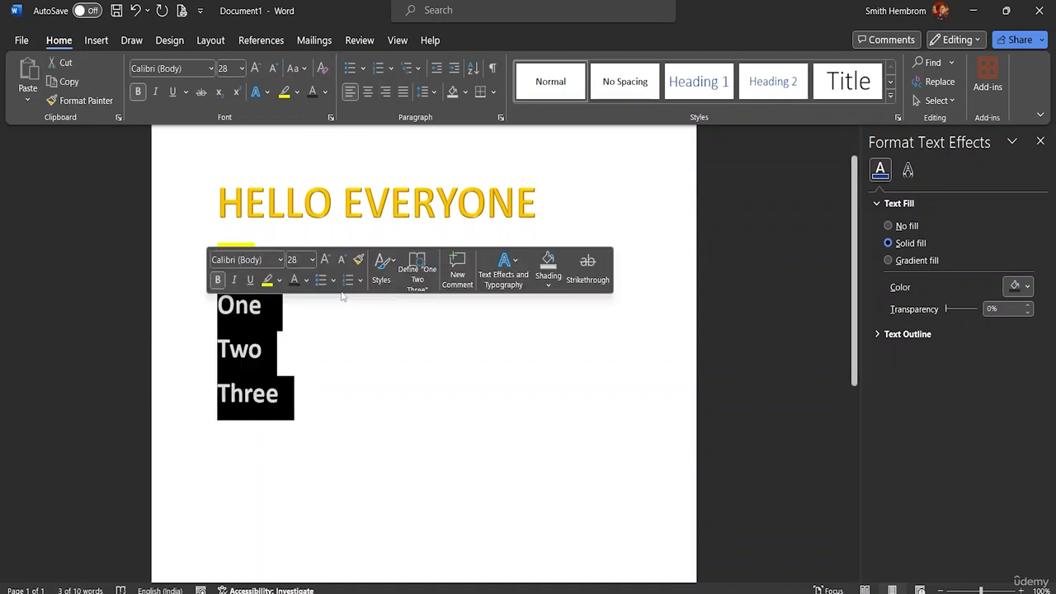
pyautogui.click(363, 68)
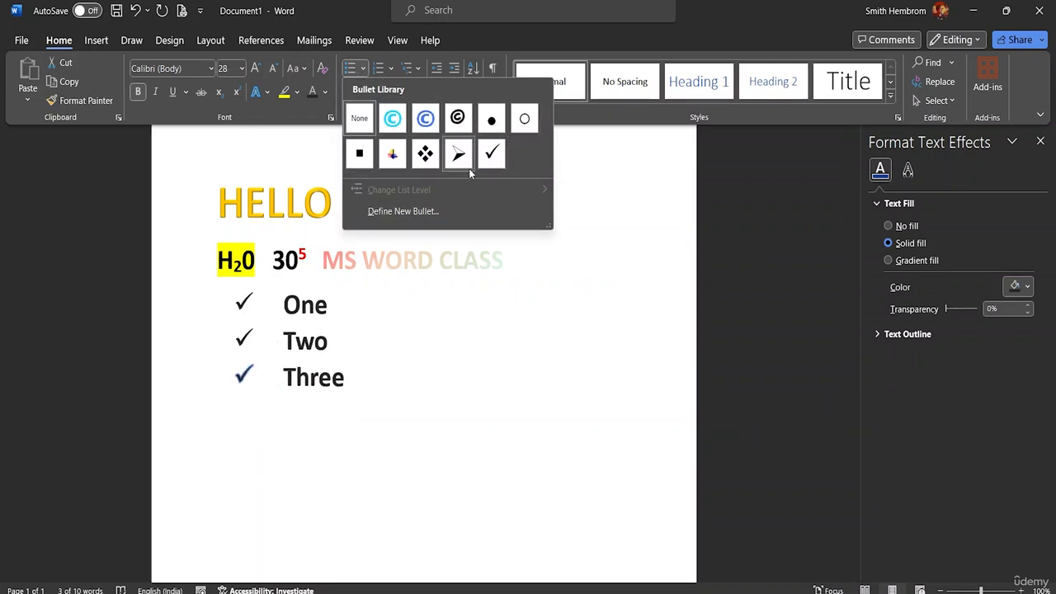
pyautogui.click(392, 161)
pyautogui.click(384, 379)
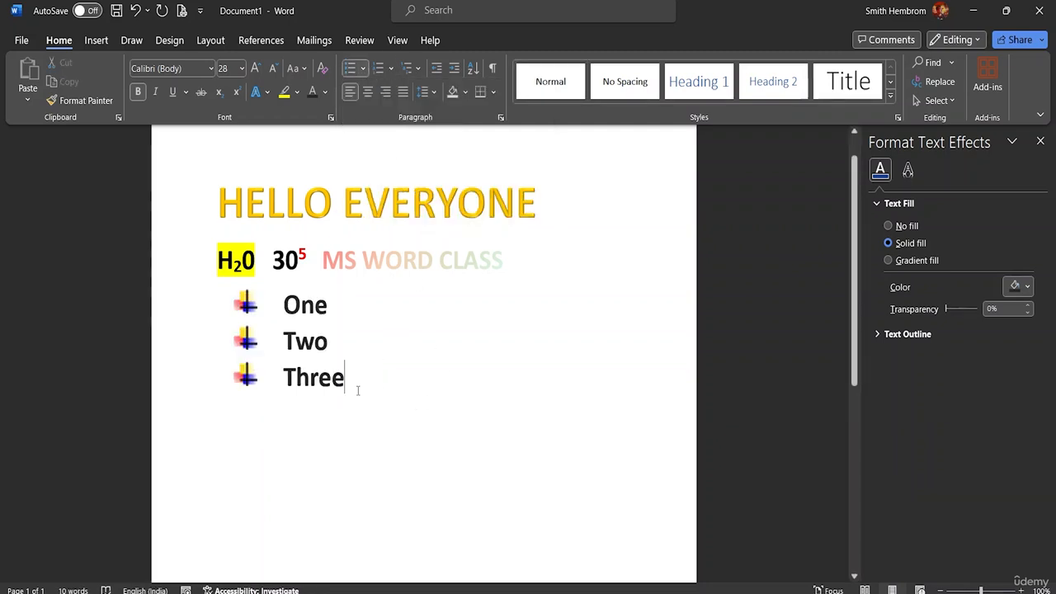
# Change the list One, Two, Three to the 1st., 2nd., 3rd. numbering format
pyautogui.moveTo(357, 390); pyautogui.dragTo(285, 298)
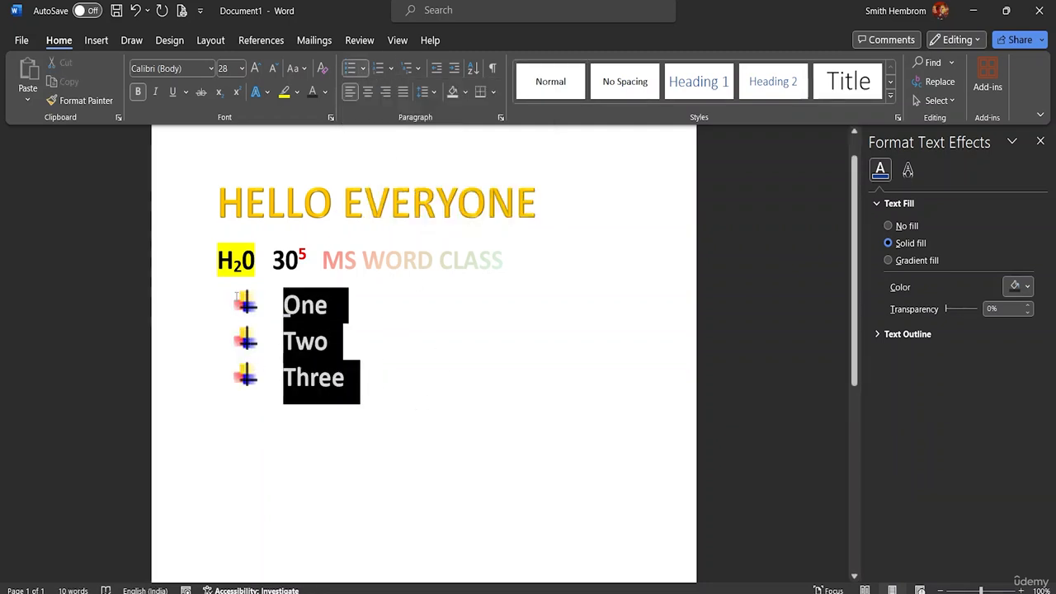
pyautogui.click(362, 70)
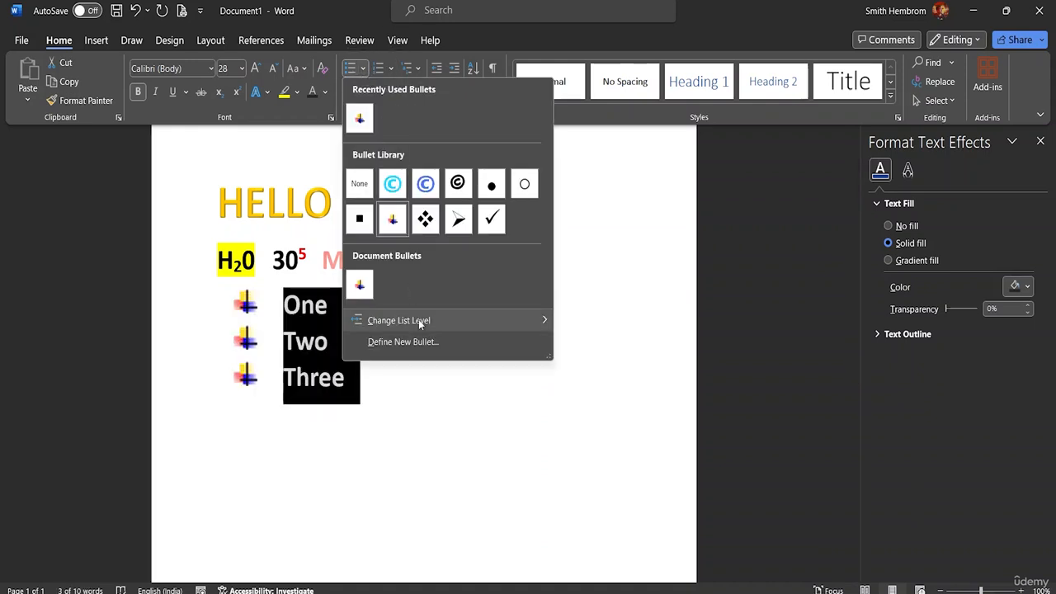
pyautogui.moveTo(418, 320)
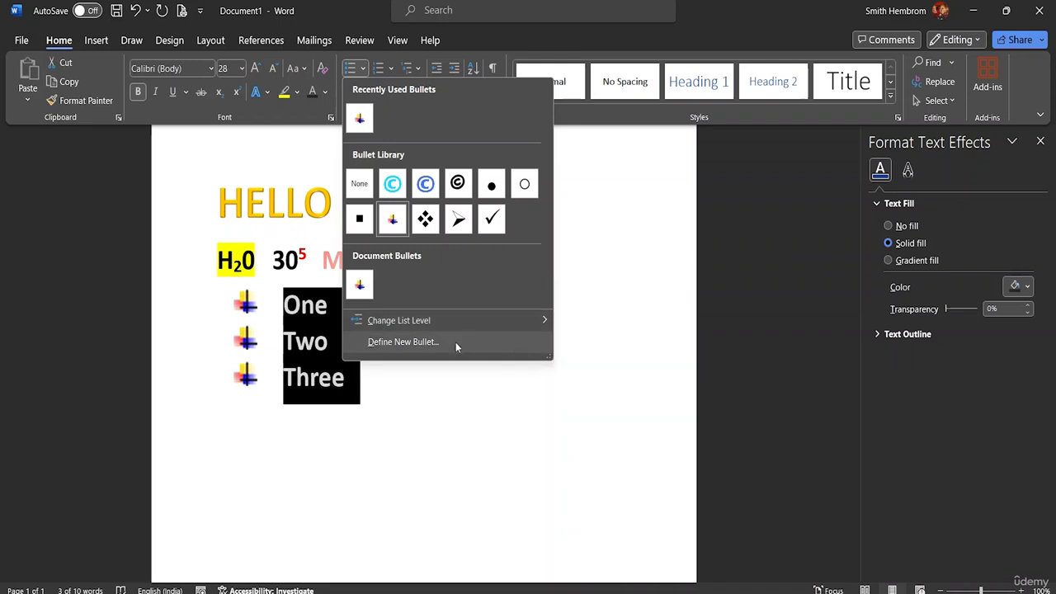
pyautogui.click(390, 68)
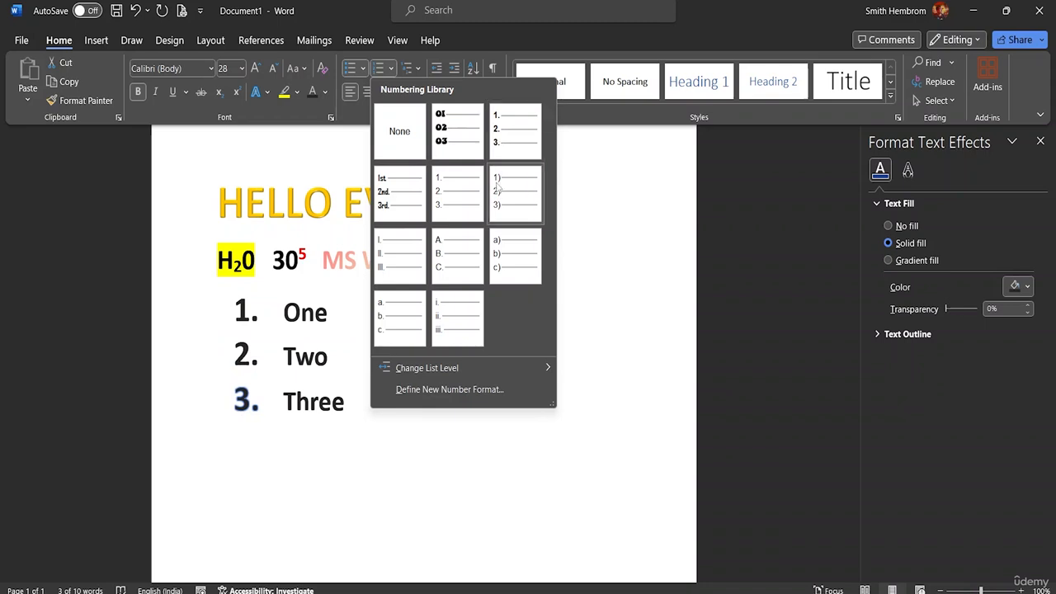
pyautogui.click(408, 204)
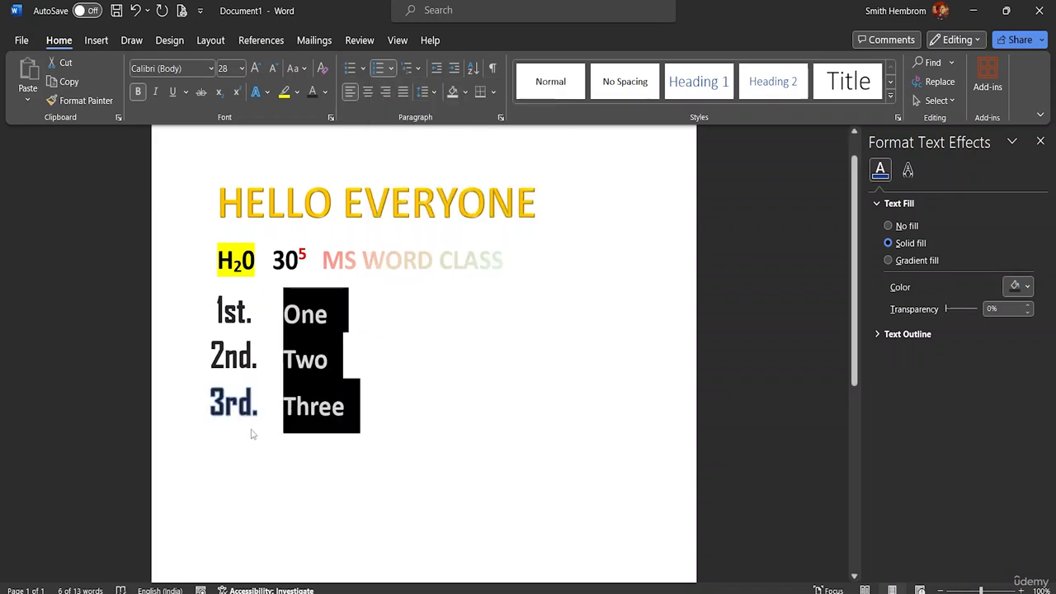
# Undo the ordinal numbering on the three-item list
pyautogui.click(260, 405)
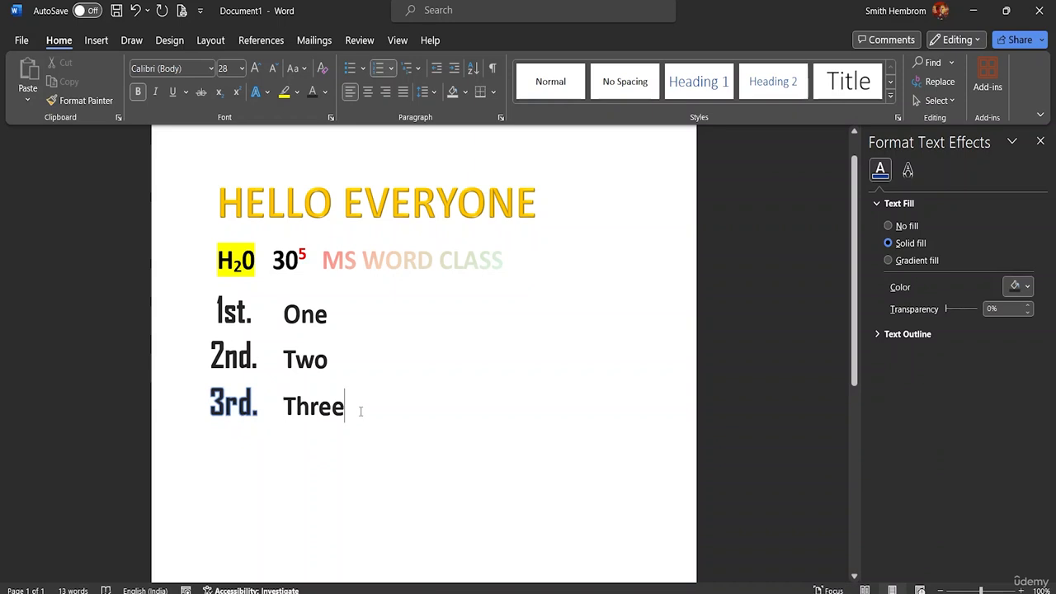
pyautogui.moveTo(359, 408); pyautogui.dragTo(226, 419)
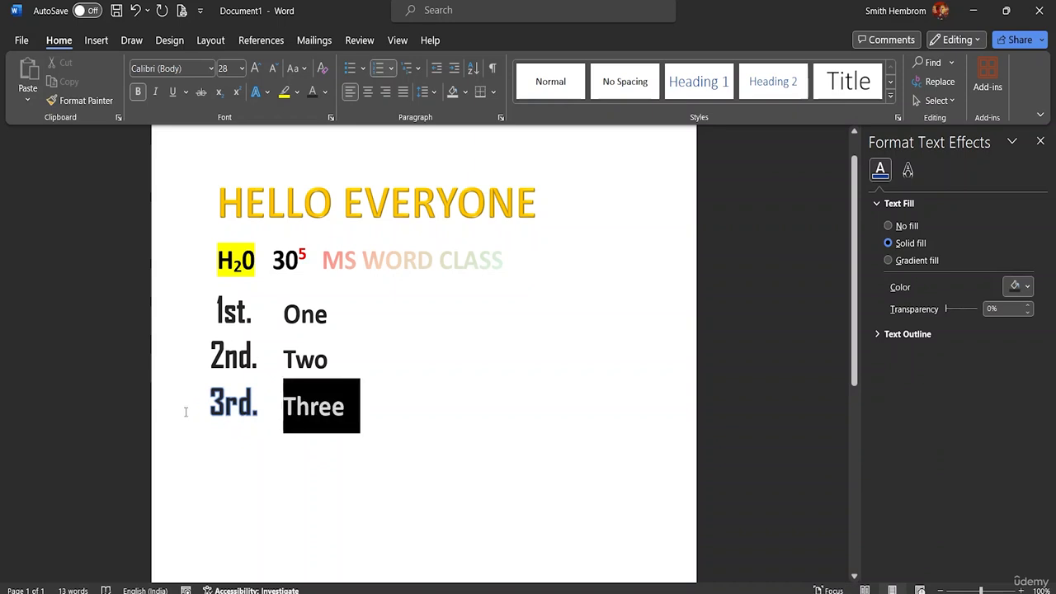
pyautogui.click(396, 426)
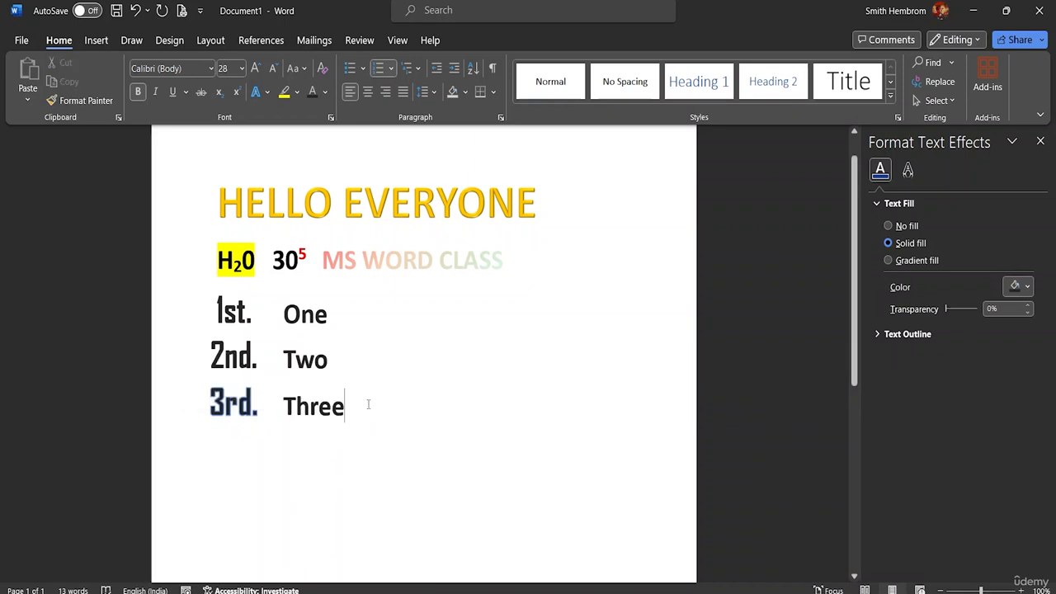
pyautogui.hotkey('ctrl', 'z')
pyautogui.click(398, 386)
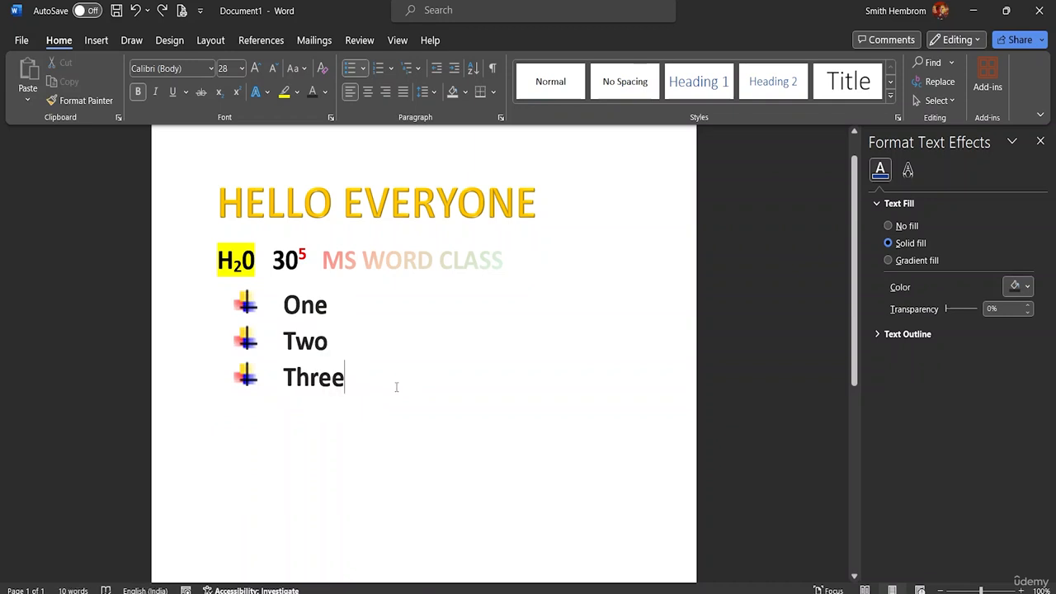
# Look through the multilevel list formats available for the bulleted list and leave the library without choosing one
pyautogui.click(417, 70)
pyautogui.moveTo(476, 254)
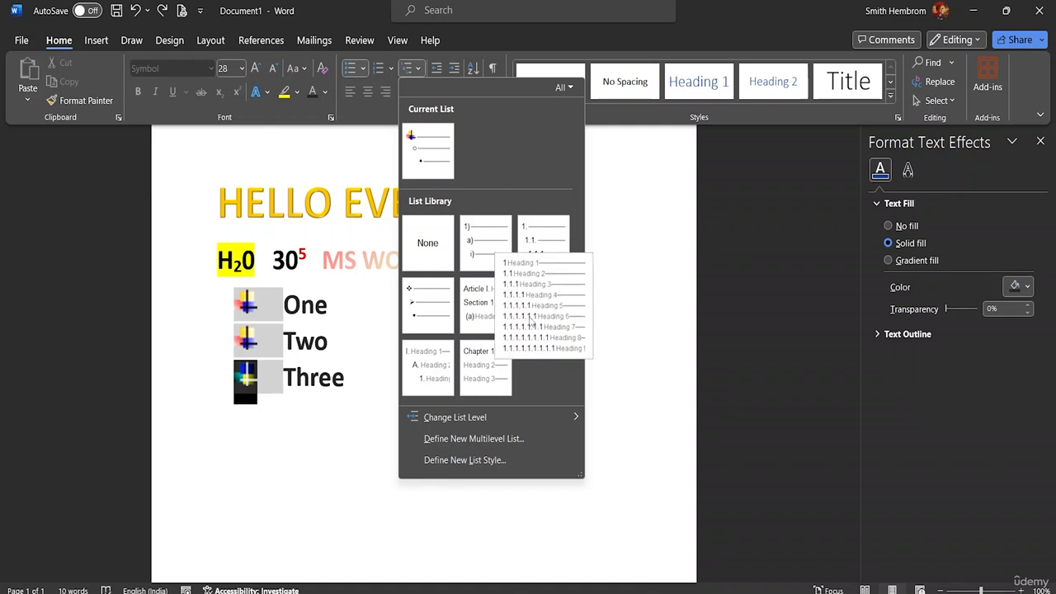
pyautogui.moveTo(478, 319)
pyautogui.moveTo(491, 369)
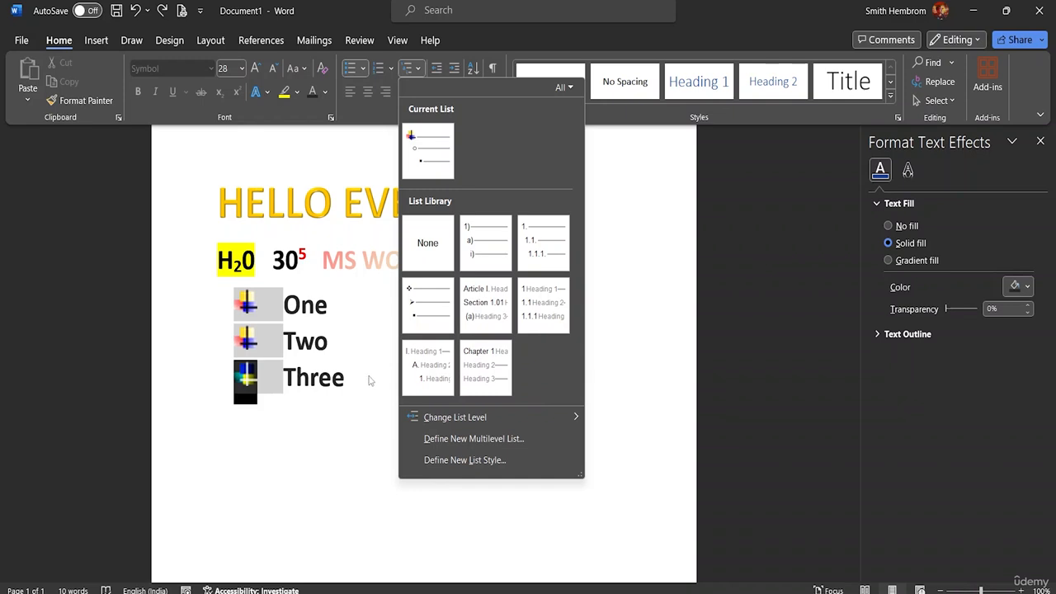
pyautogui.click(355, 299)
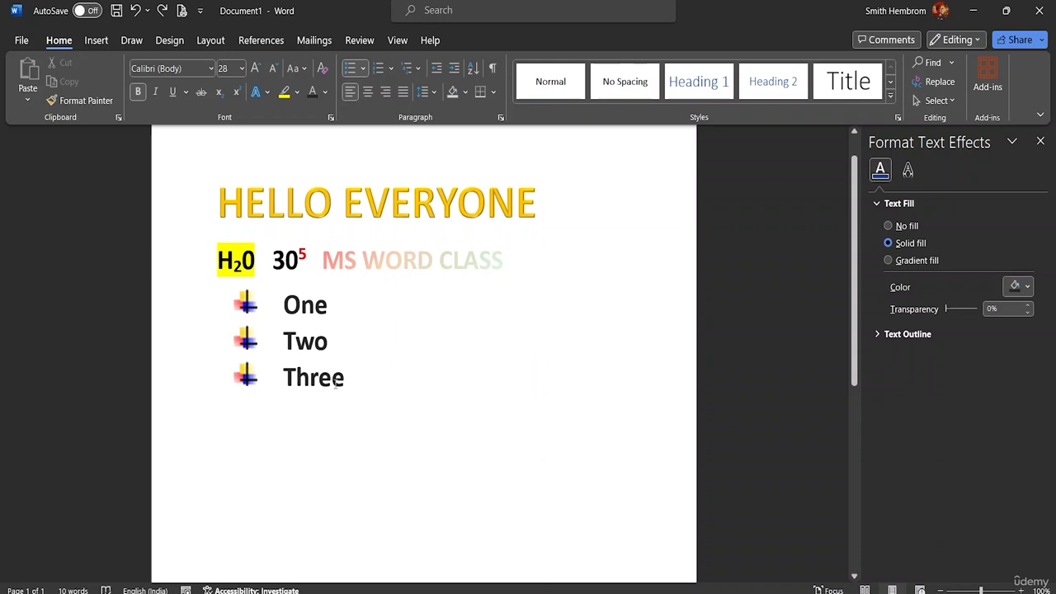
# Try center and right alignment on the three bulleted items, settle on justified, and set their line spacing to 1.0
pyautogui.moveTo(359, 385); pyautogui.dragTo(283, 304)
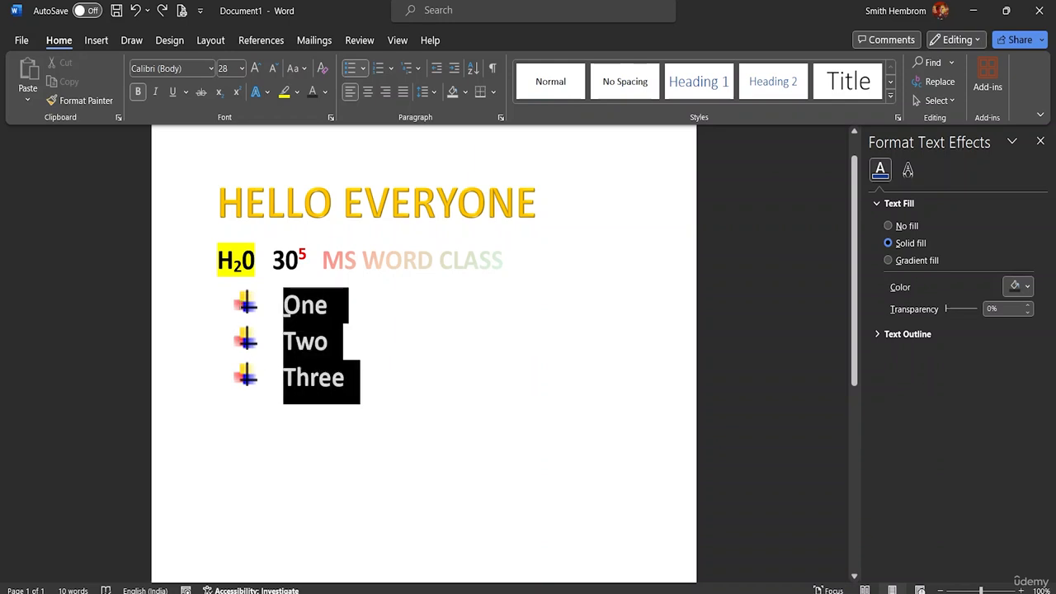
pyautogui.click(368, 92)
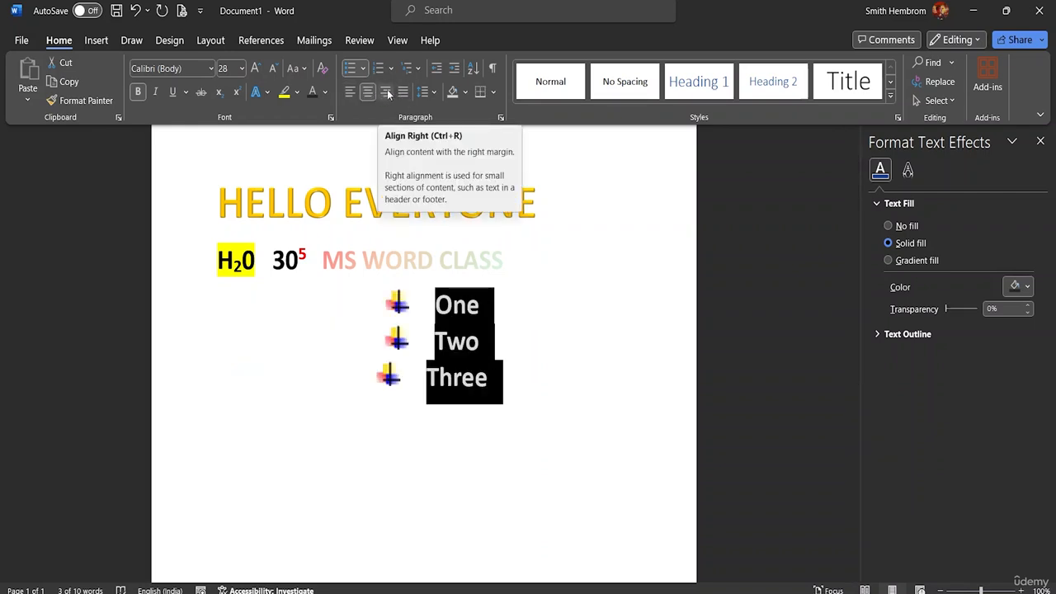
pyautogui.click(386, 92)
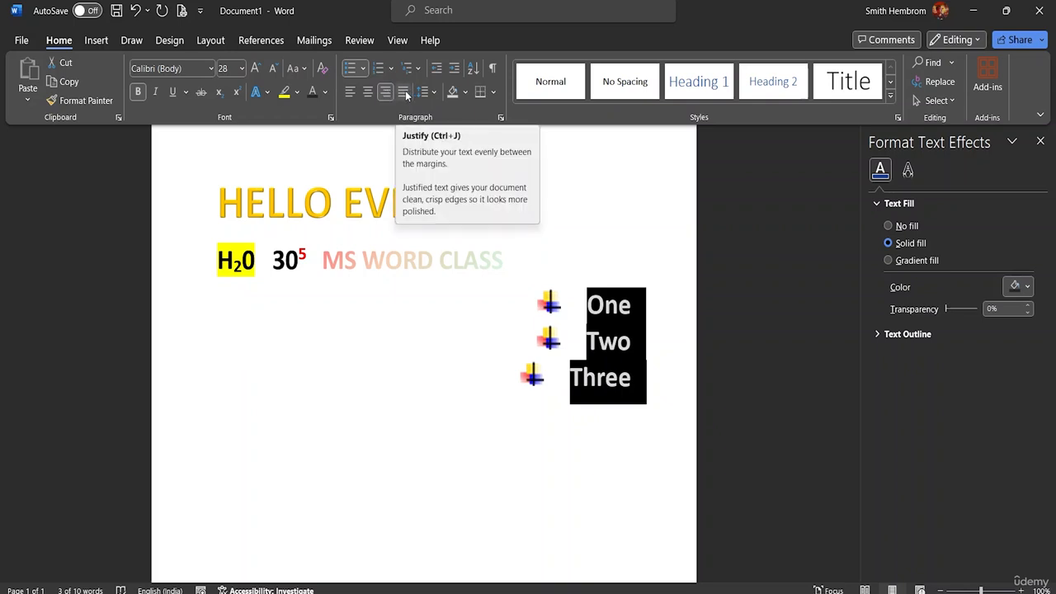
pyautogui.click(405, 95)
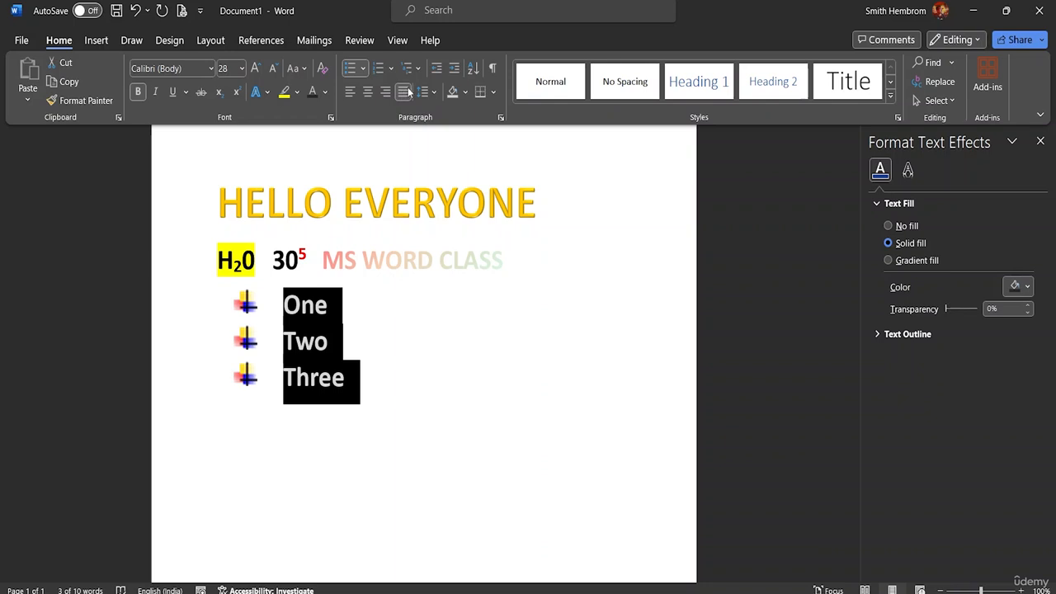
pyautogui.click(434, 92)
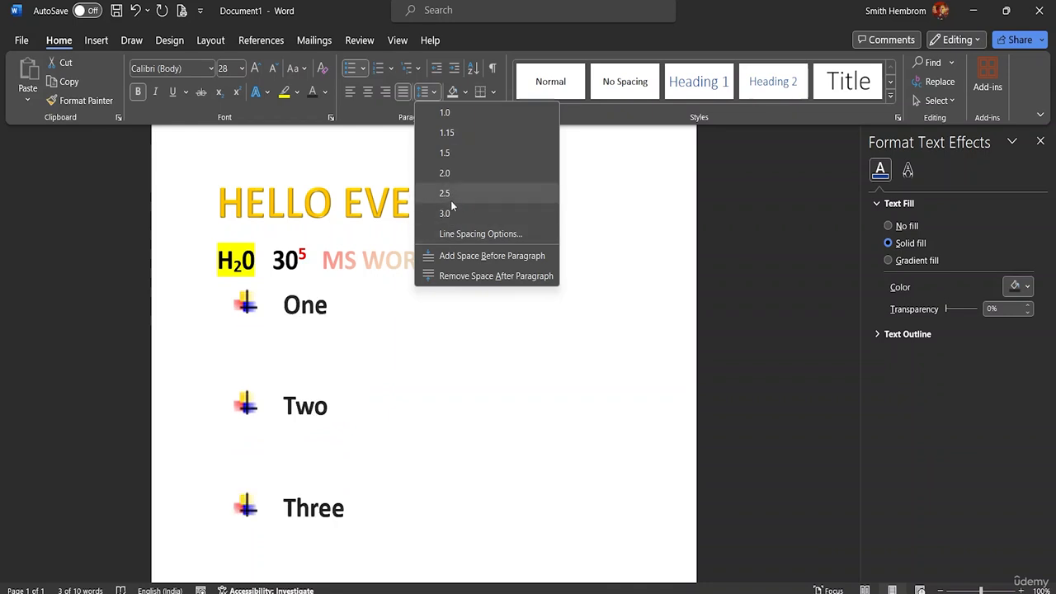
pyautogui.click(450, 112)
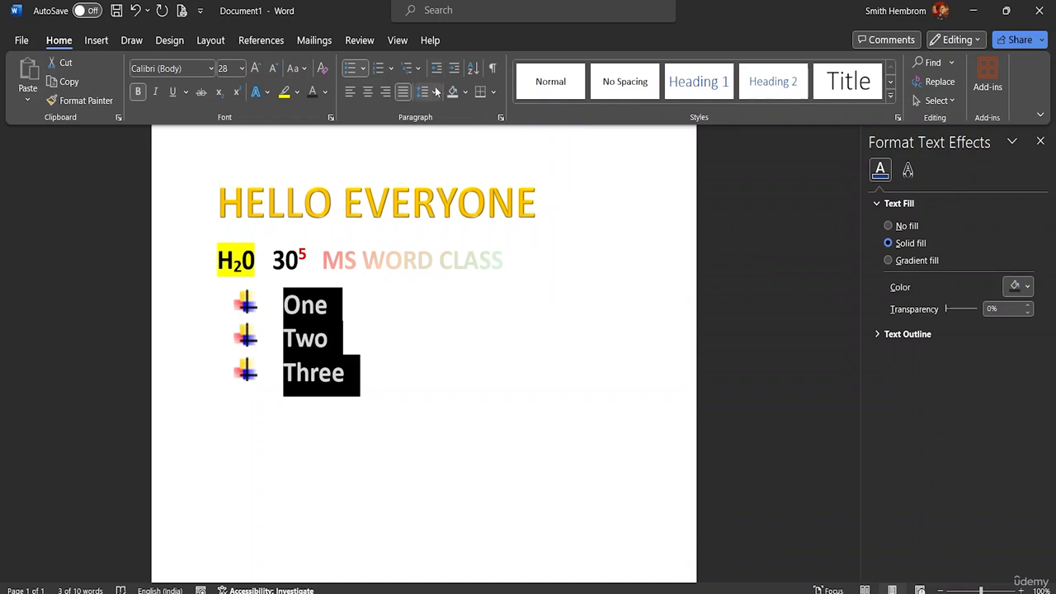
# Open the existing document 4 file-sample_500kB from the MS Word Advanced Resource File folder
pyautogui.click(36, 39)
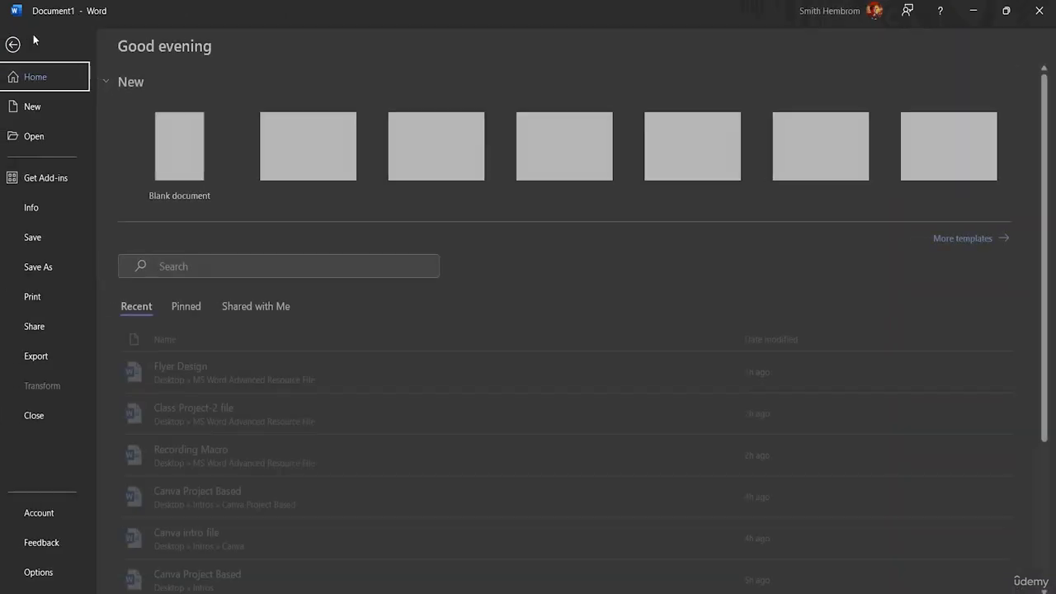
pyautogui.click(41, 136)
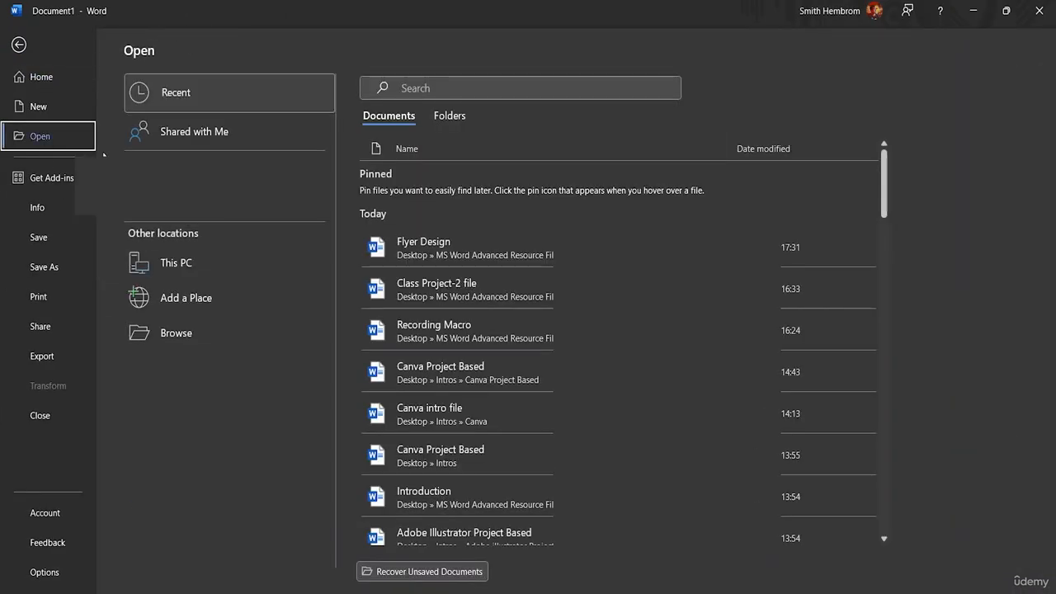
pyautogui.click(204, 329)
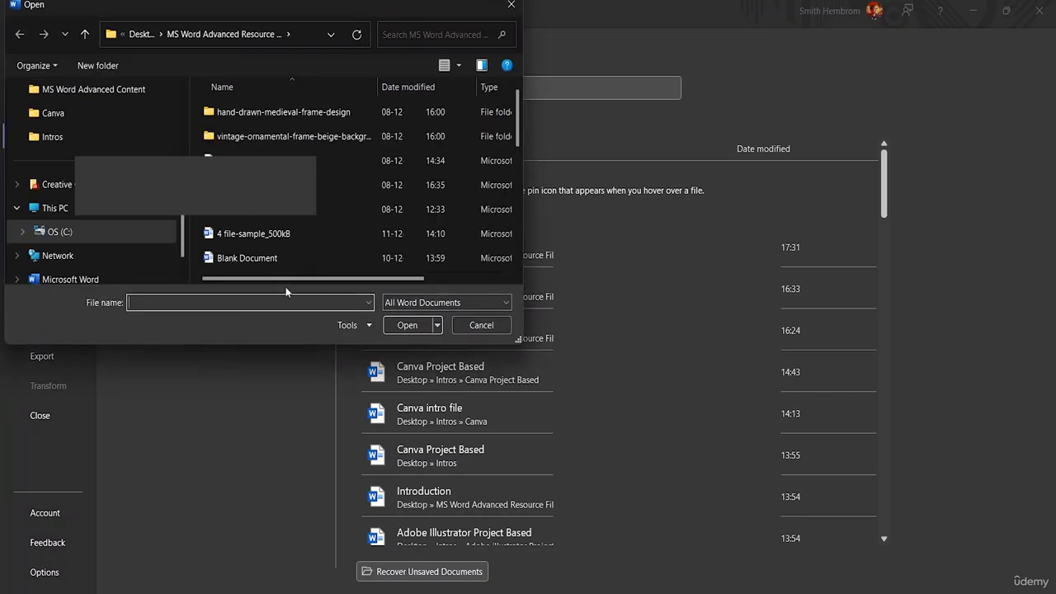
pyautogui.scroll(-2, 355, 186)
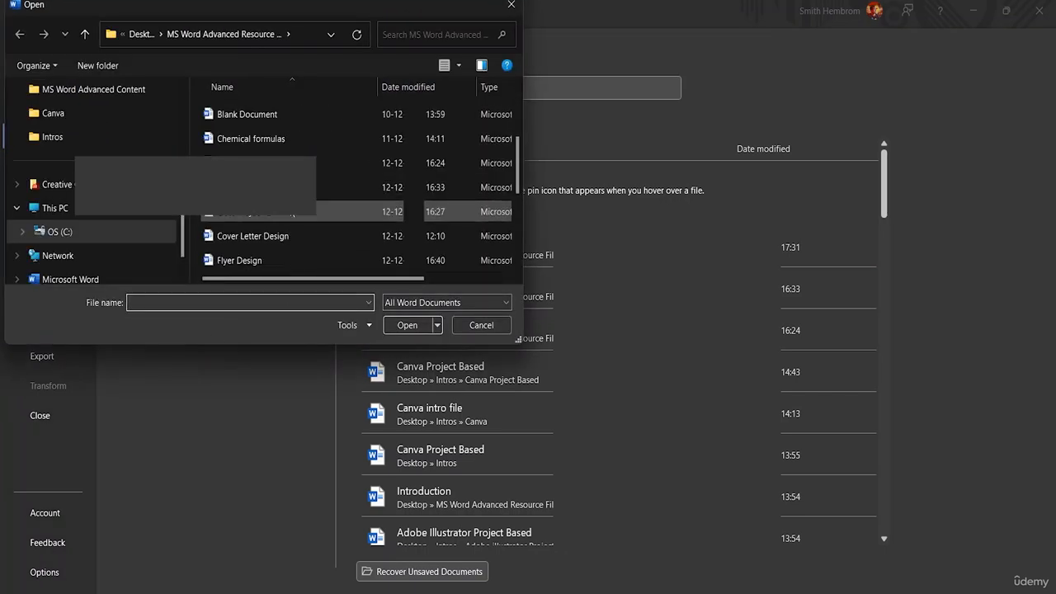
pyautogui.scroll(2, 355, 186)
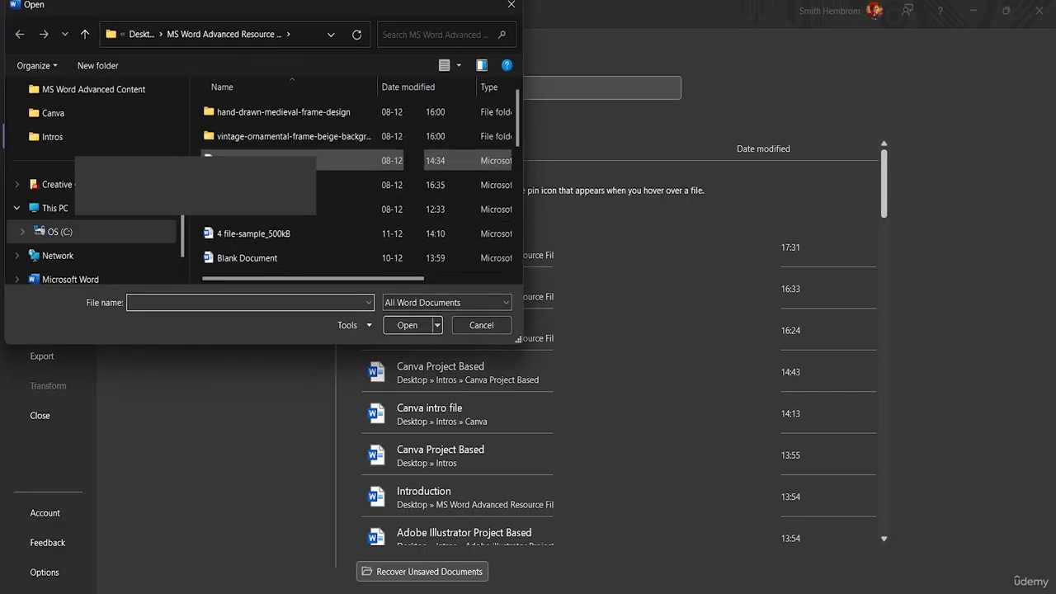
pyautogui.click(276, 236)
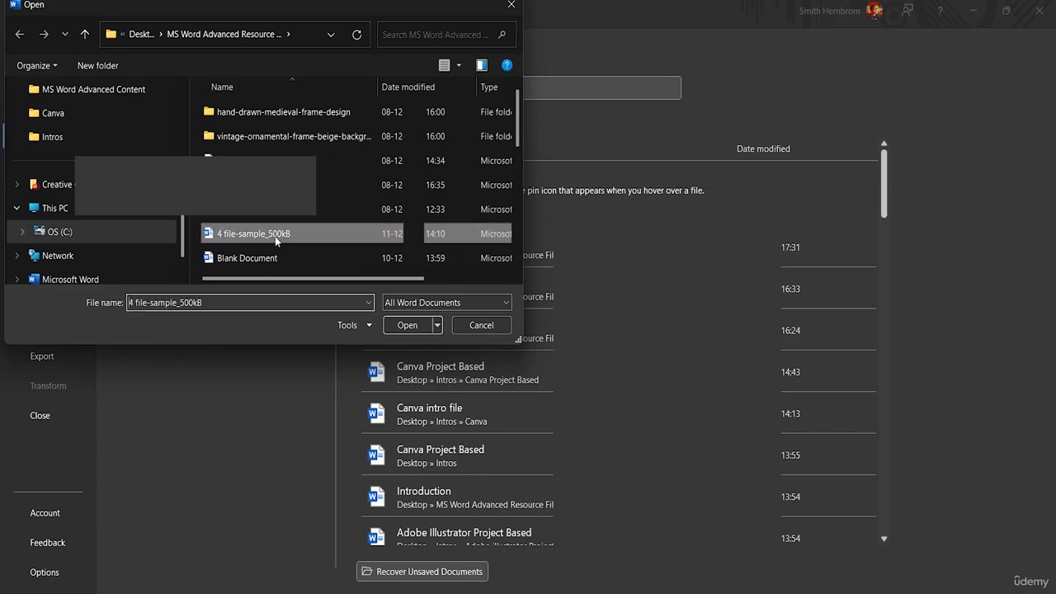
pyautogui.click(397, 326)
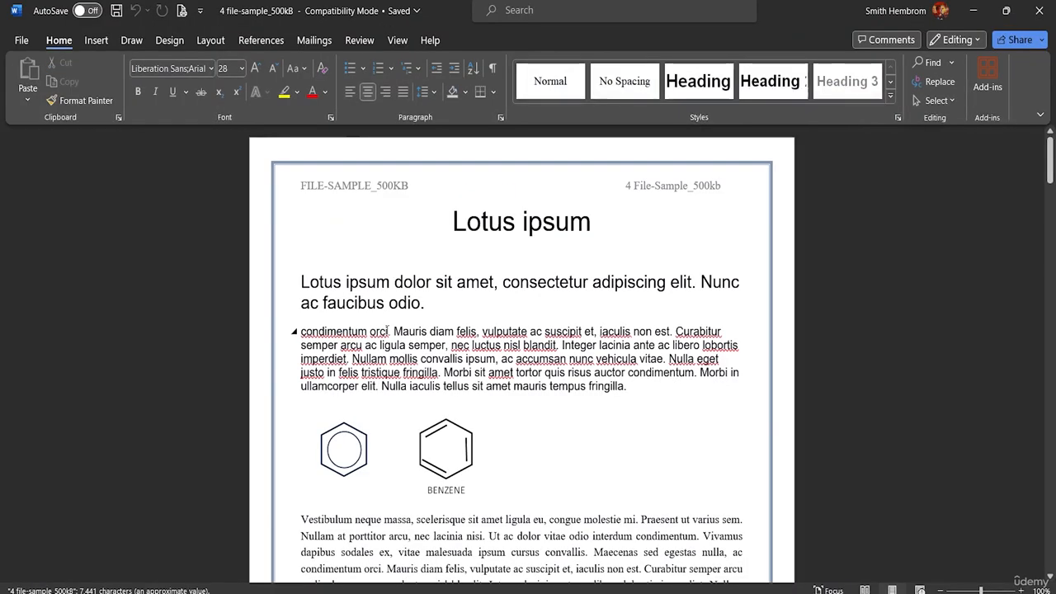
# Try decreasing the indent of the page 2 paragraph starting "In non mauris justo", and increase its left indent by three levels
pyautogui.scroll(-12, 433, 349)
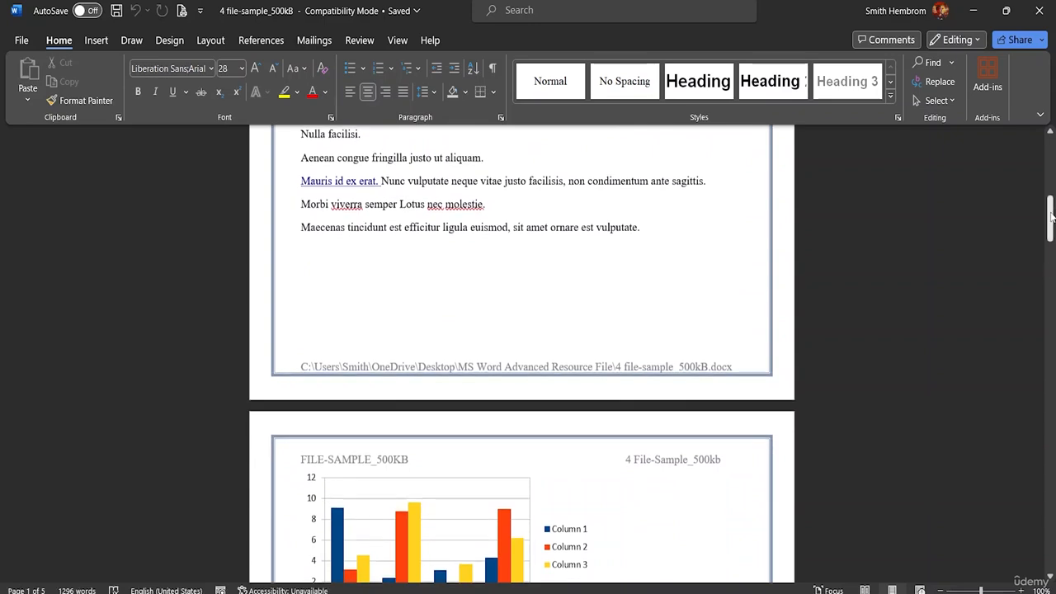
pyautogui.moveTo(1049, 216); pyautogui.dragTo(1049, 276)
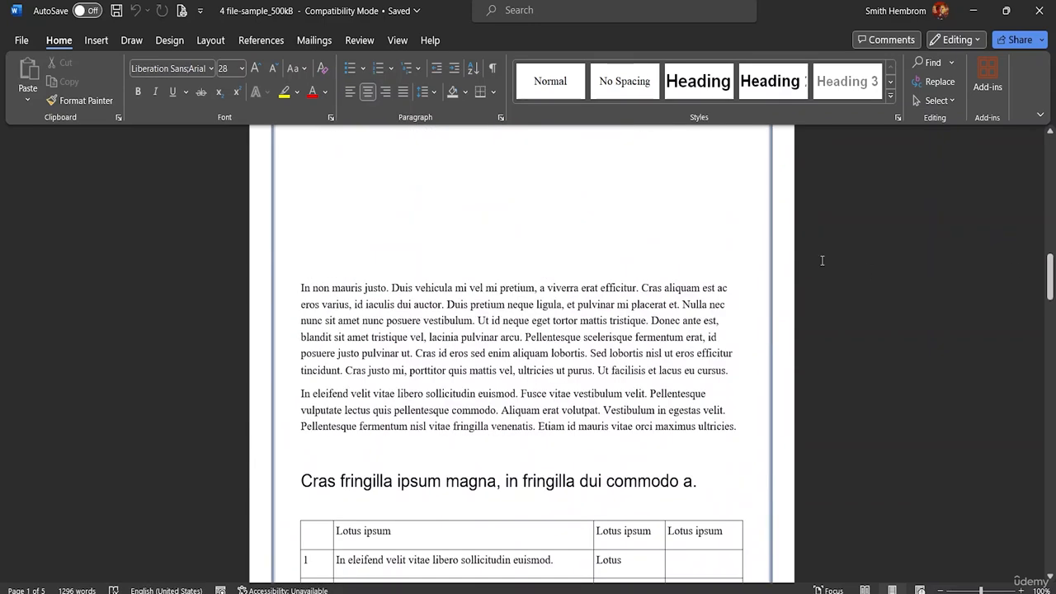
pyautogui.click(300, 289)
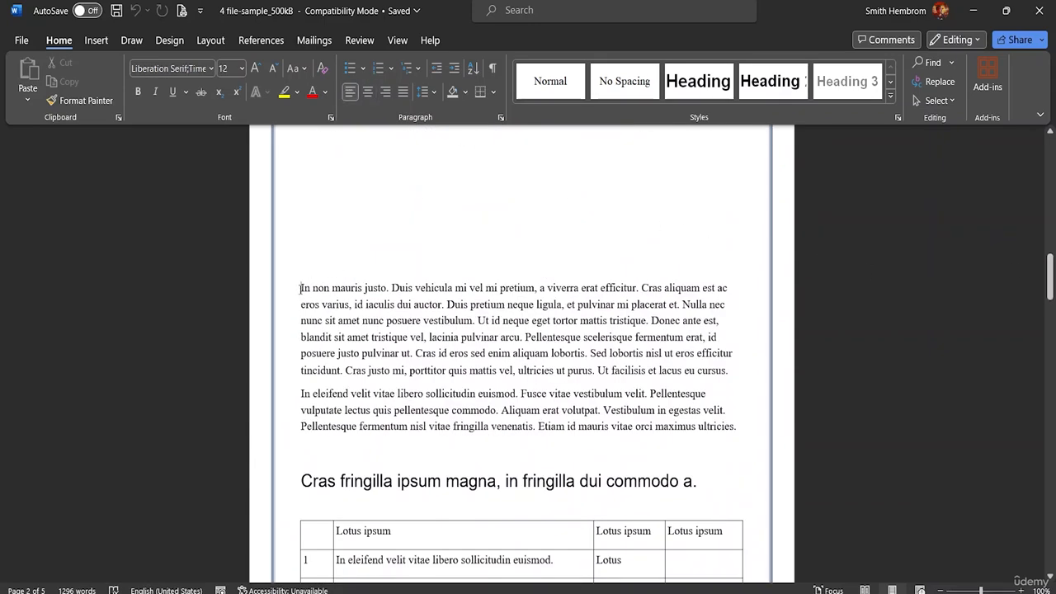
pyautogui.click(437, 71)
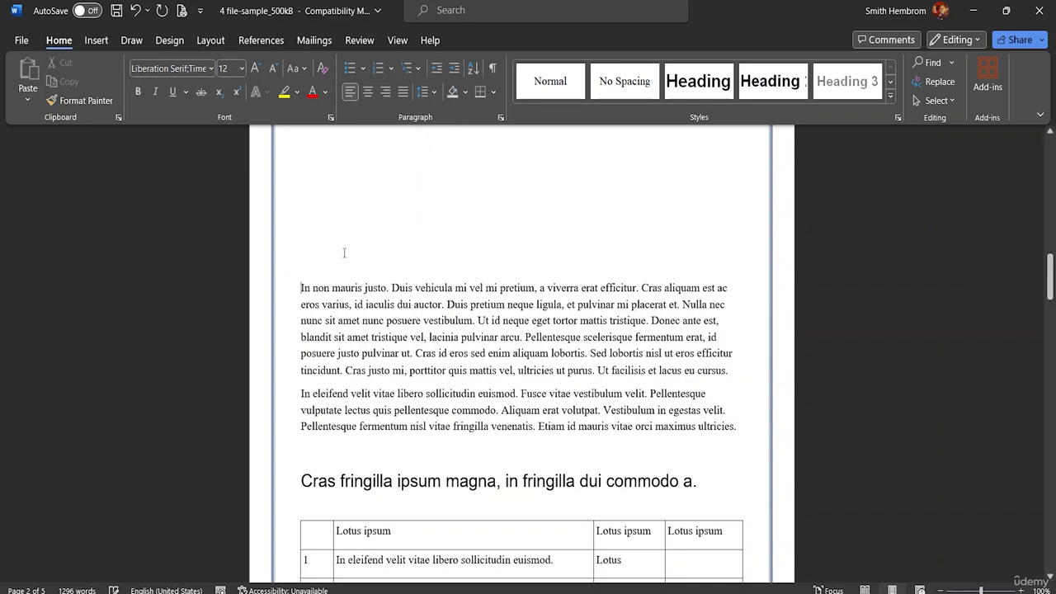
pyautogui.click(454, 70)
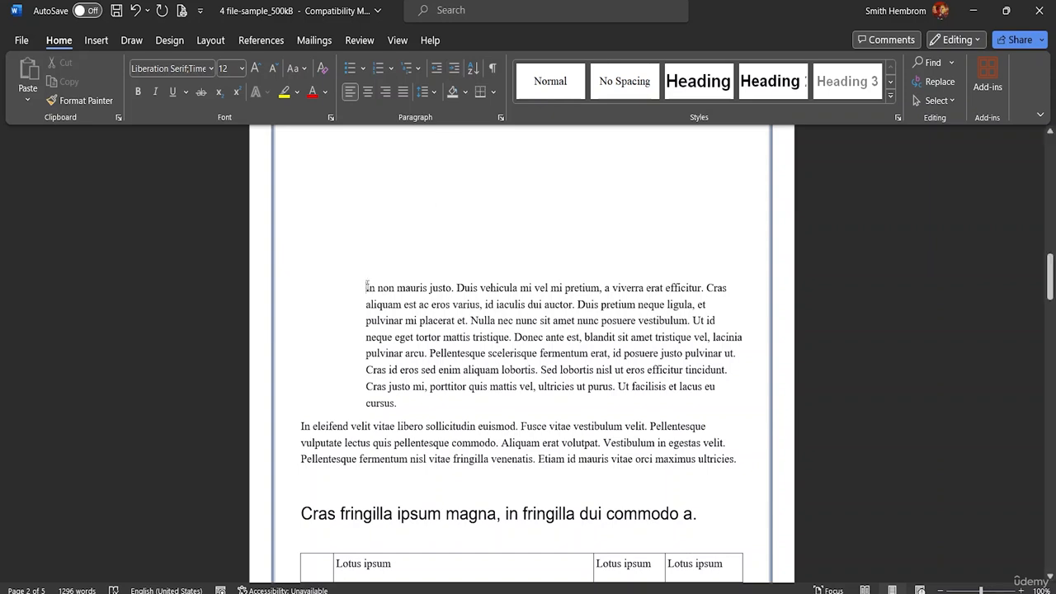
pyautogui.click(457, 70)
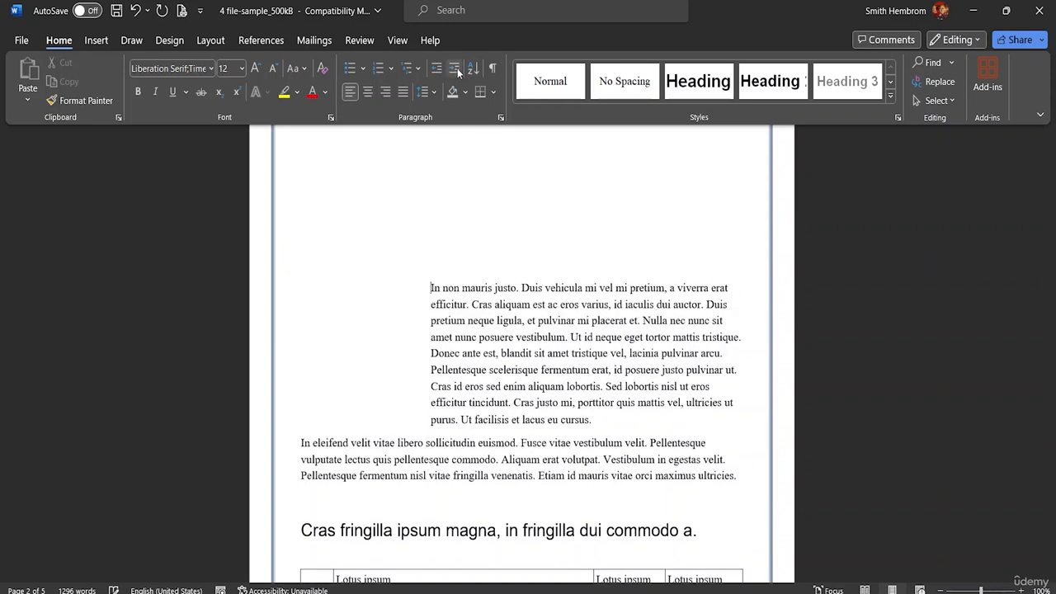
pyautogui.click(457, 72)
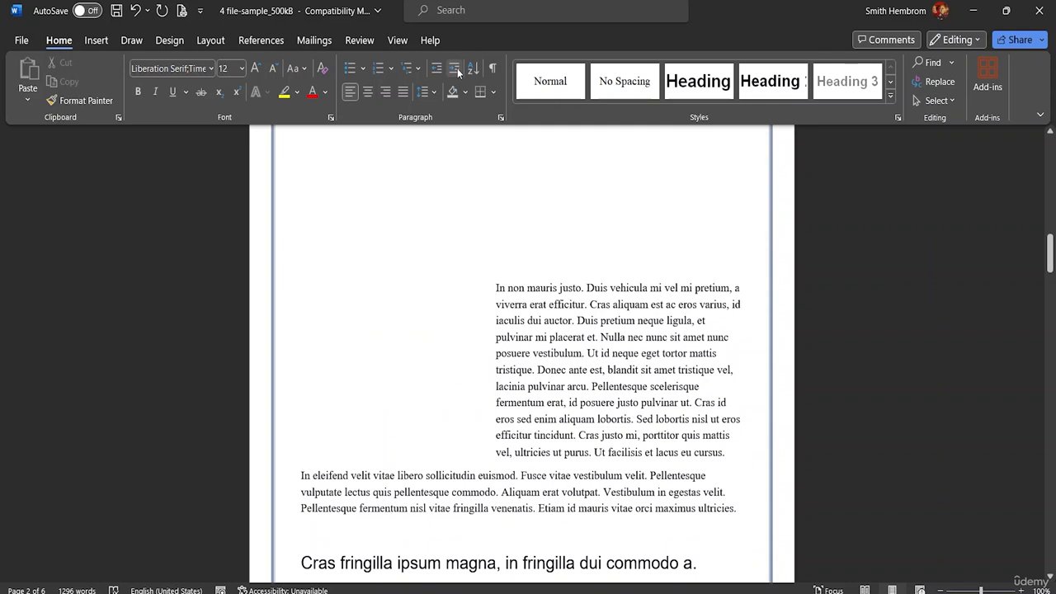
# Decrease the indent of the paragraph starting "In non mauris justo" until it aligns with the page's left margin
pyautogui.click(440, 71)
pyautogui.click(440, 71)
pyautogui.click(439, 71)
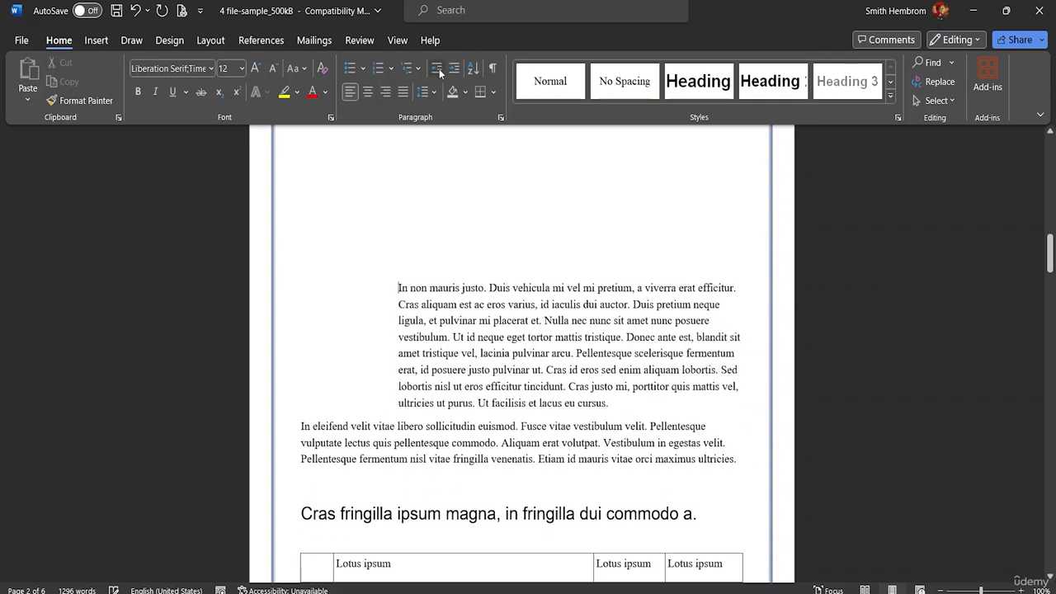
pyautogui.click(440, 71)
pyautogui.click(440, 72)
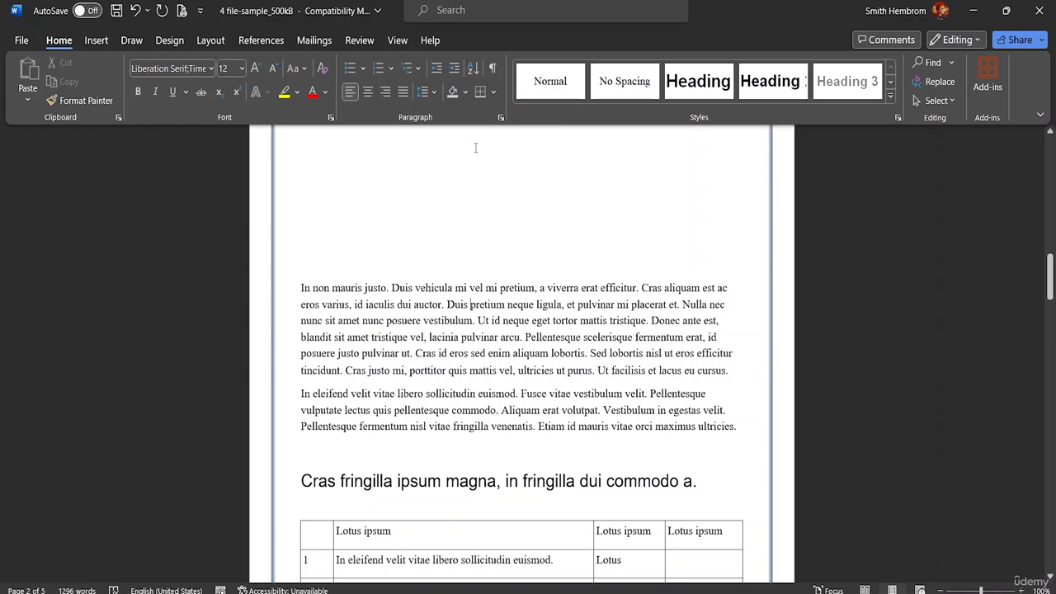
# Shade the paragraph starting "In non mauris justo" with the lightest tint of the orange theme color
pyautogui.click(465, 91)
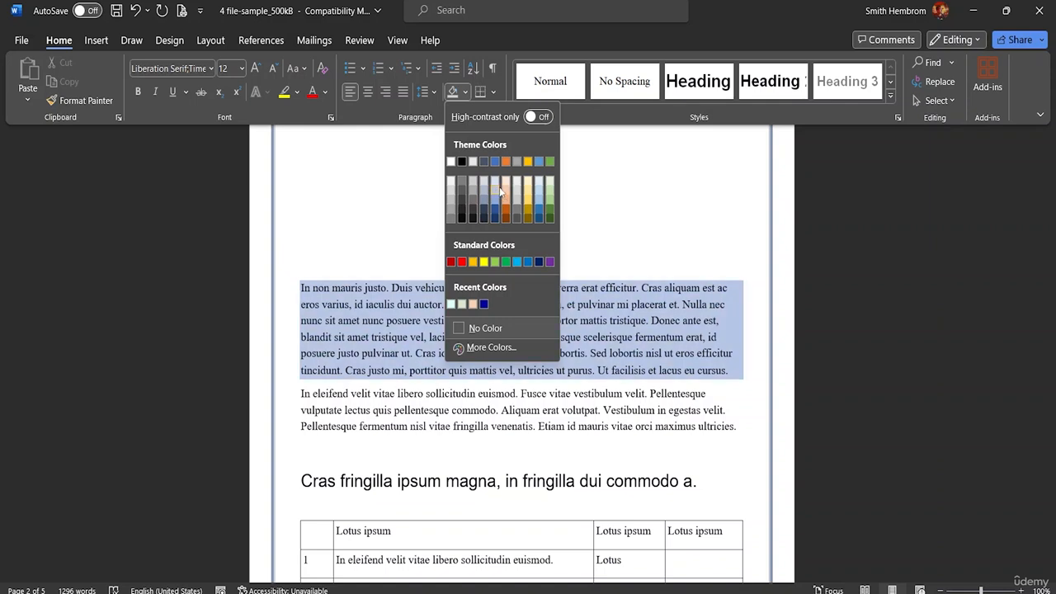
pyautogui.click(505, 183)
pyautogui.click(514, 204)
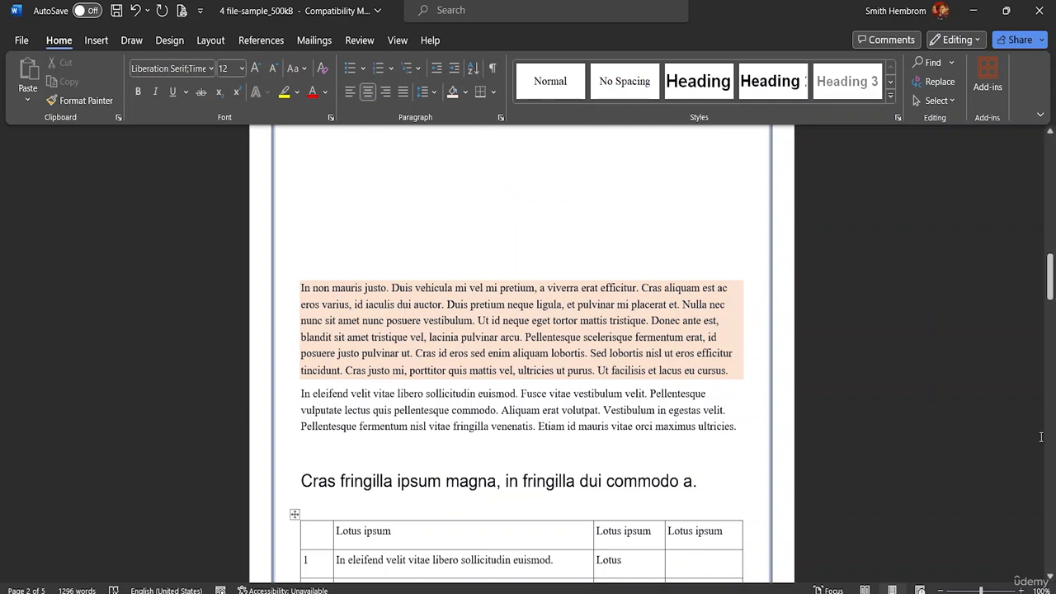
# Try inside borders on the heading "Cras fringilla ipsum magna, in fringilla dui commodo a." and give it a bottom border
pyautogui.moveTo(698, 481); pyautogui.dragTo(302, 487)
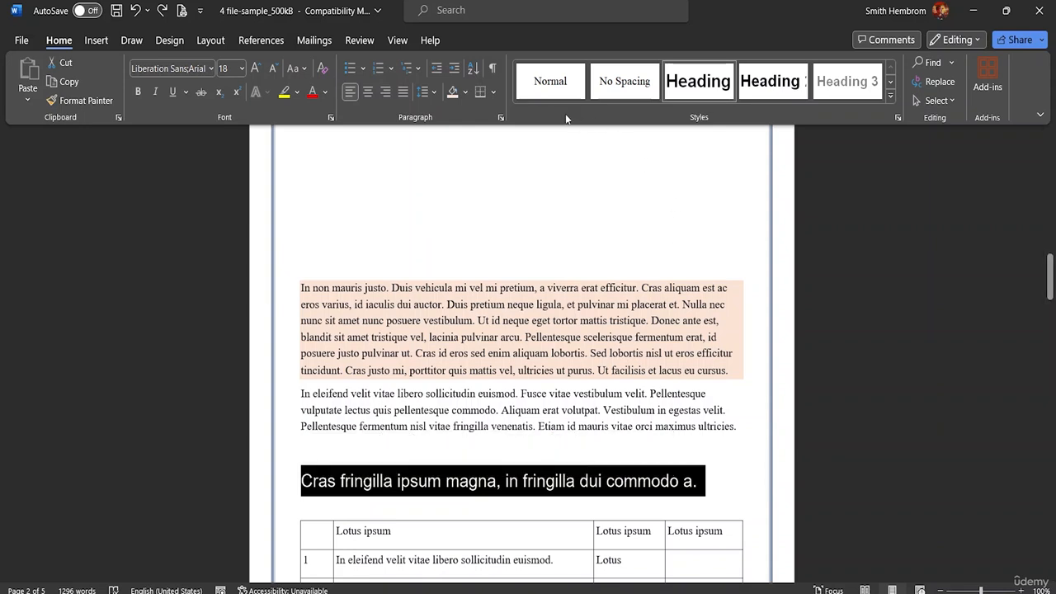
pyautogui.click(492, 94)
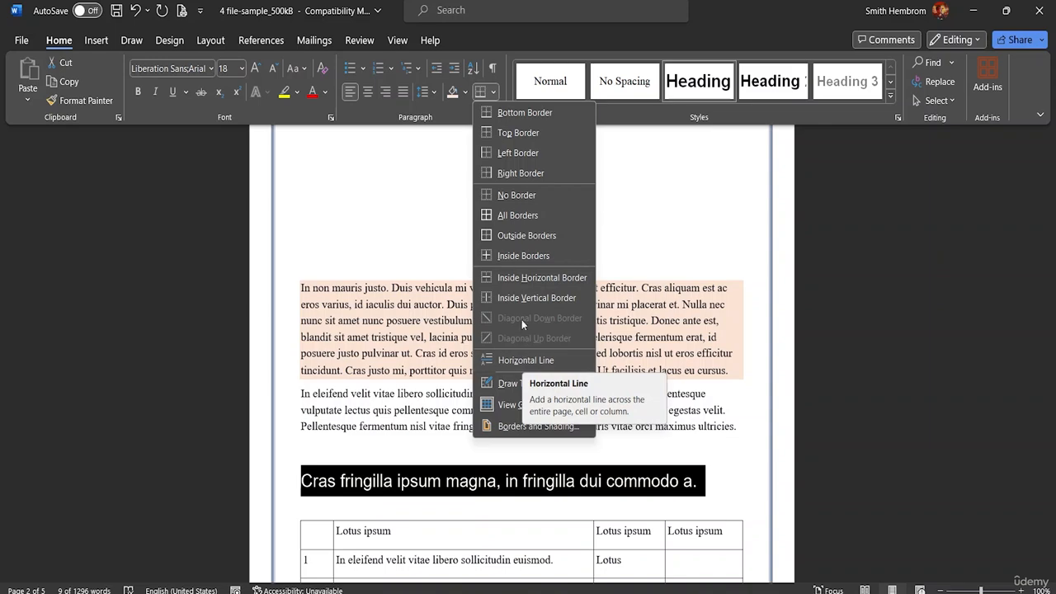
pyautogui.click(518, 260)
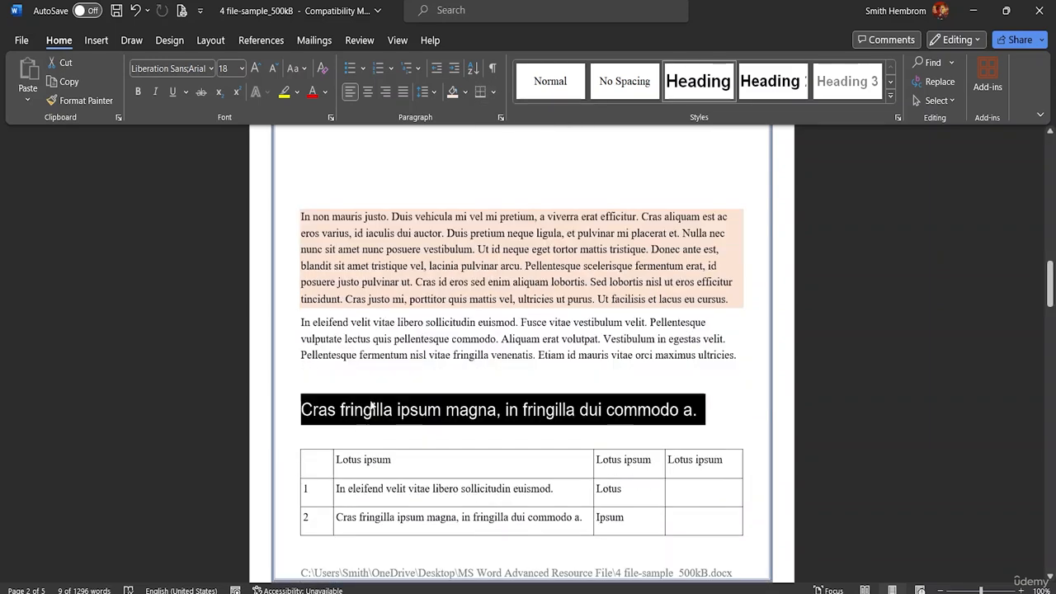
pyautogui.click(492, 93)
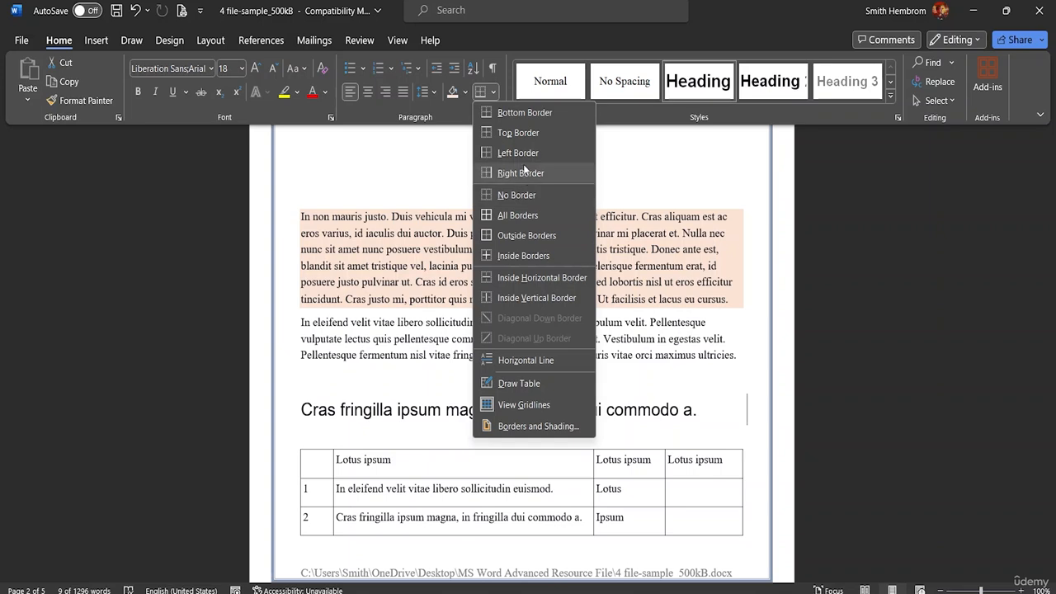
pyautogui.click(525, 116)
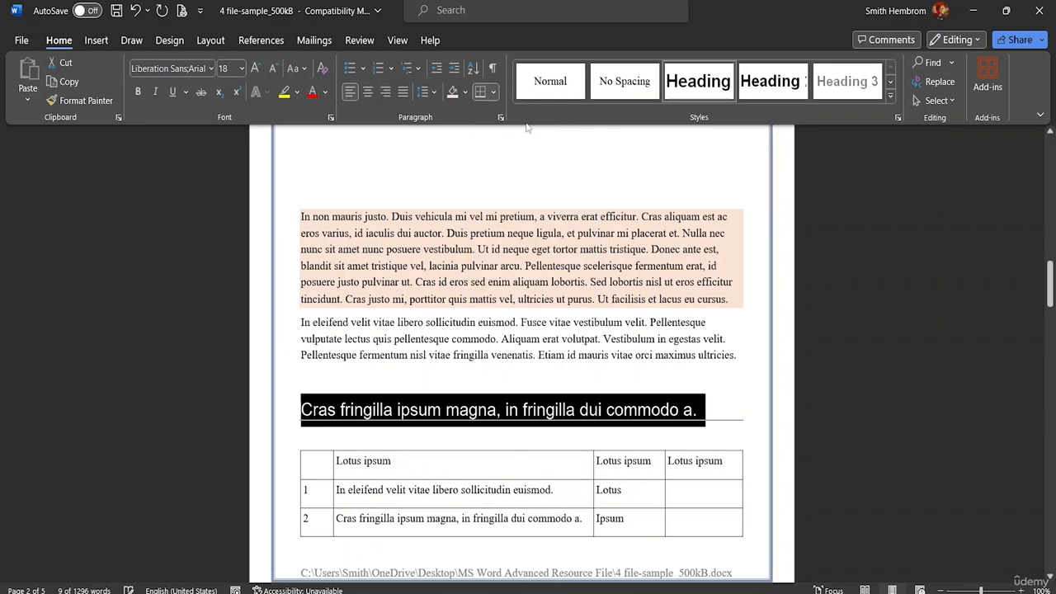
pyautogui.click(493, 91)
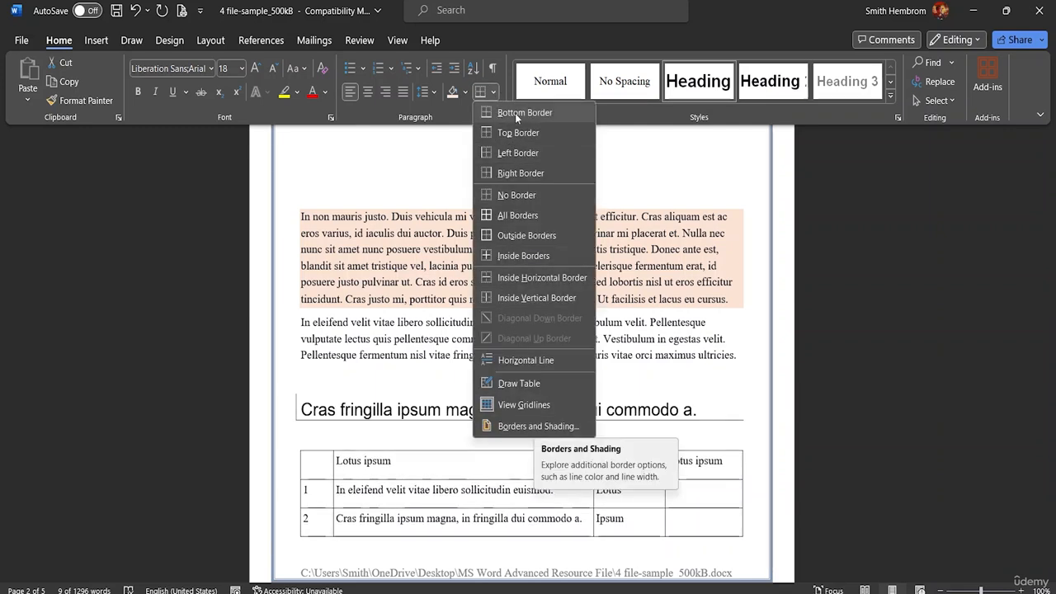
pyautogui.click(493, 85)
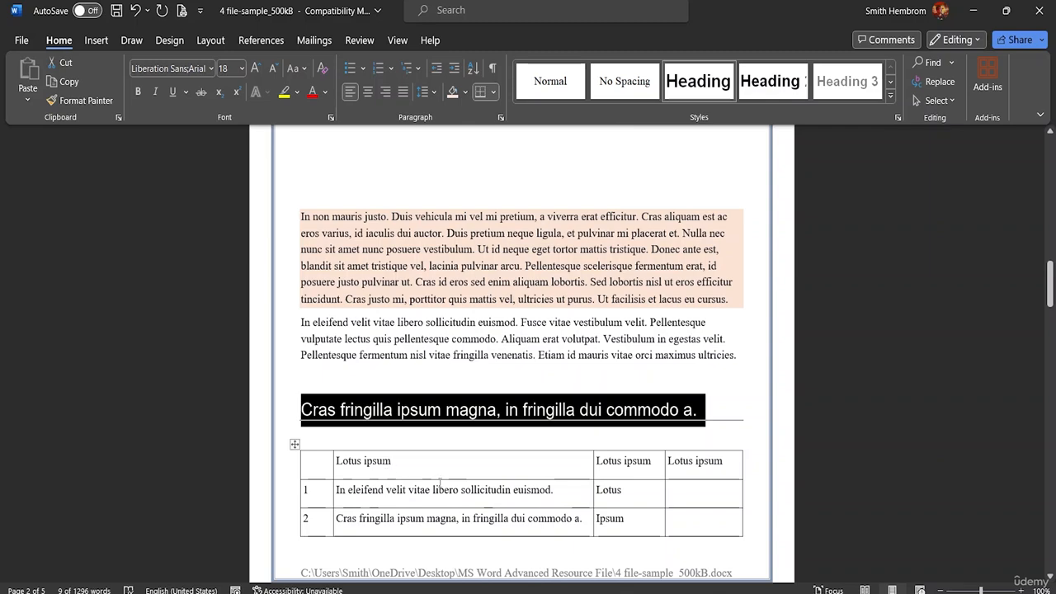
pyautogui.scroll(4, 437, 295)
pyautogui.scroll(12, 437, 294)
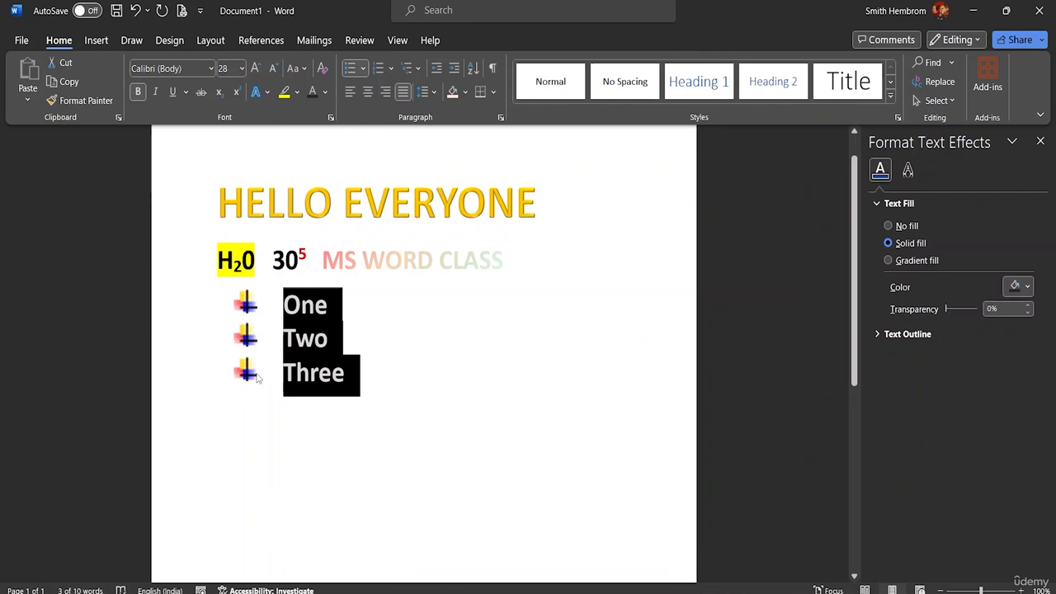
# In Document1, add a blank line below the bulleted item Three, undoing the blank item misplaced above it, and remove the line's bullet
pyautogui.click(271, 379)
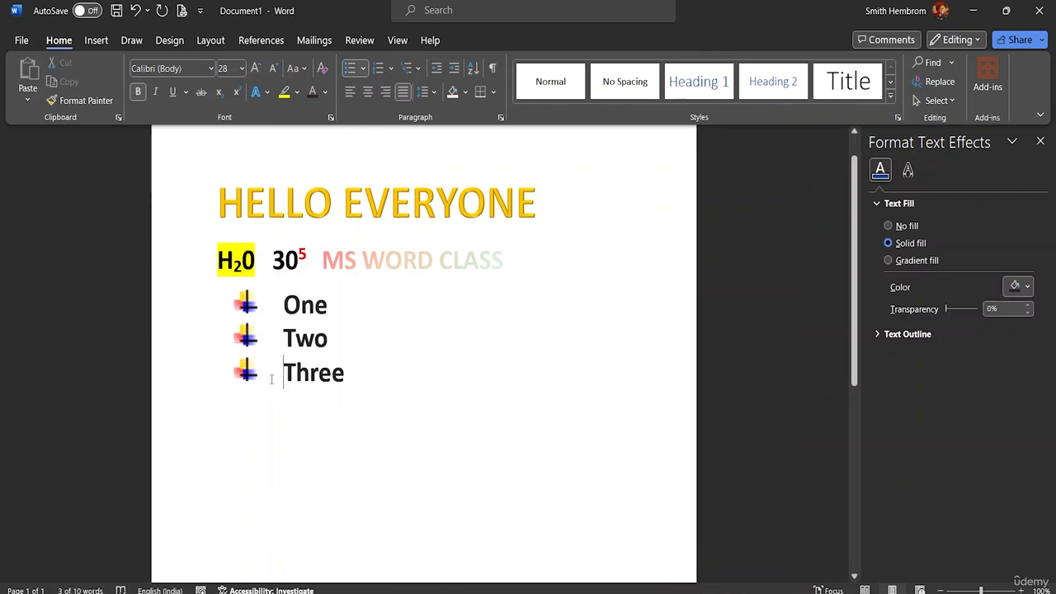
pyautogui.moveTo(349, 378); pyautogui.dragTo(283, 377)
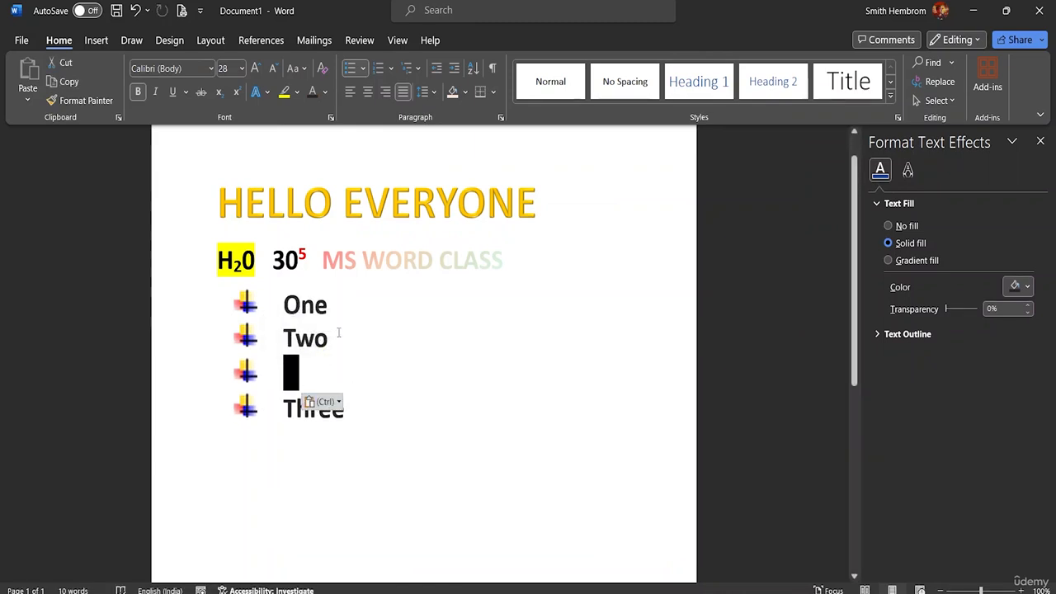
pyautogui.moveTo(340, 337); pyautogui.dragTo(276, 339)
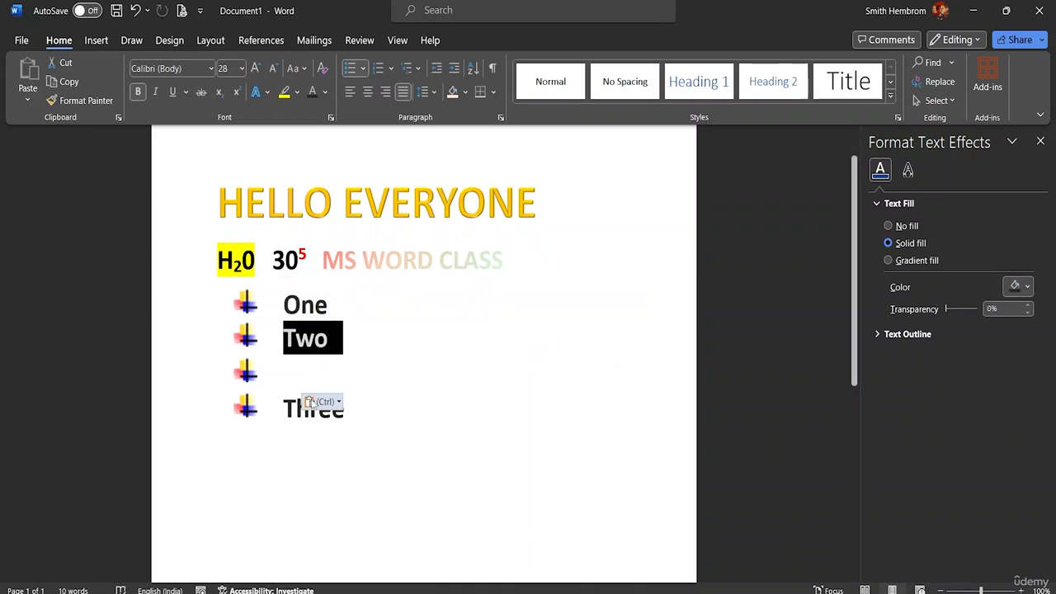
pyautogui.click(293, 408)
pyautogui.click(344, 402)
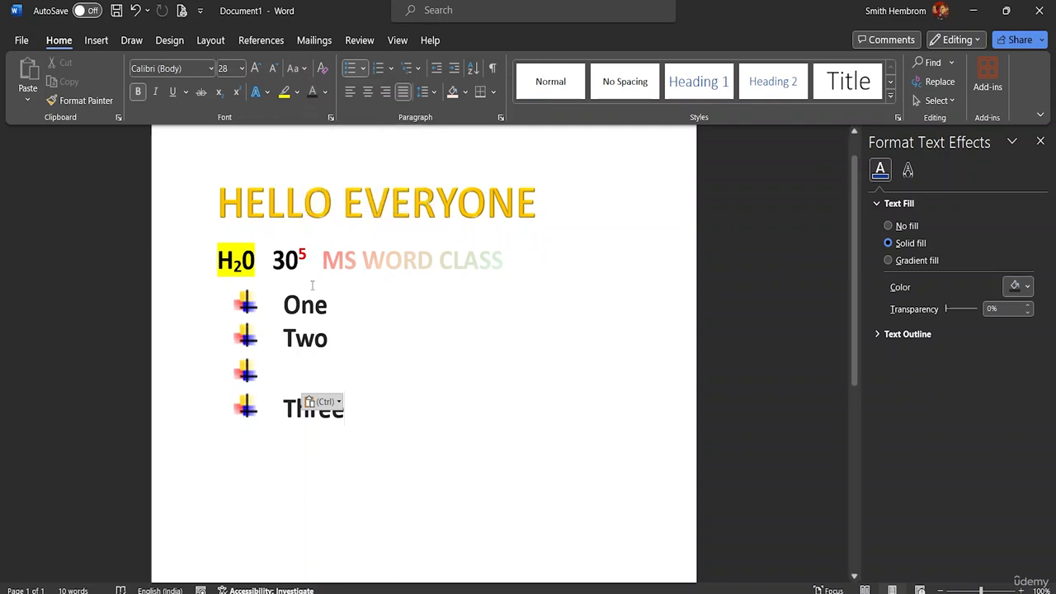
pyautogui.hotkey('ctrl', 'z')
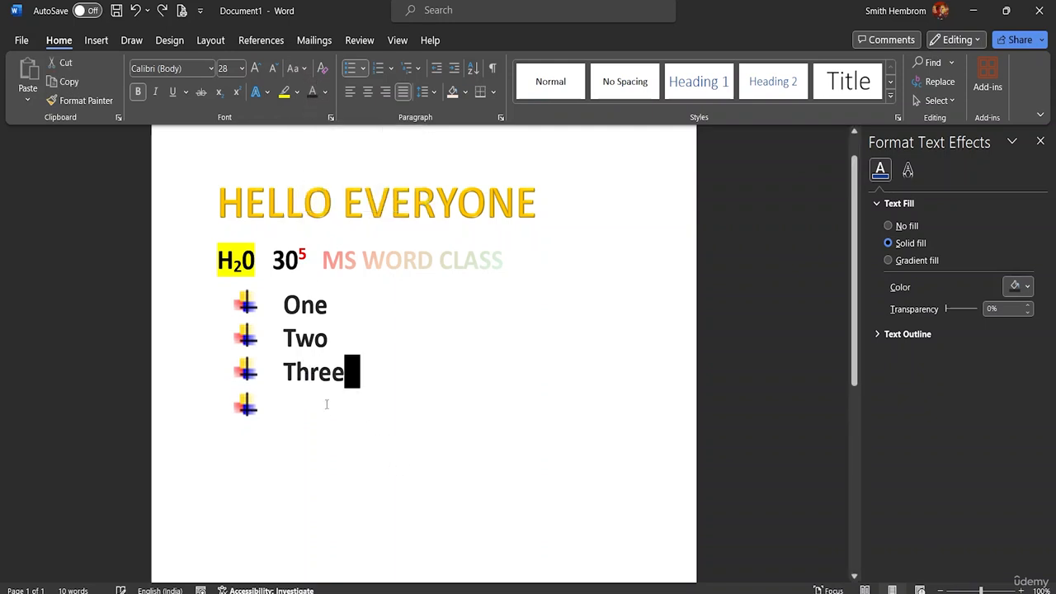
pyautogui.click(280, 410)
pyautogui.press('BackSpace')
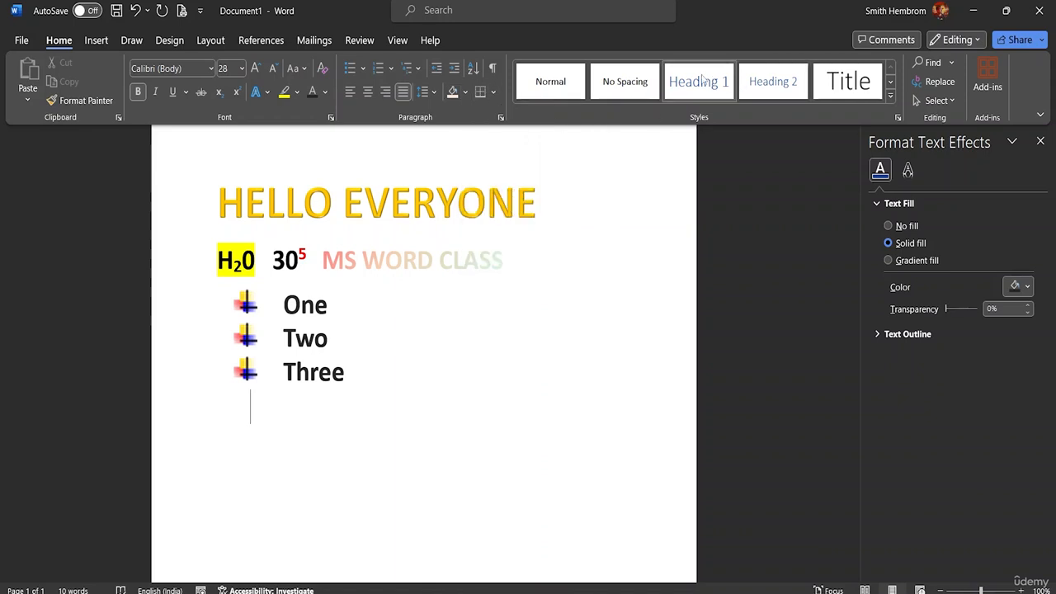
# Apply the Heading 1 style to the empty line below the list, and enter and delete some trial text
pyautogui.click(688, 98)
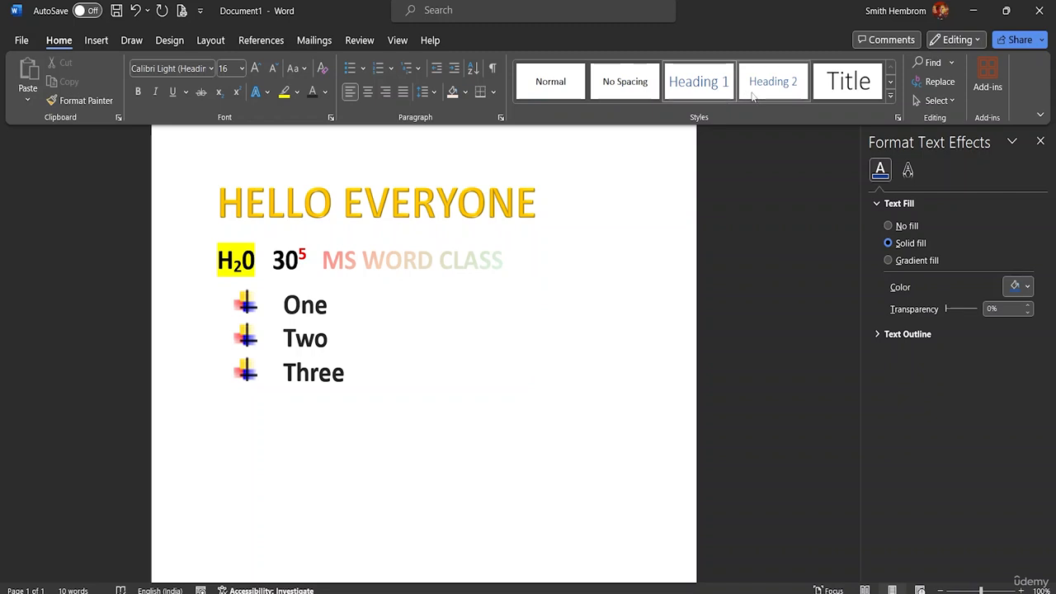
pyautogui.write('xfafasfasf')
pyautogui.press('BackSpace')
pyautogui.press('BackSpace')
pyautogui.press('BackSpace')
pyautogui.press('BackSpace')
pyautogui.press('BackSpace')
pyautogui.press('BackSpace')
pyautogui.press('BackSpace')
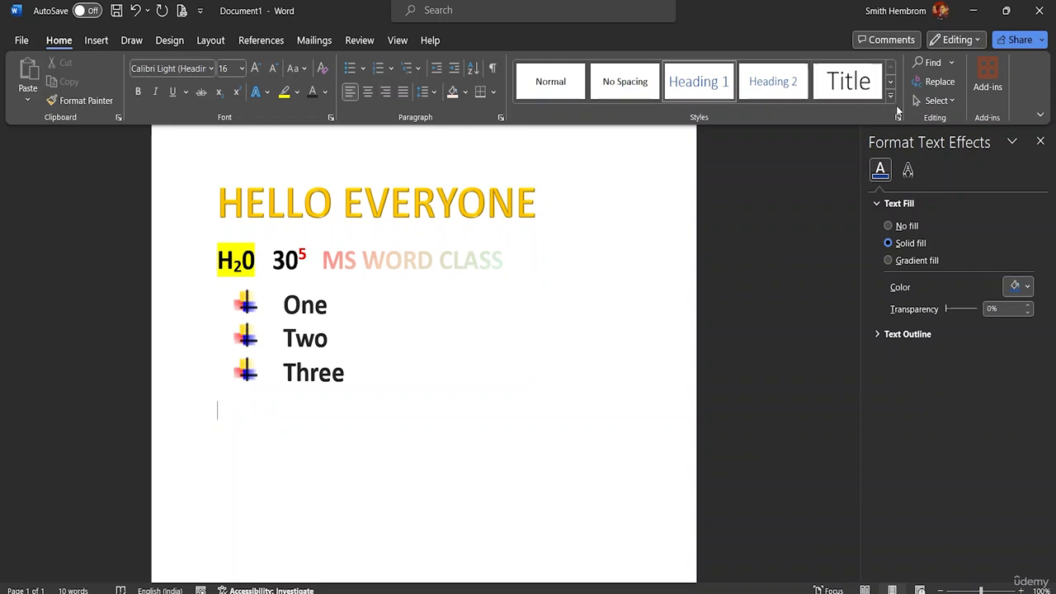
# Create a new style based on Heading 1, using bold Arial Black with paragraph spacing reduced to 6 pt before
pyautogui.click(890, 99)
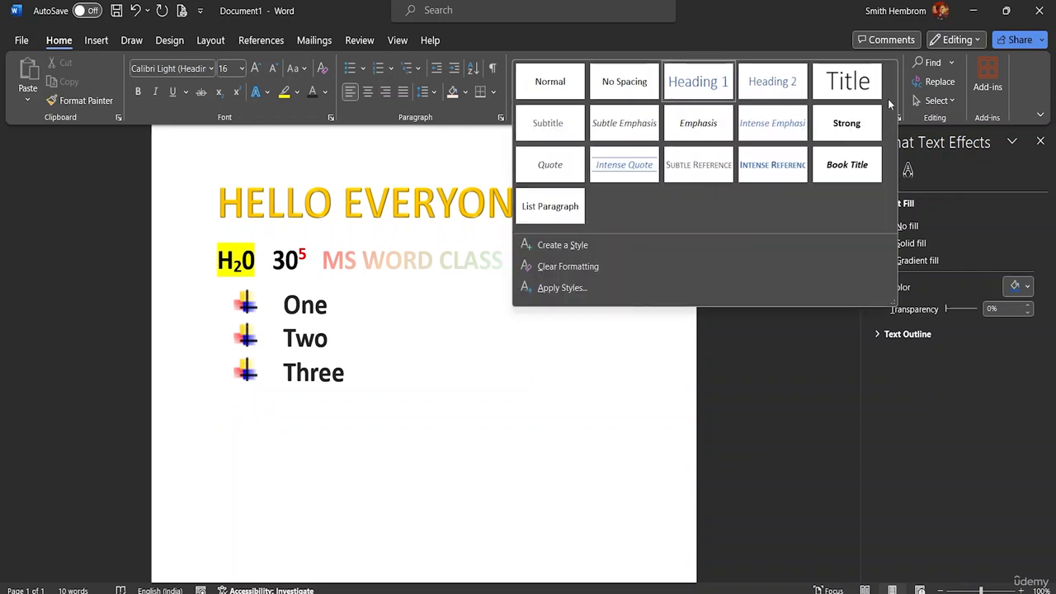
pyautogui.click(564, 250)
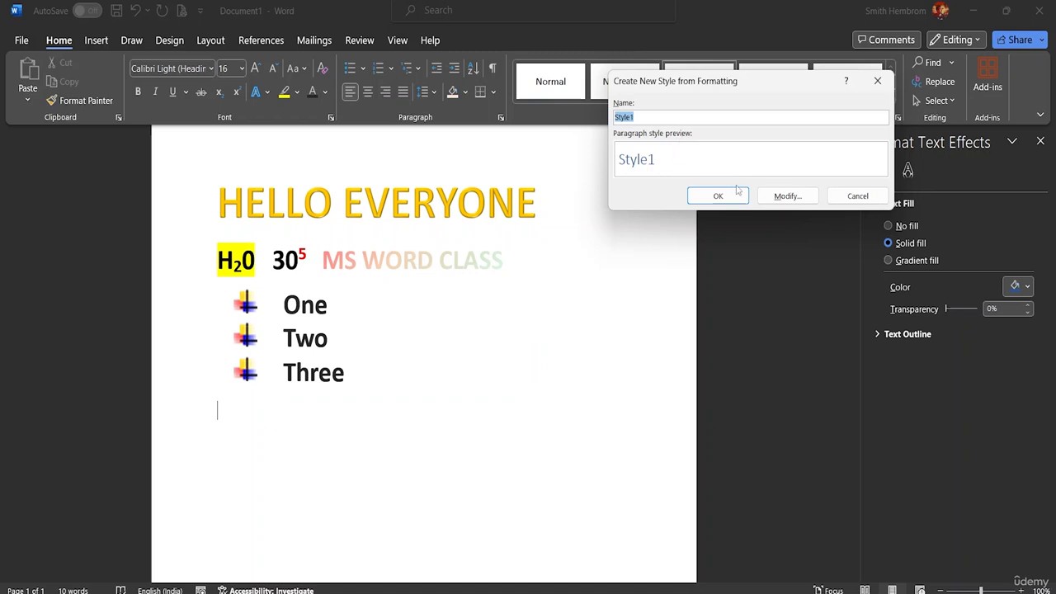
pyautogui.click(780, 196)
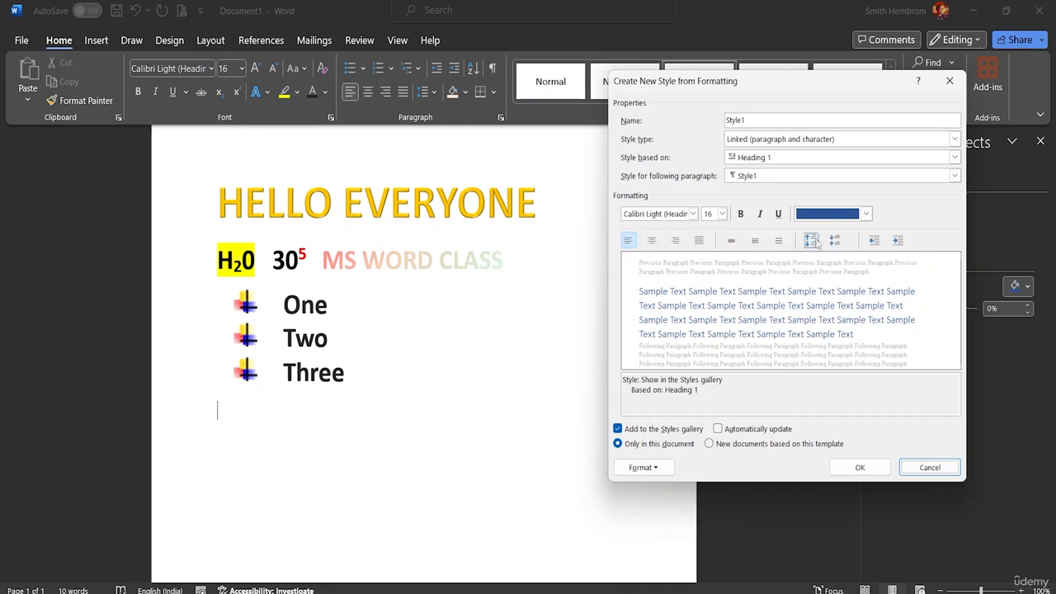
pyautogui.click(693, 213)
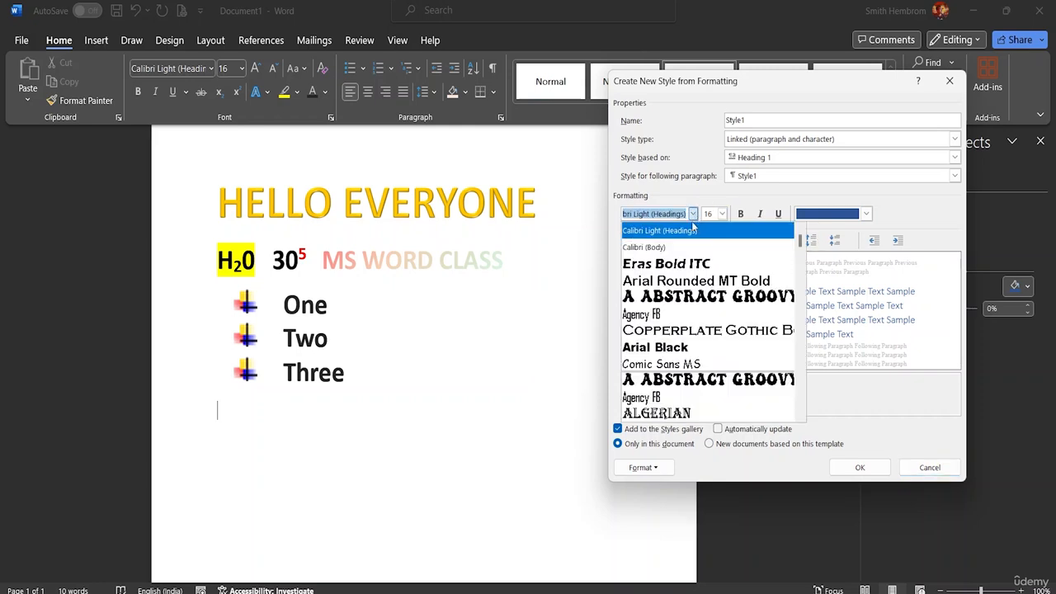
pyautogui.click(684, 347)
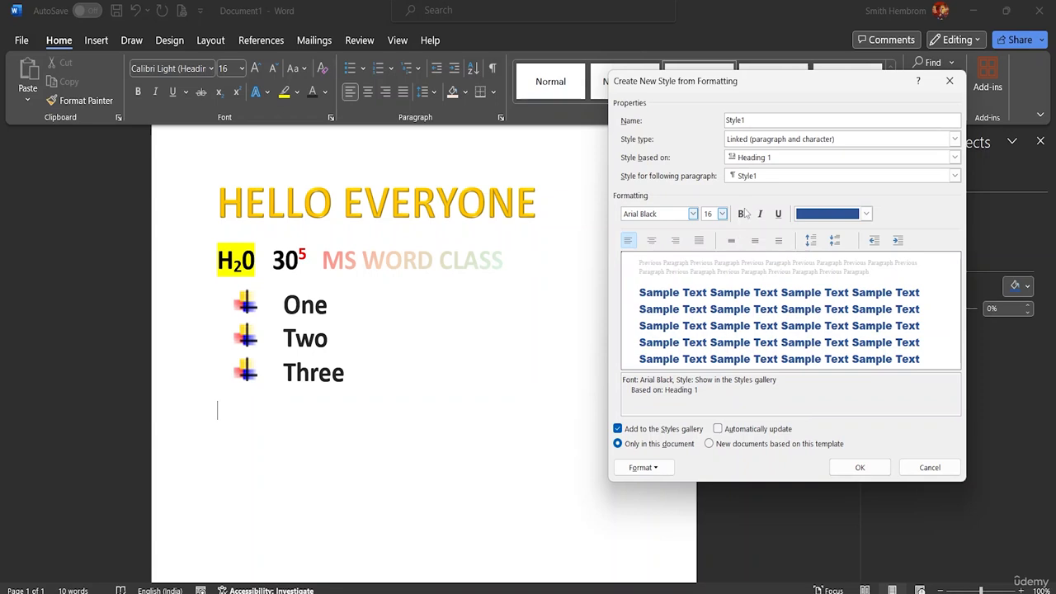
pyautogui.click(740, 214)
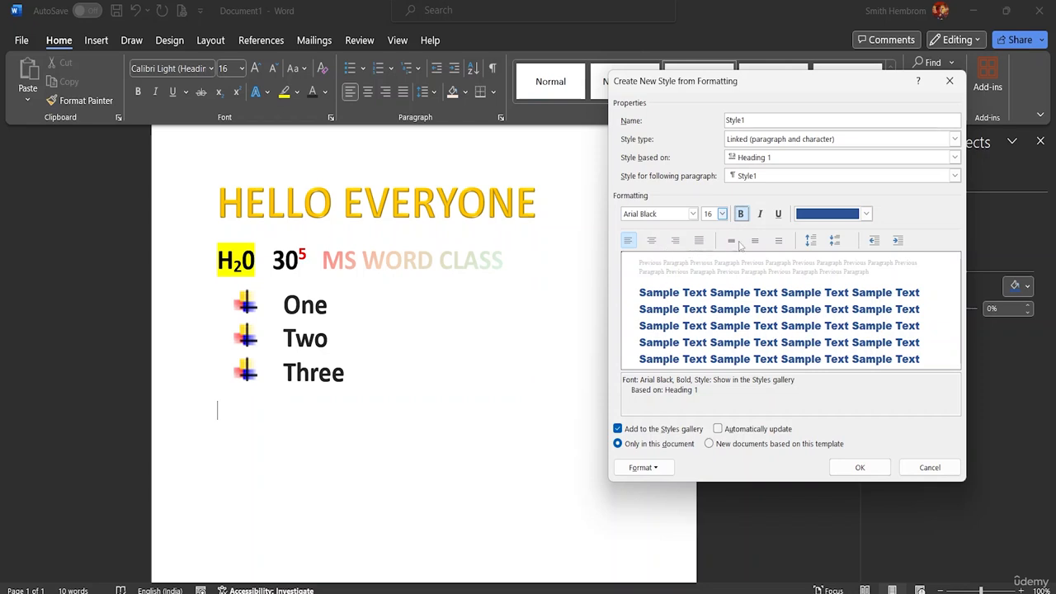
pyautogui.click(835, 241)
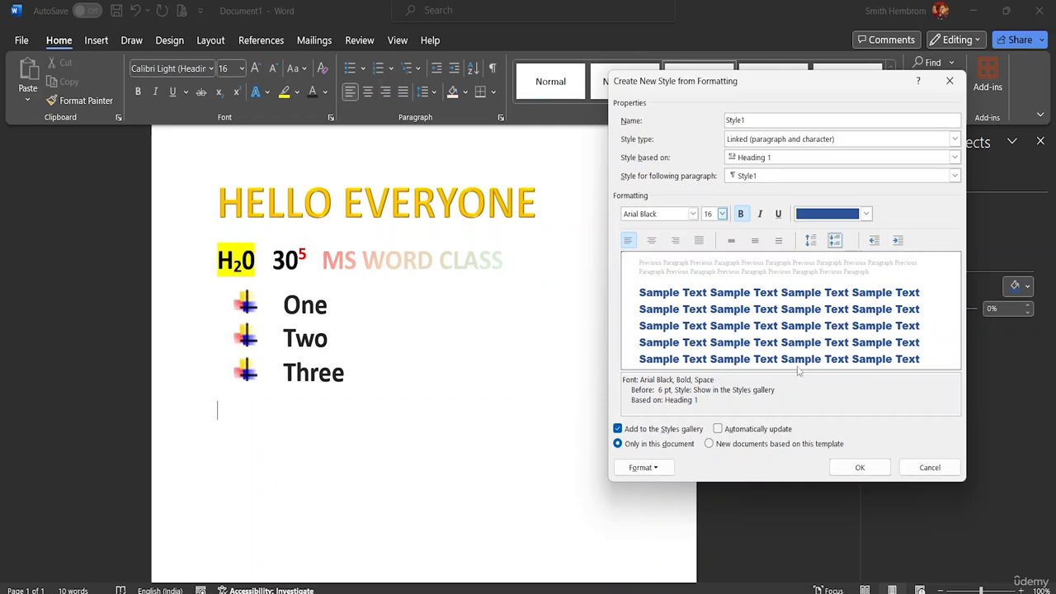
pyautogui.click(859, 467)
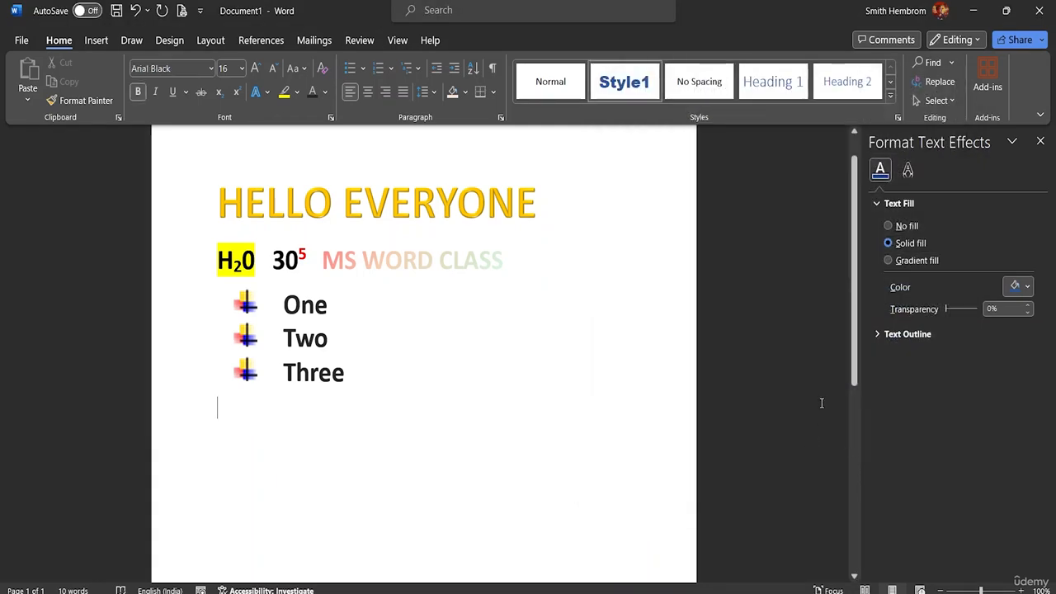
# Apply the custom Style1 to the empty line below the list and enter "Style Again" there
pyautogui.click(626, 86)
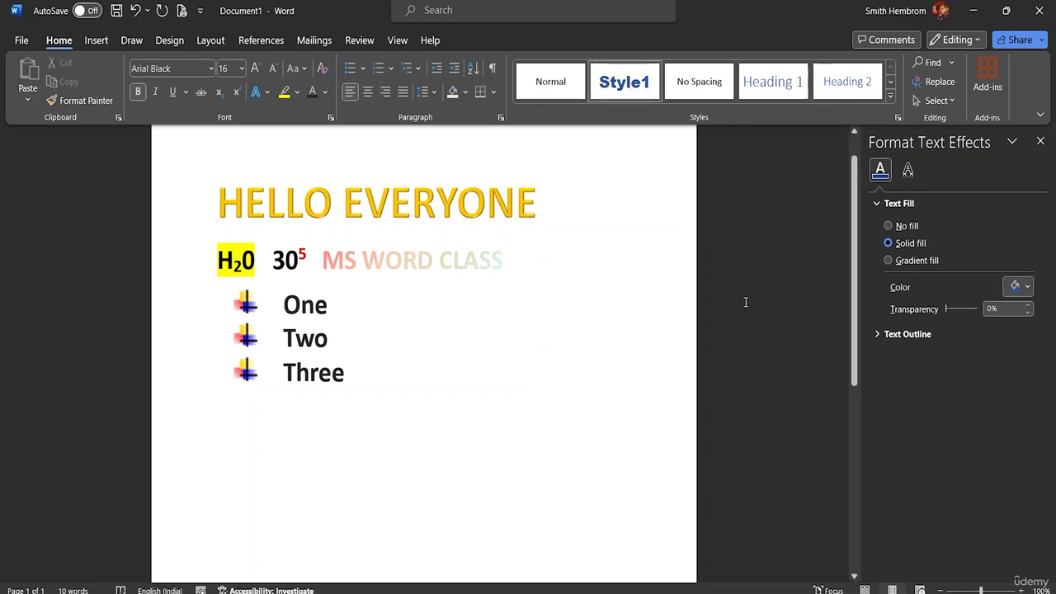
pyautogui.write('s')
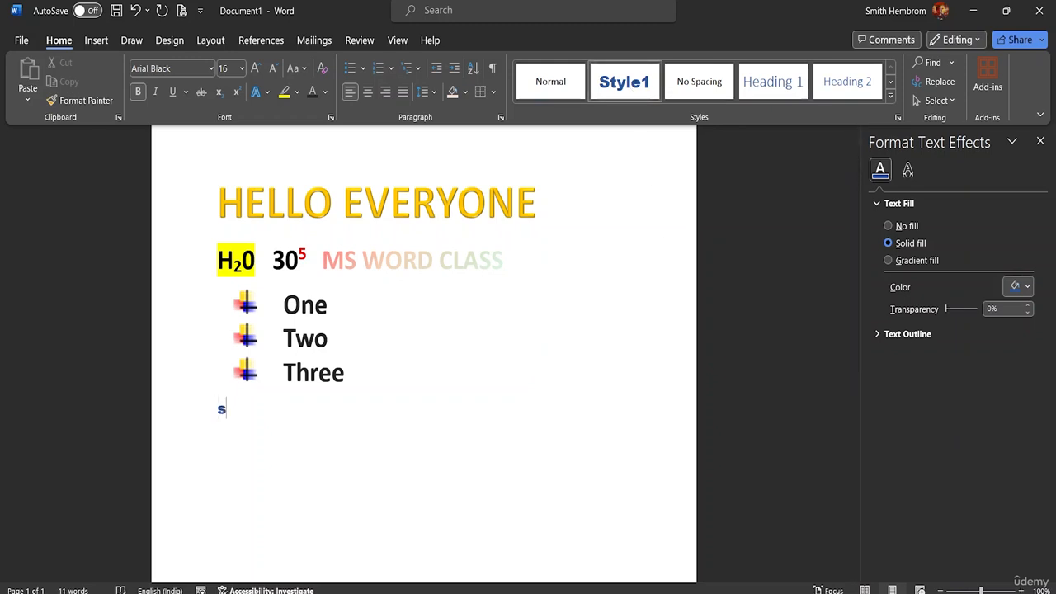
pyautogui.write('tyle ')
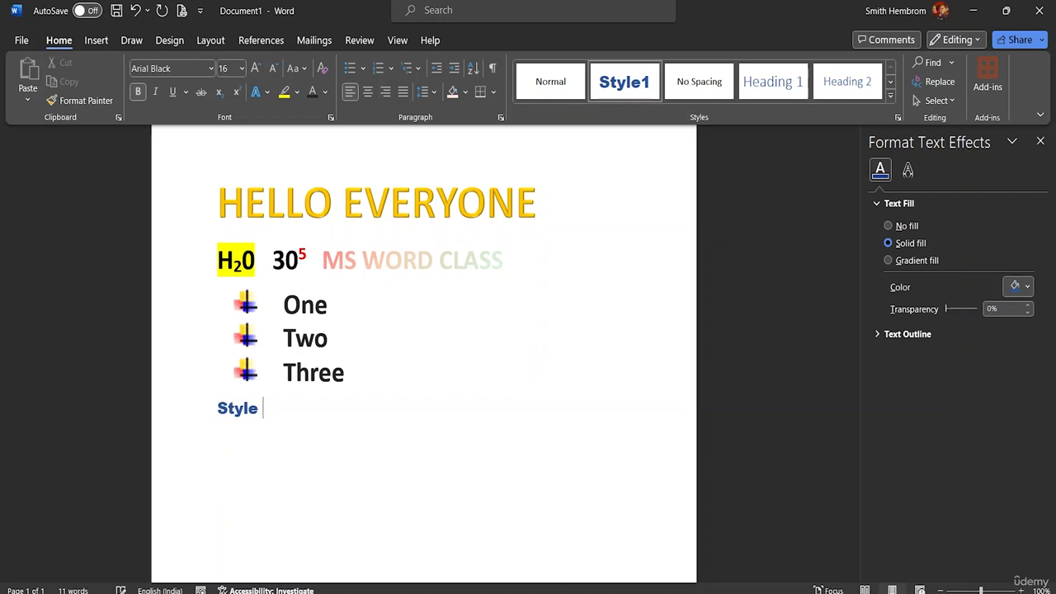
pyautogui.write('Again')
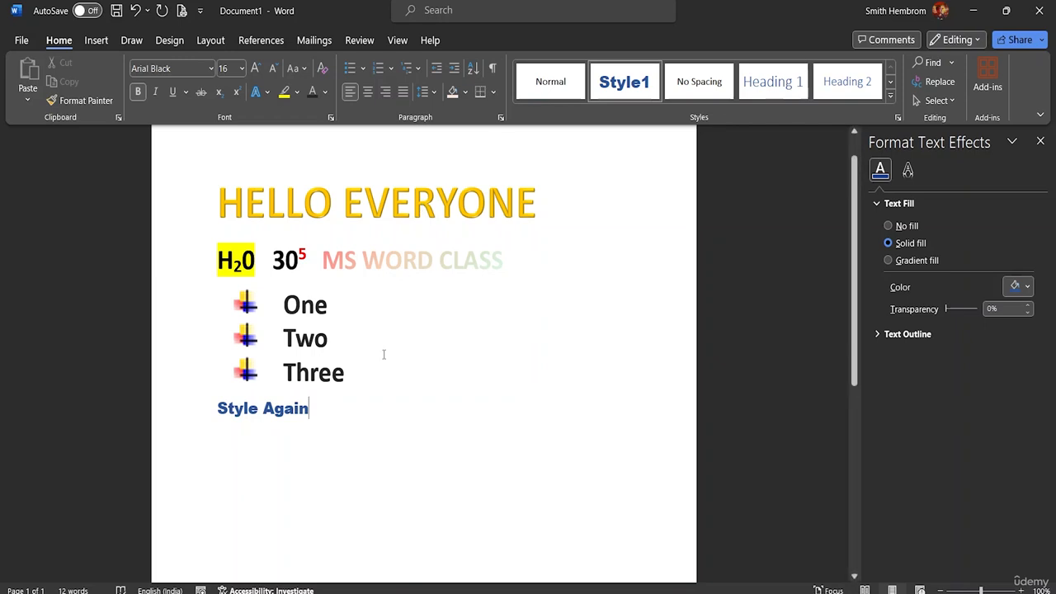
# Set the font size of the "Style Again" line to 48
pyautogui.click(209, 409)
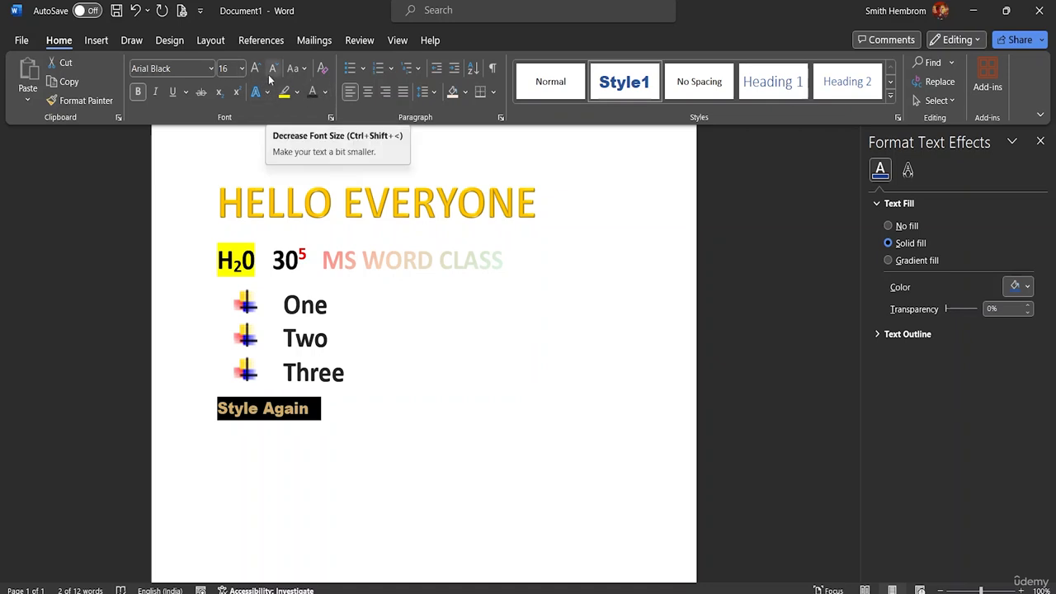
pyautogui.click(243, 70)
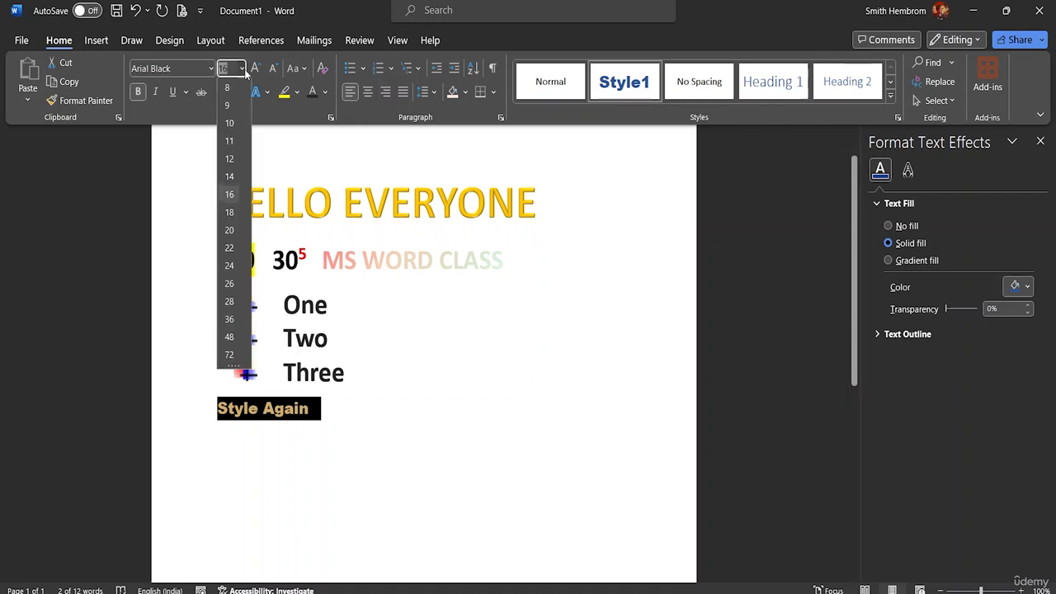
pyautogui.click(230, 337)
pyautogui.click(539, 421)
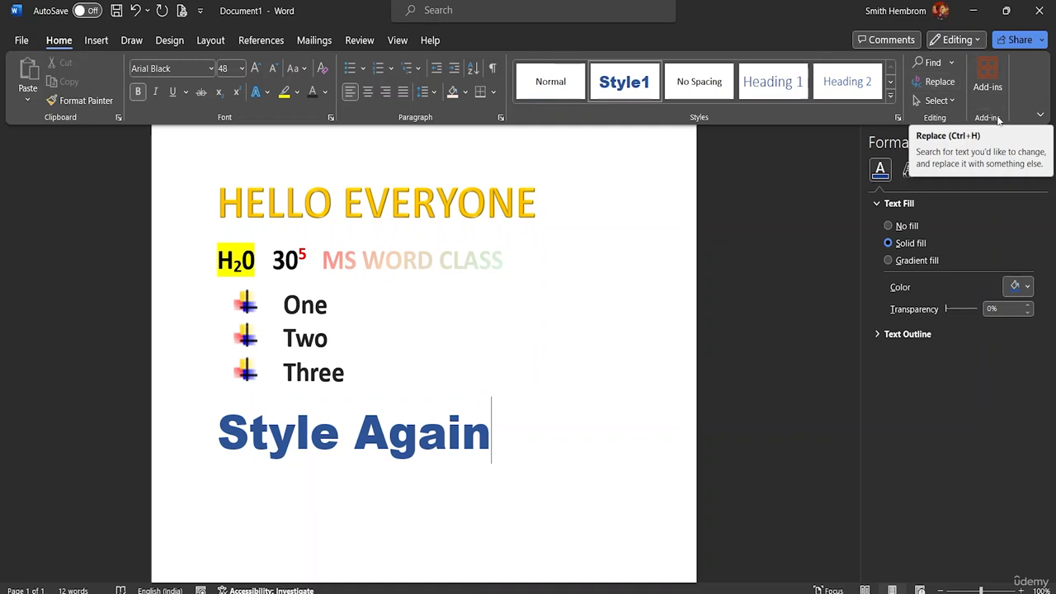
# Search the document for "Hello" and jump to the match in the title line
pyautogui.click(950, 63)
pyautogui.click(943, 83)
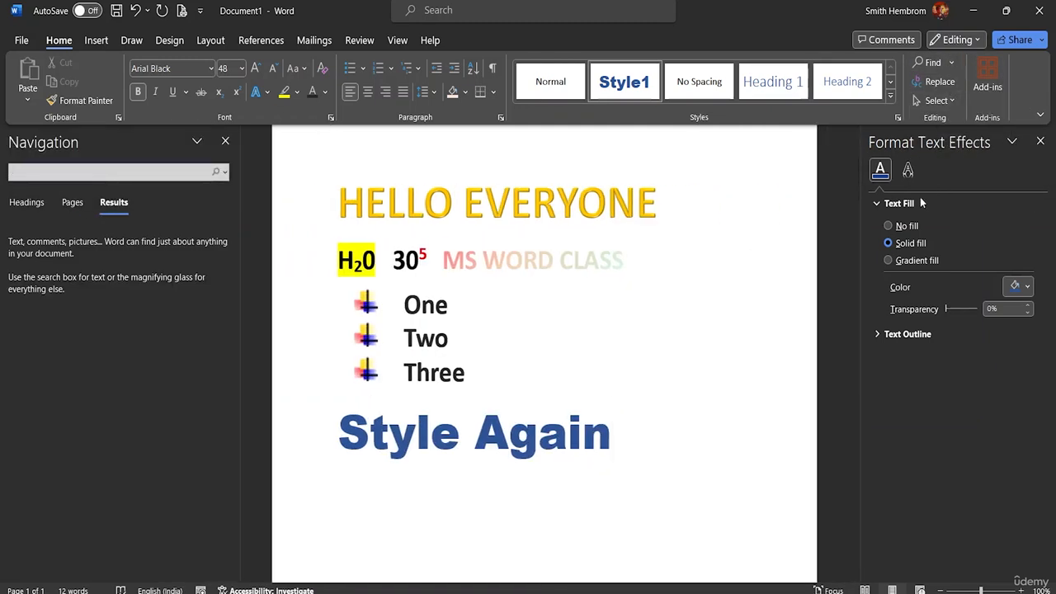
pyautogui.write('Hello')
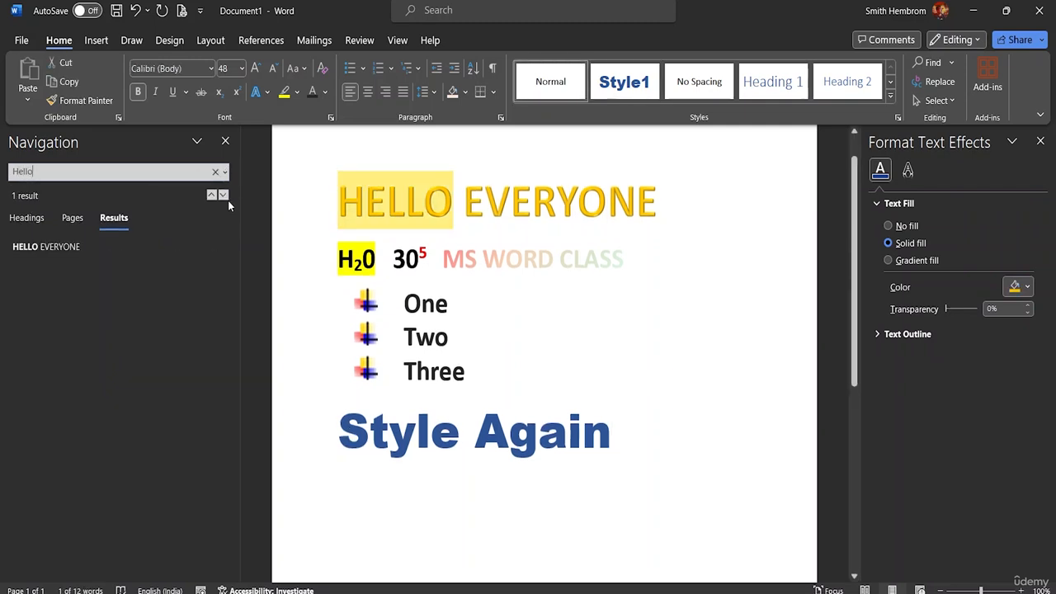
pyautogui.click(41, 249)
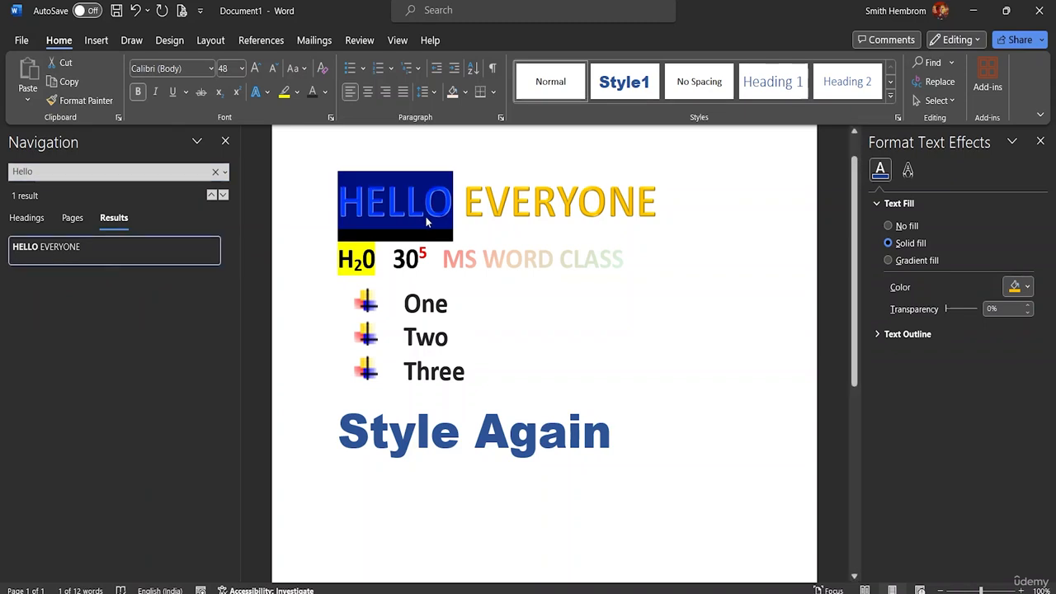
# Add a new line reading "HELLO" below the "Style Again" line
pyautogui.click(614, 445)
pyautogui.press('Return')
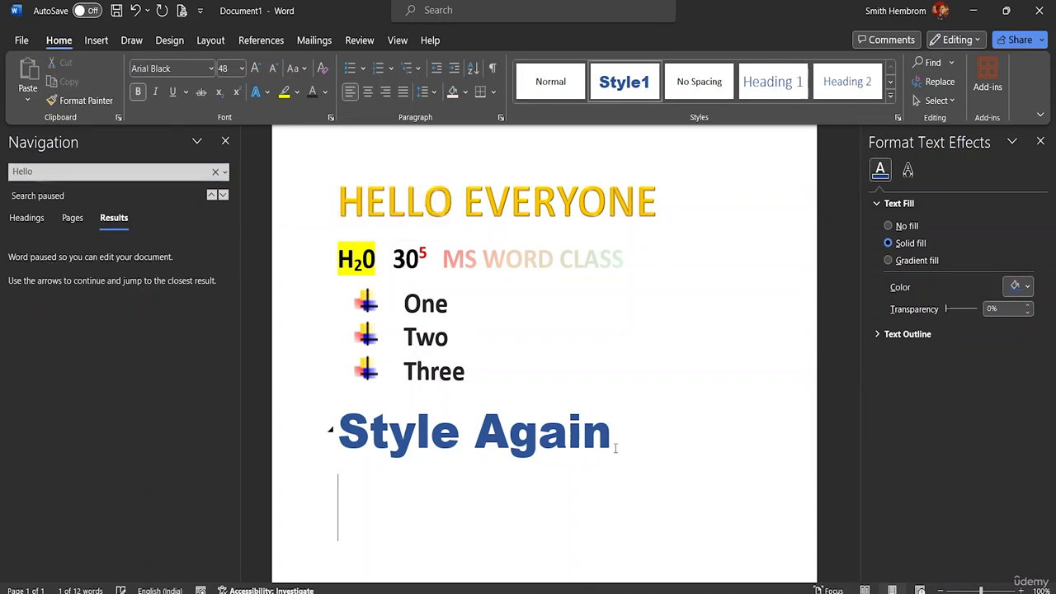
pyautogui.write('HELLO')
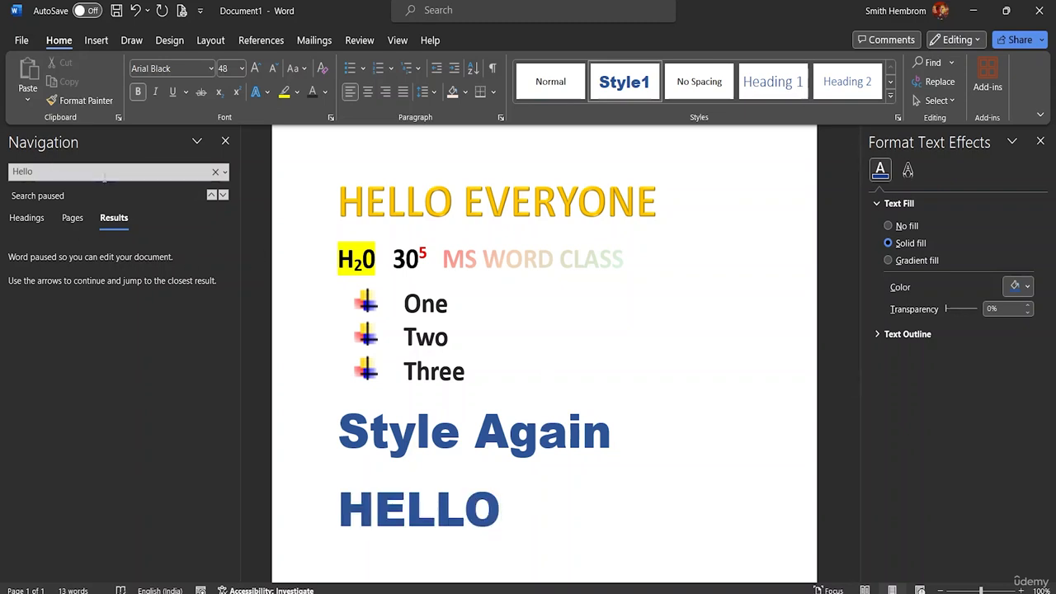
# Repeat the search for "Hello", jump between its matches, select the last line's word, and close the search
pyautogui.click(77, 171)
pyautogui.click(65, 172)
pyautogui.press('Return')
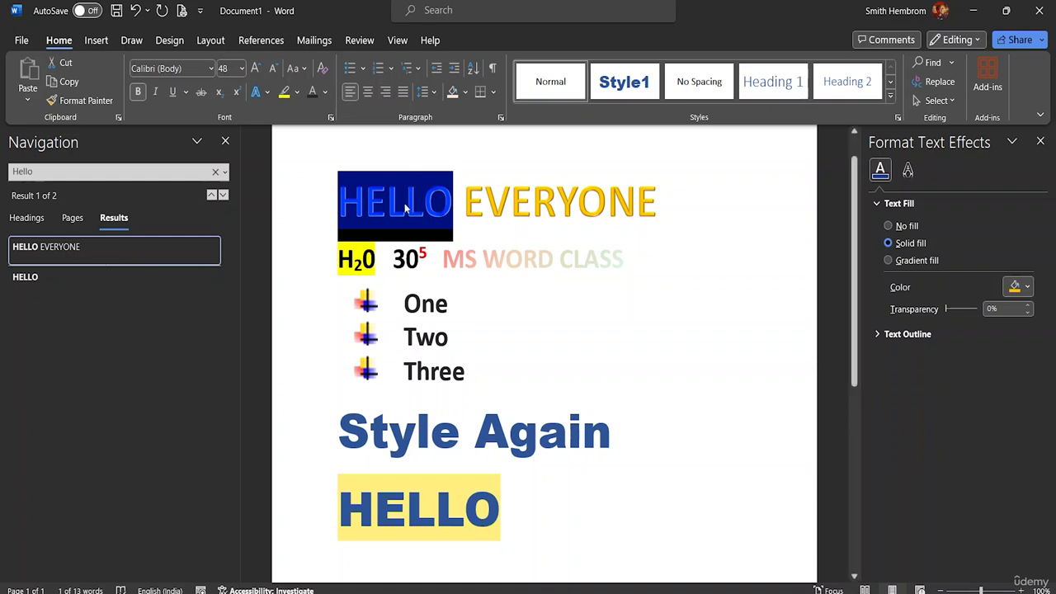
pyautogui.click(28, 277)
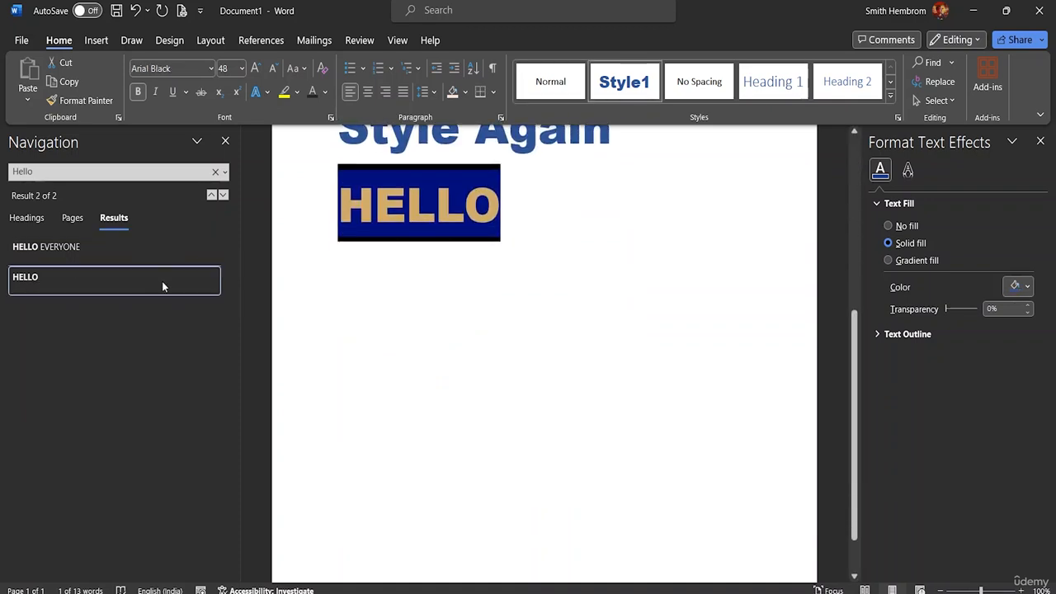
pyautogui.click(100, 250)
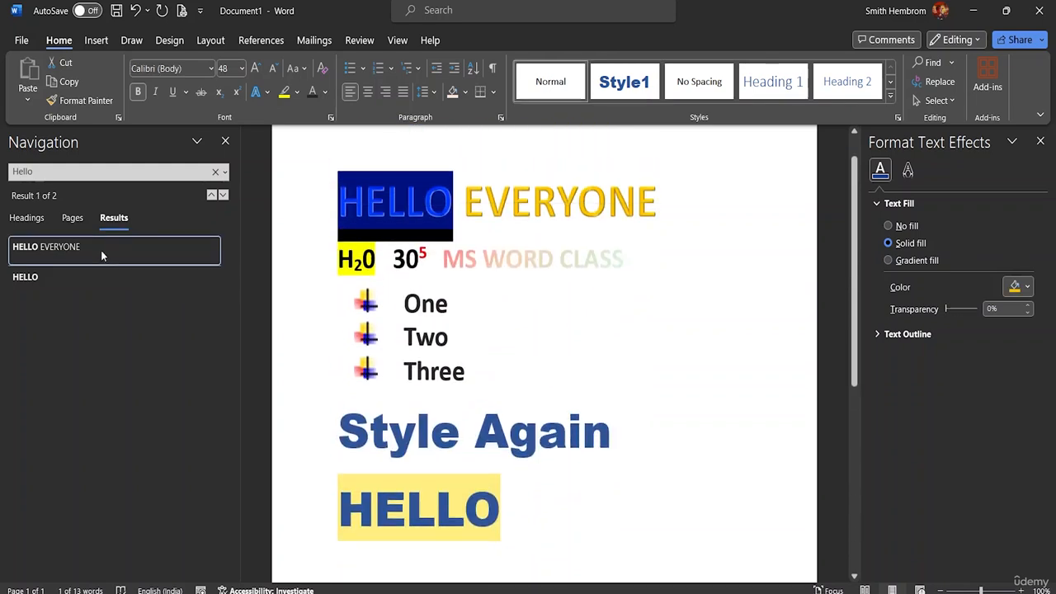
pyautogui.tripleClick(494, 496)
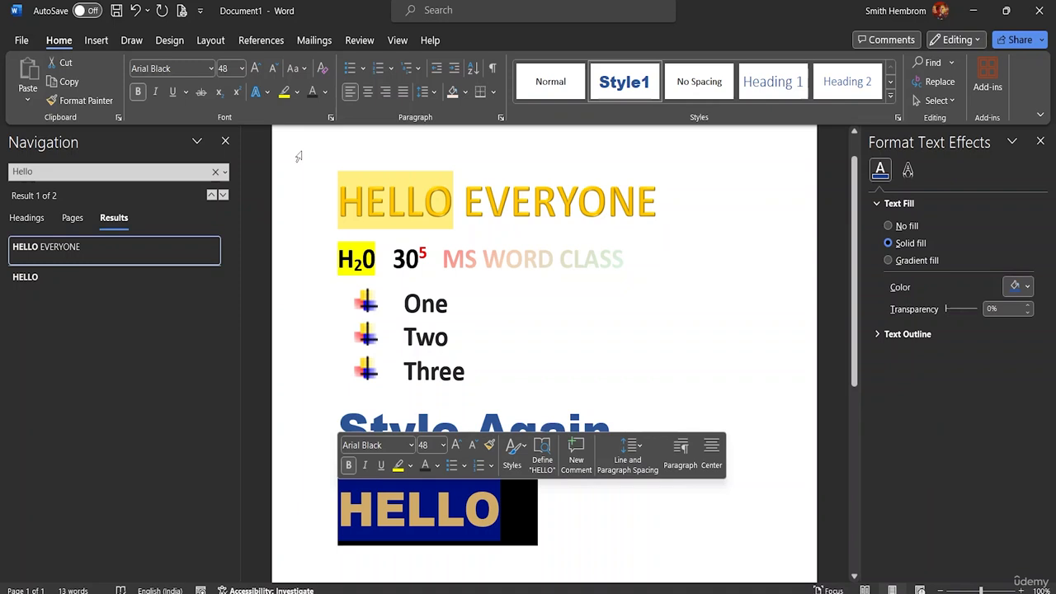
pyautogui.click(225, 141)
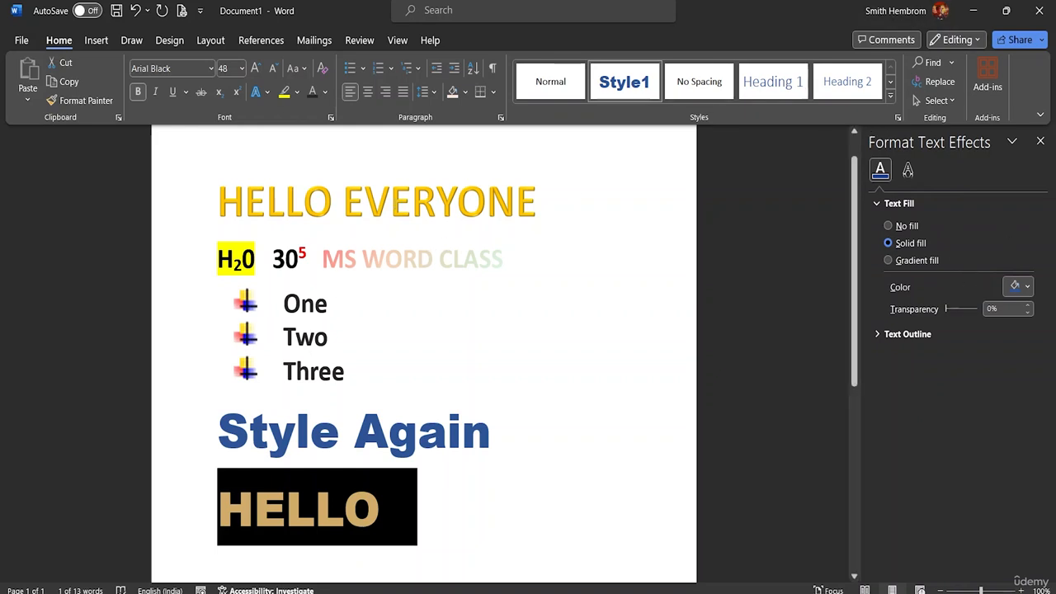
pyautogui.moveTo(331, 208); pyautogui.dragTo(196, 217)
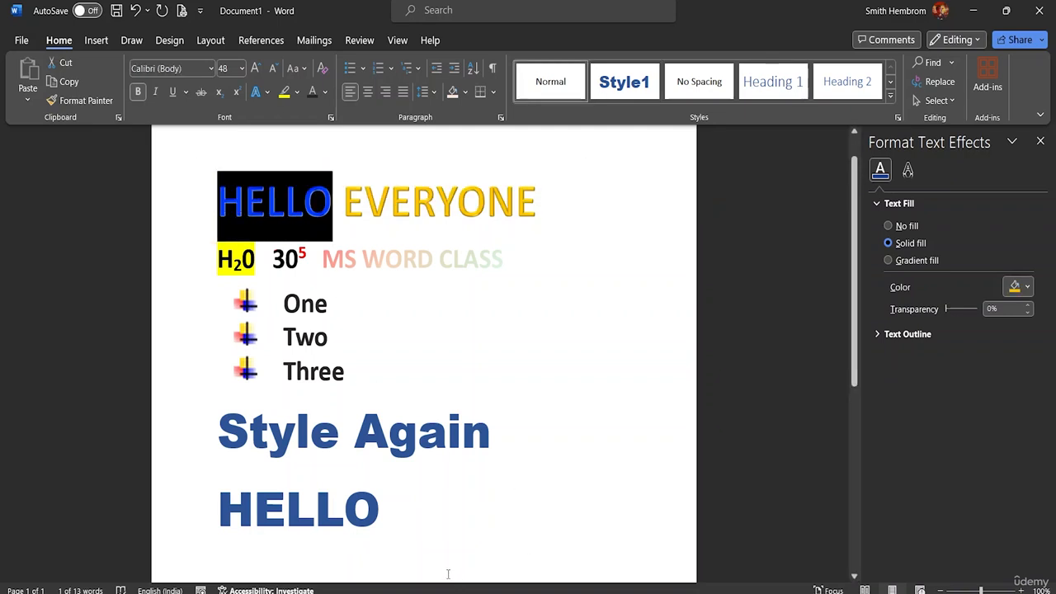
pyautogui.tripleClick(210, 507)
pyautogui.click(436, 524)
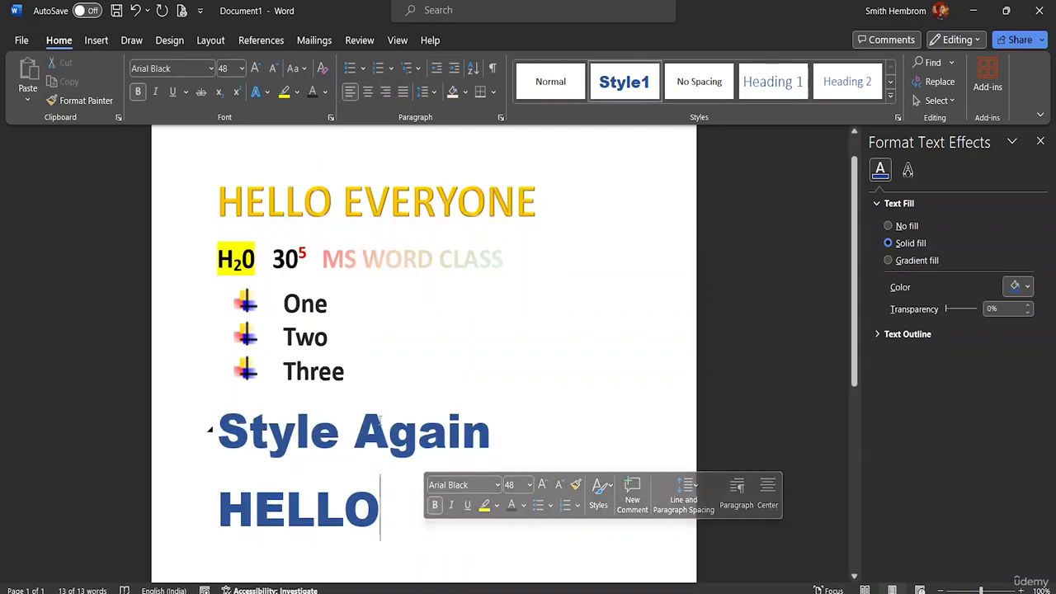
# Select HELLO in both the title and the last line, and replace all occurrences of "Hello" with "HI", including the rest of the document
pyautogui.tripleClick(331, 208)
pyautogui.moveTo(330, 209); pyautogui.dragTo(217, 207)
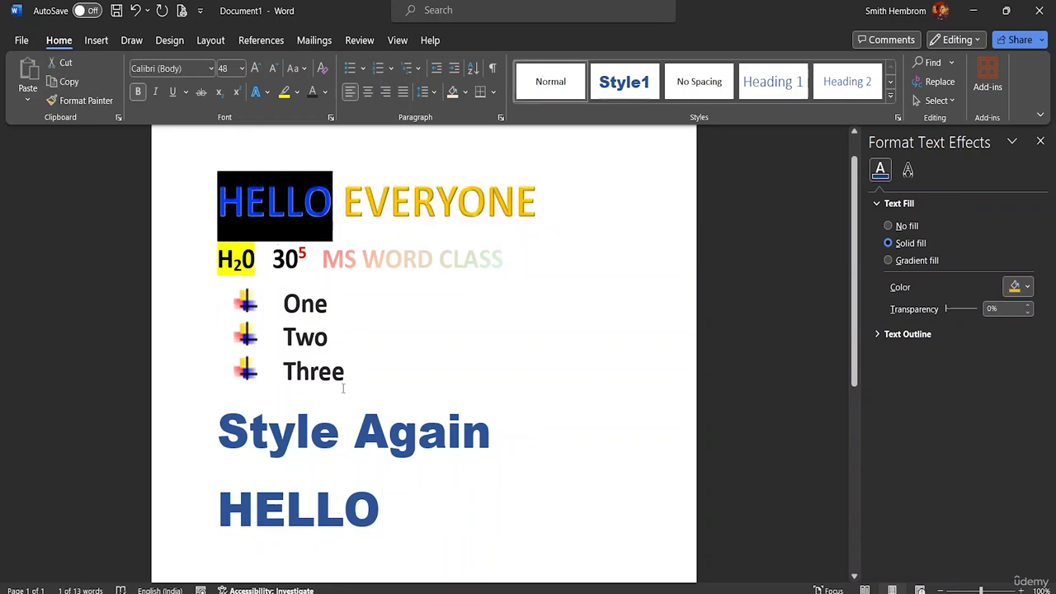
pyautogui.moveTo(399, 524); pyautogui.dragTo(212, 499)
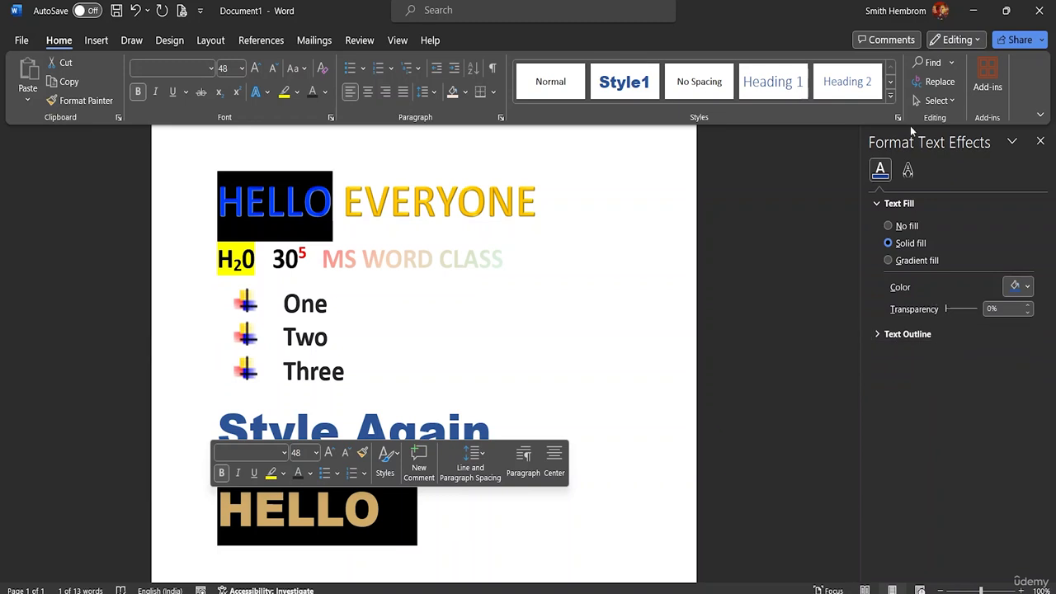
pyautogui.click(940, 82)
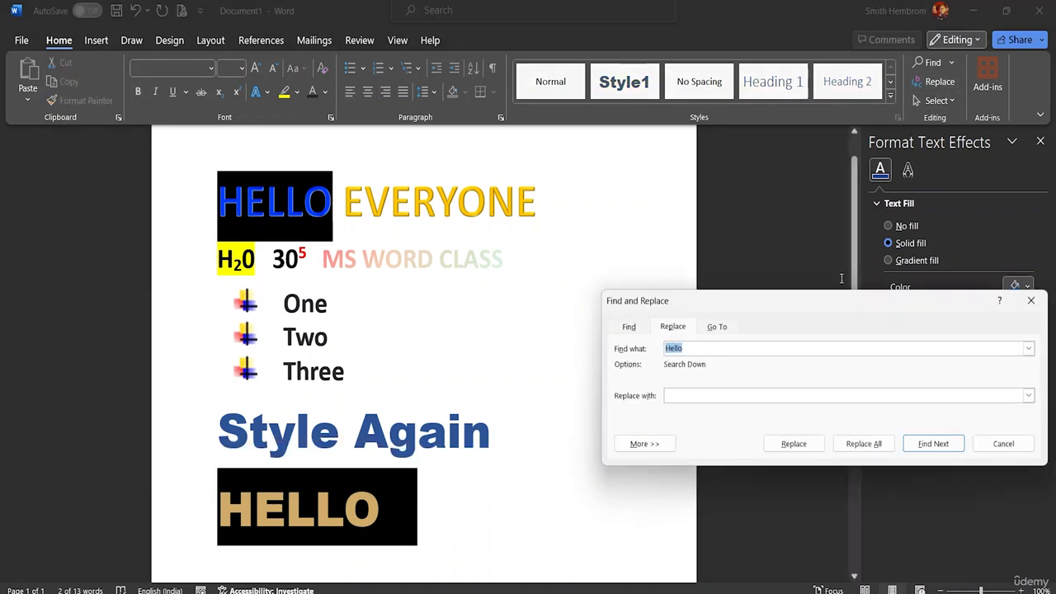
pyautogui.click(693, 348)
pyautogui.click(691, 396)
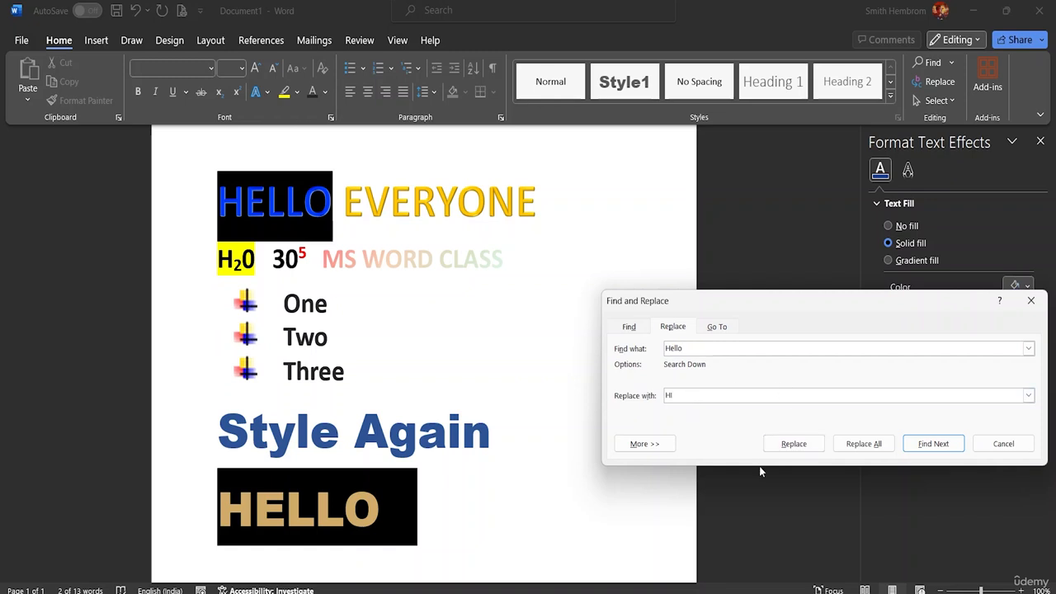
pyautogui.click(858, 446)
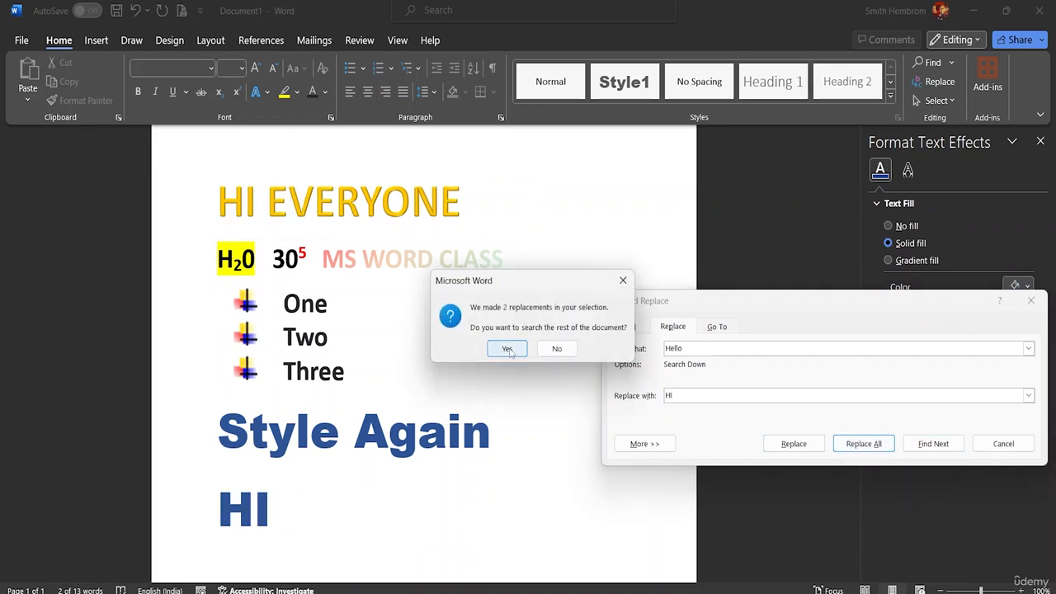
pyautogui.click(508, 349)
pyautogui.click(530, 347)
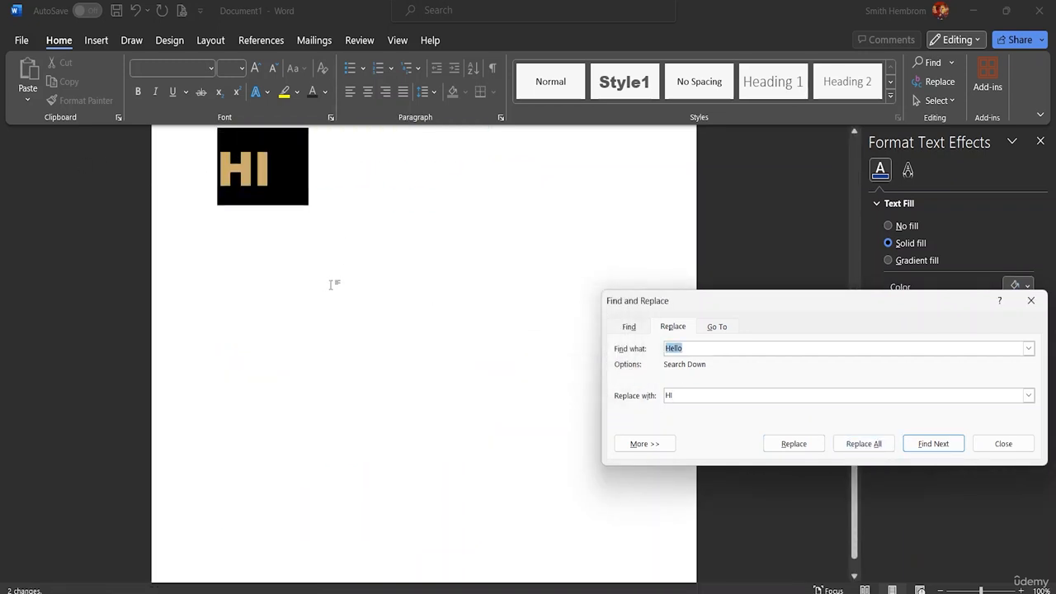
pyautogui.scroll(8, 334, 285)
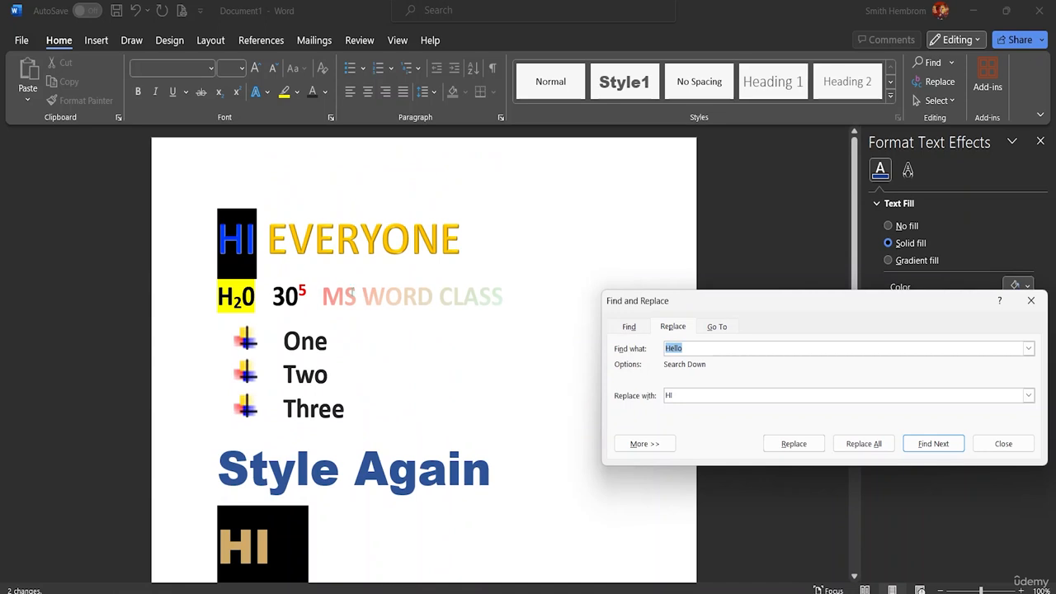
pyautogui.click(1030, 300)
# Try selecting the document's entire content, check the object selection option, and clear the selection
pyautogui.click(954, 101)
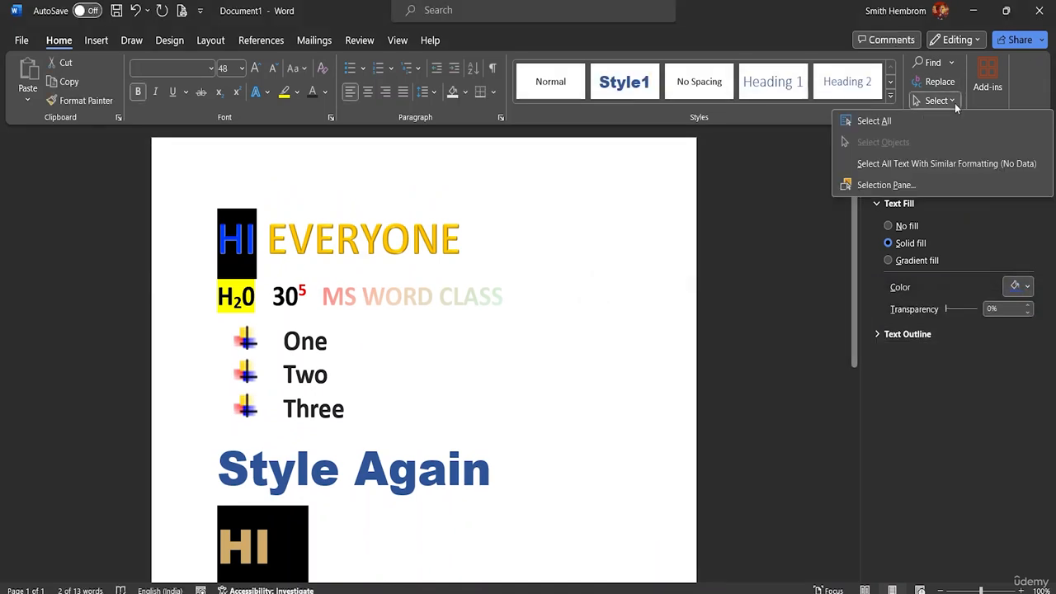
pyautogui.click(935, 119)
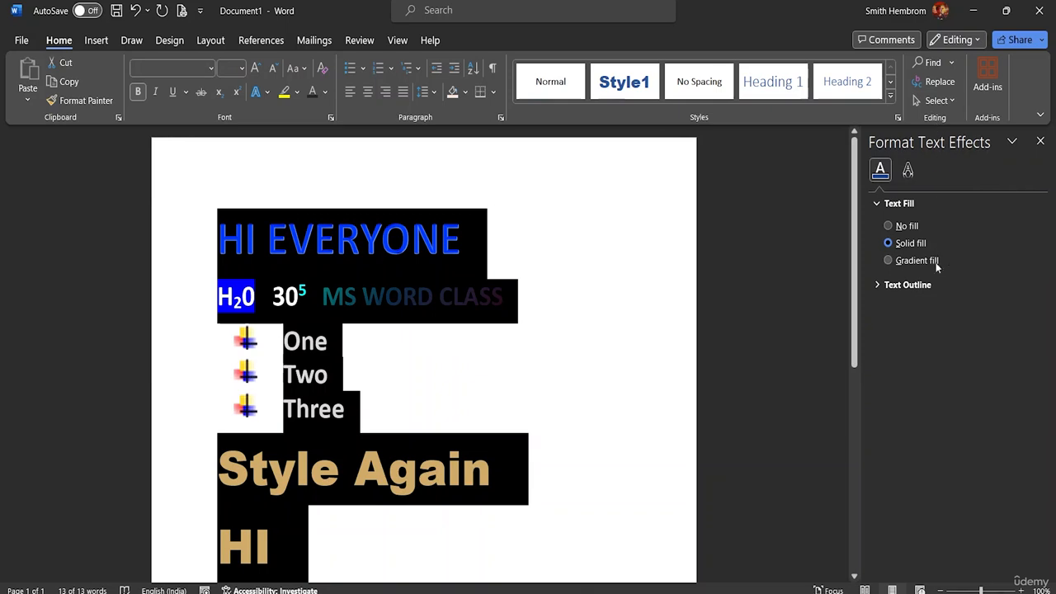
pyautogui.click(935, 100)
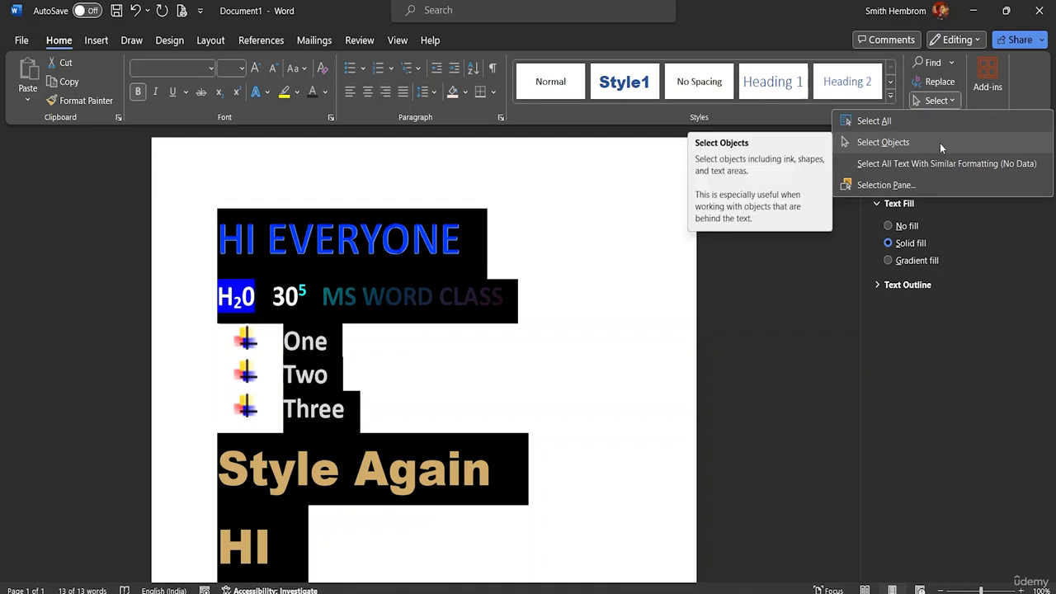
pyautogui.click(608, 372)
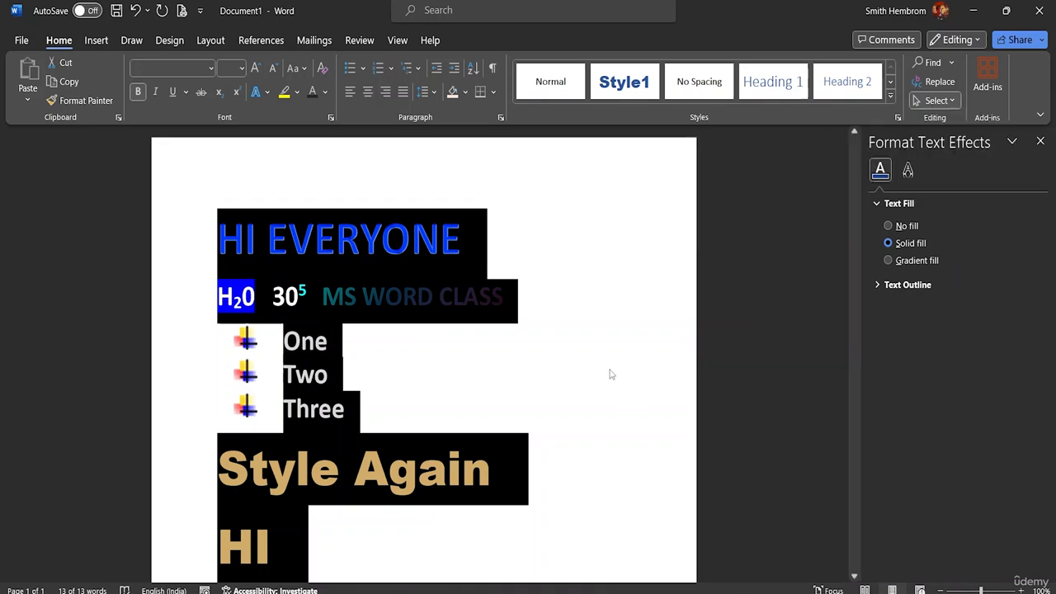
pyautogui.click(520, 369)
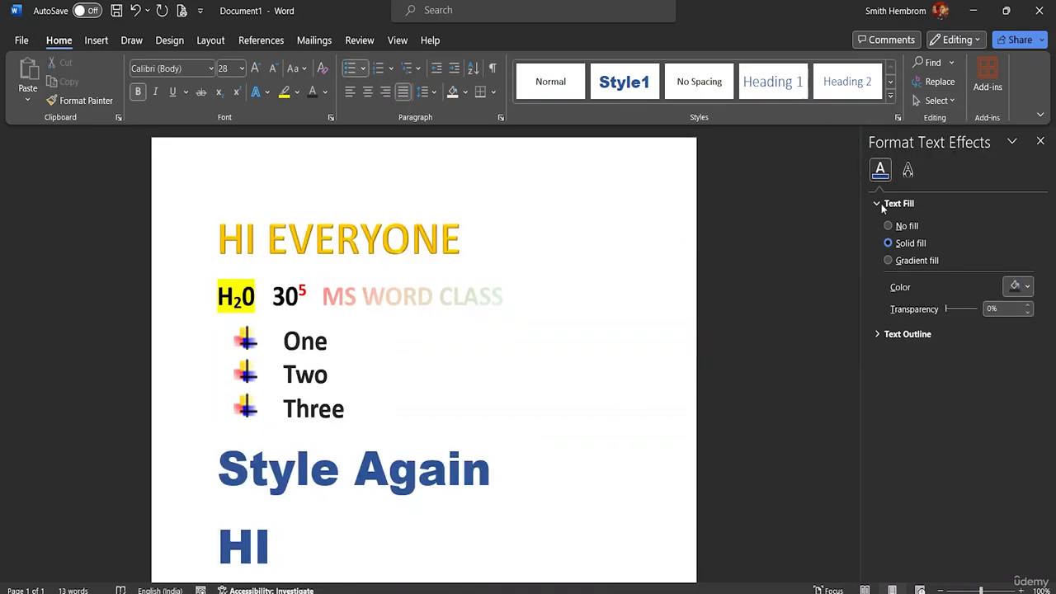
pyautogui.click(945, 101)
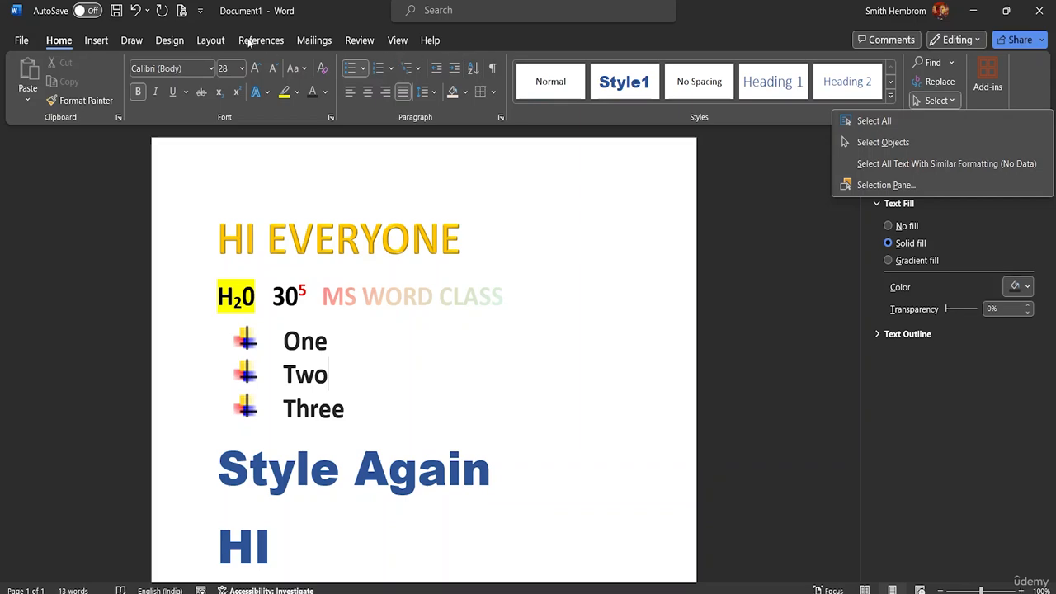
pyautogui.click(97, 40)
pyautogui.click(131, 41)
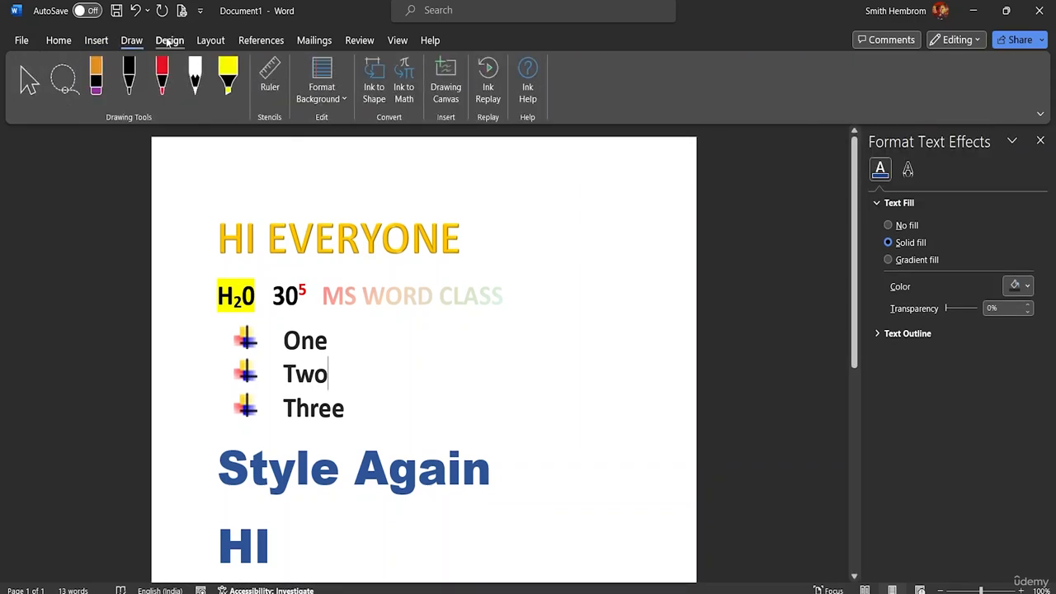
pyautogui.click(169, 41)
pyautogui.click(211, 40)
pyautogui.click(360, 40)
pyautogui.click(397, 40)
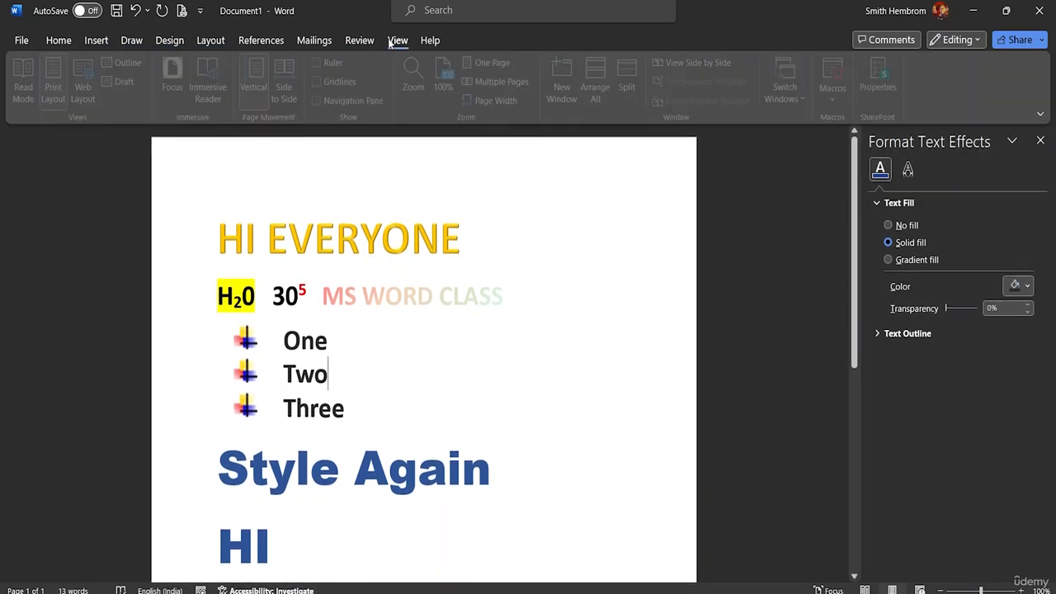
pyautogui.click(354, 41)
pyautogui.click(312, 40)
pyautogui.click(255, 41)
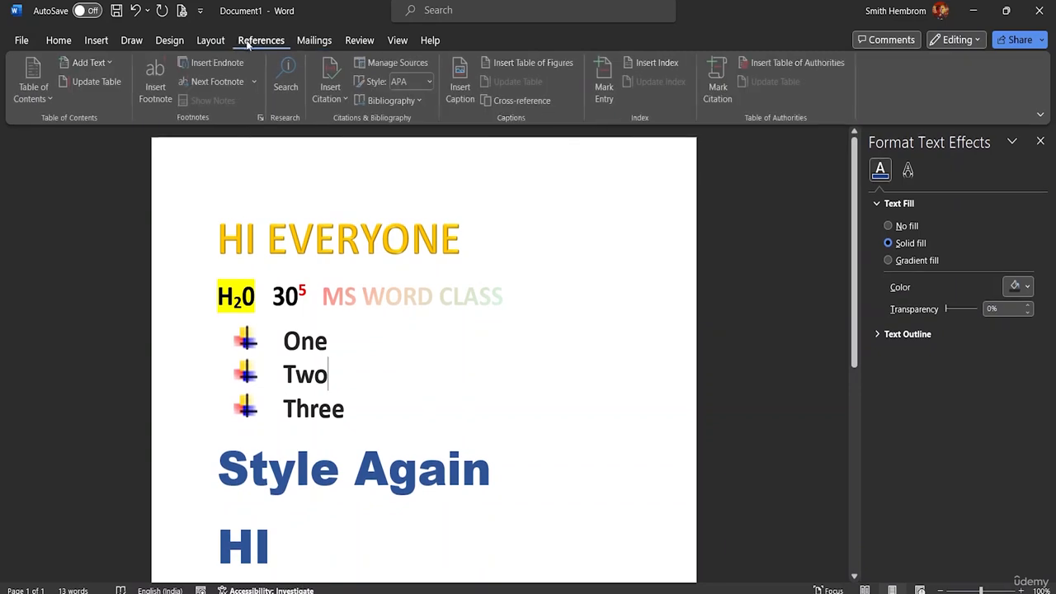
pyautogui.click(216, 41)
pyautogui.click(170, 41)
pyautogui.click(131, 40)
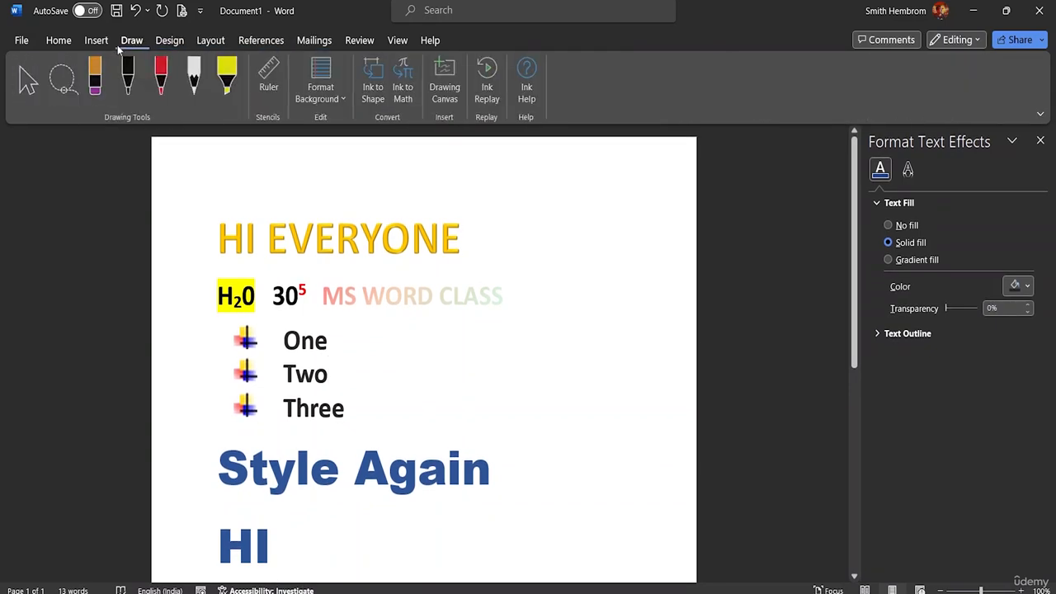
pyautogui.click(99, 41)
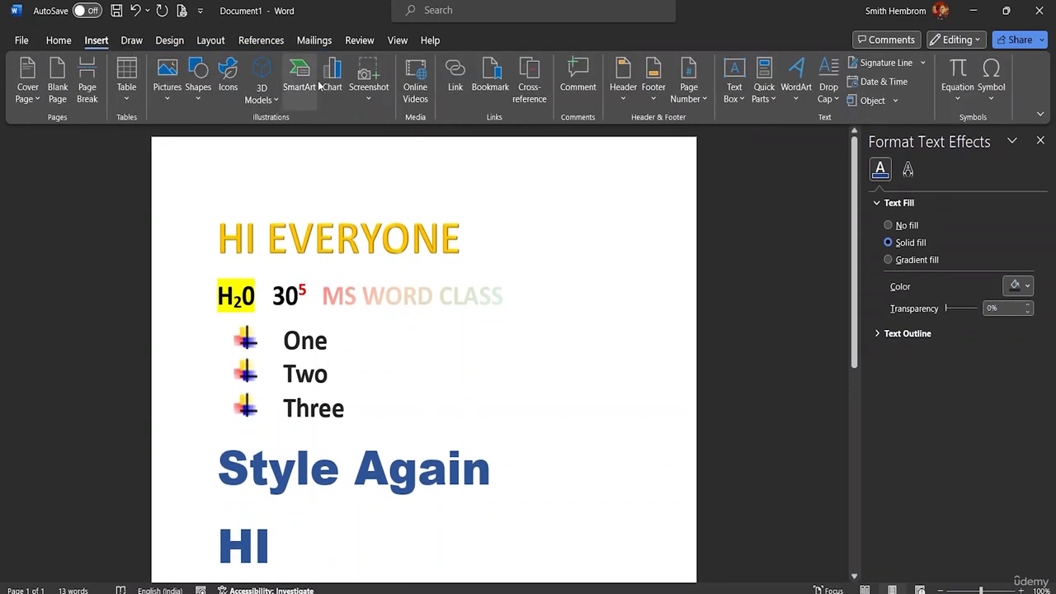